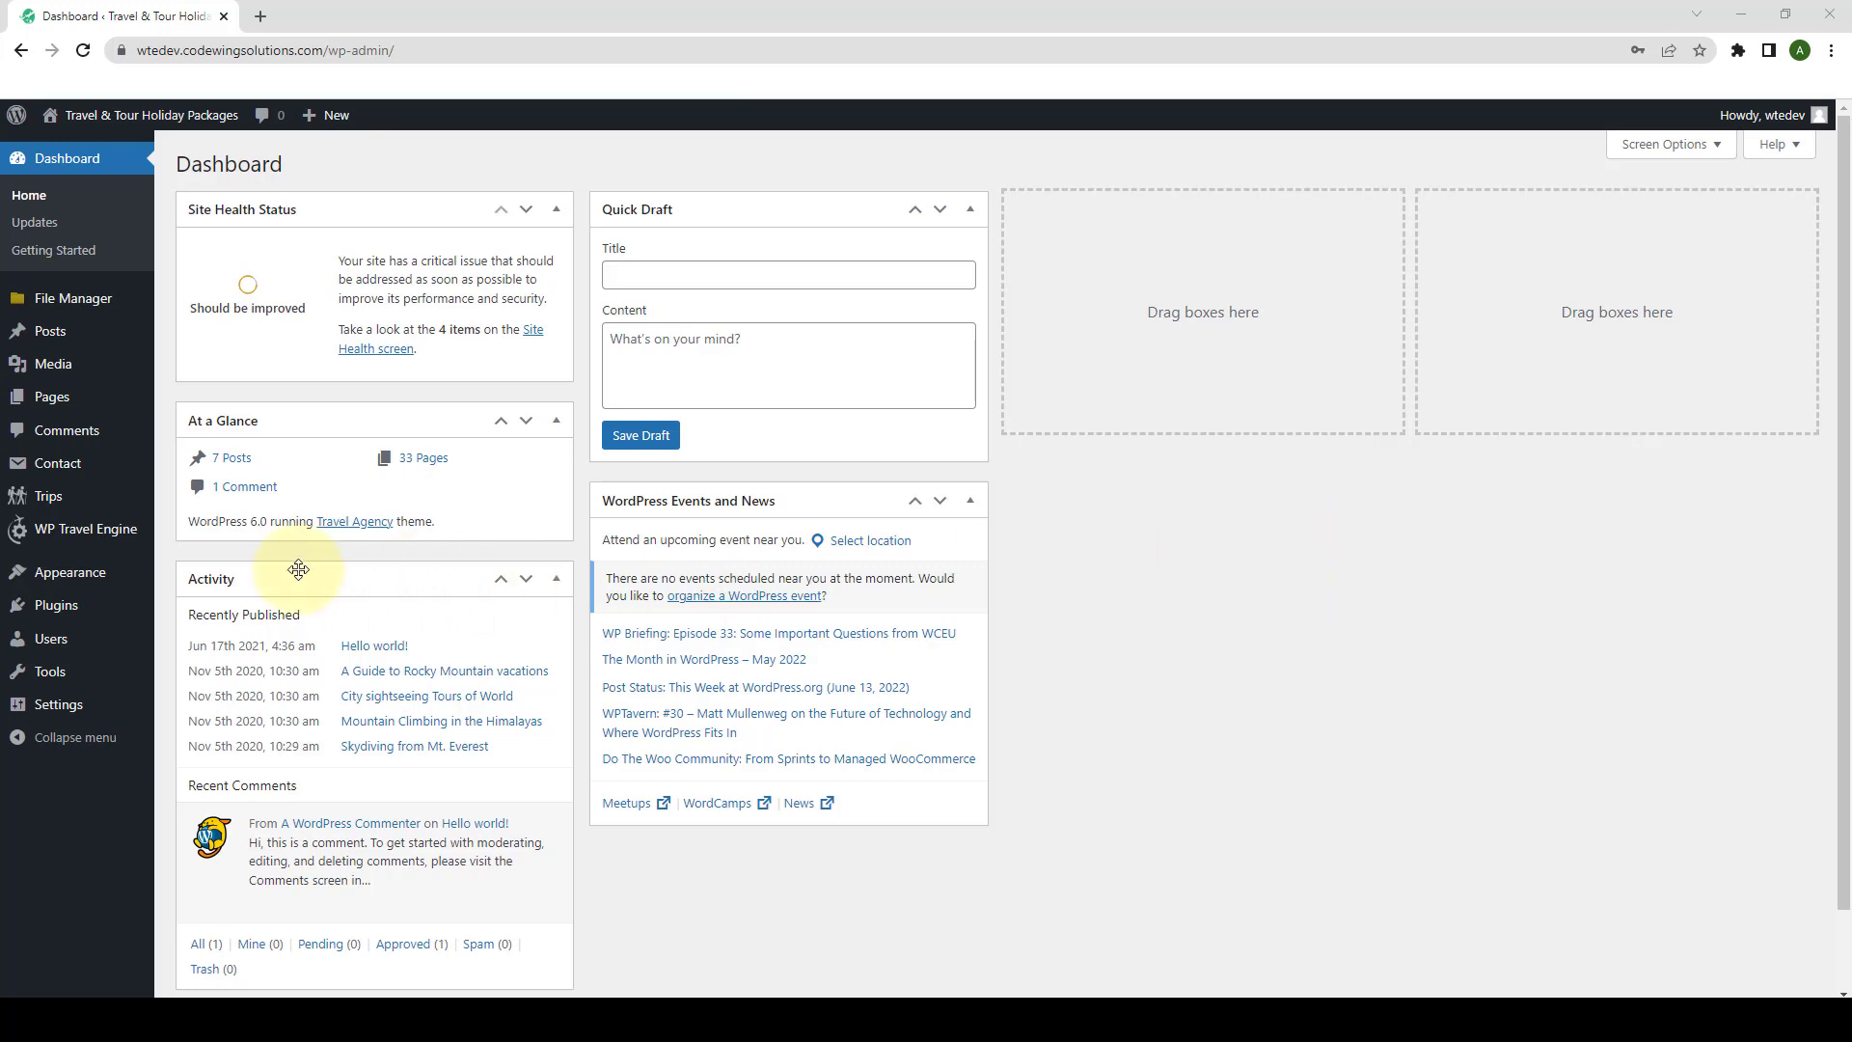
Upload the PayU.zip package from Plugins > Add New and install it.
mouse_move(140, 606)
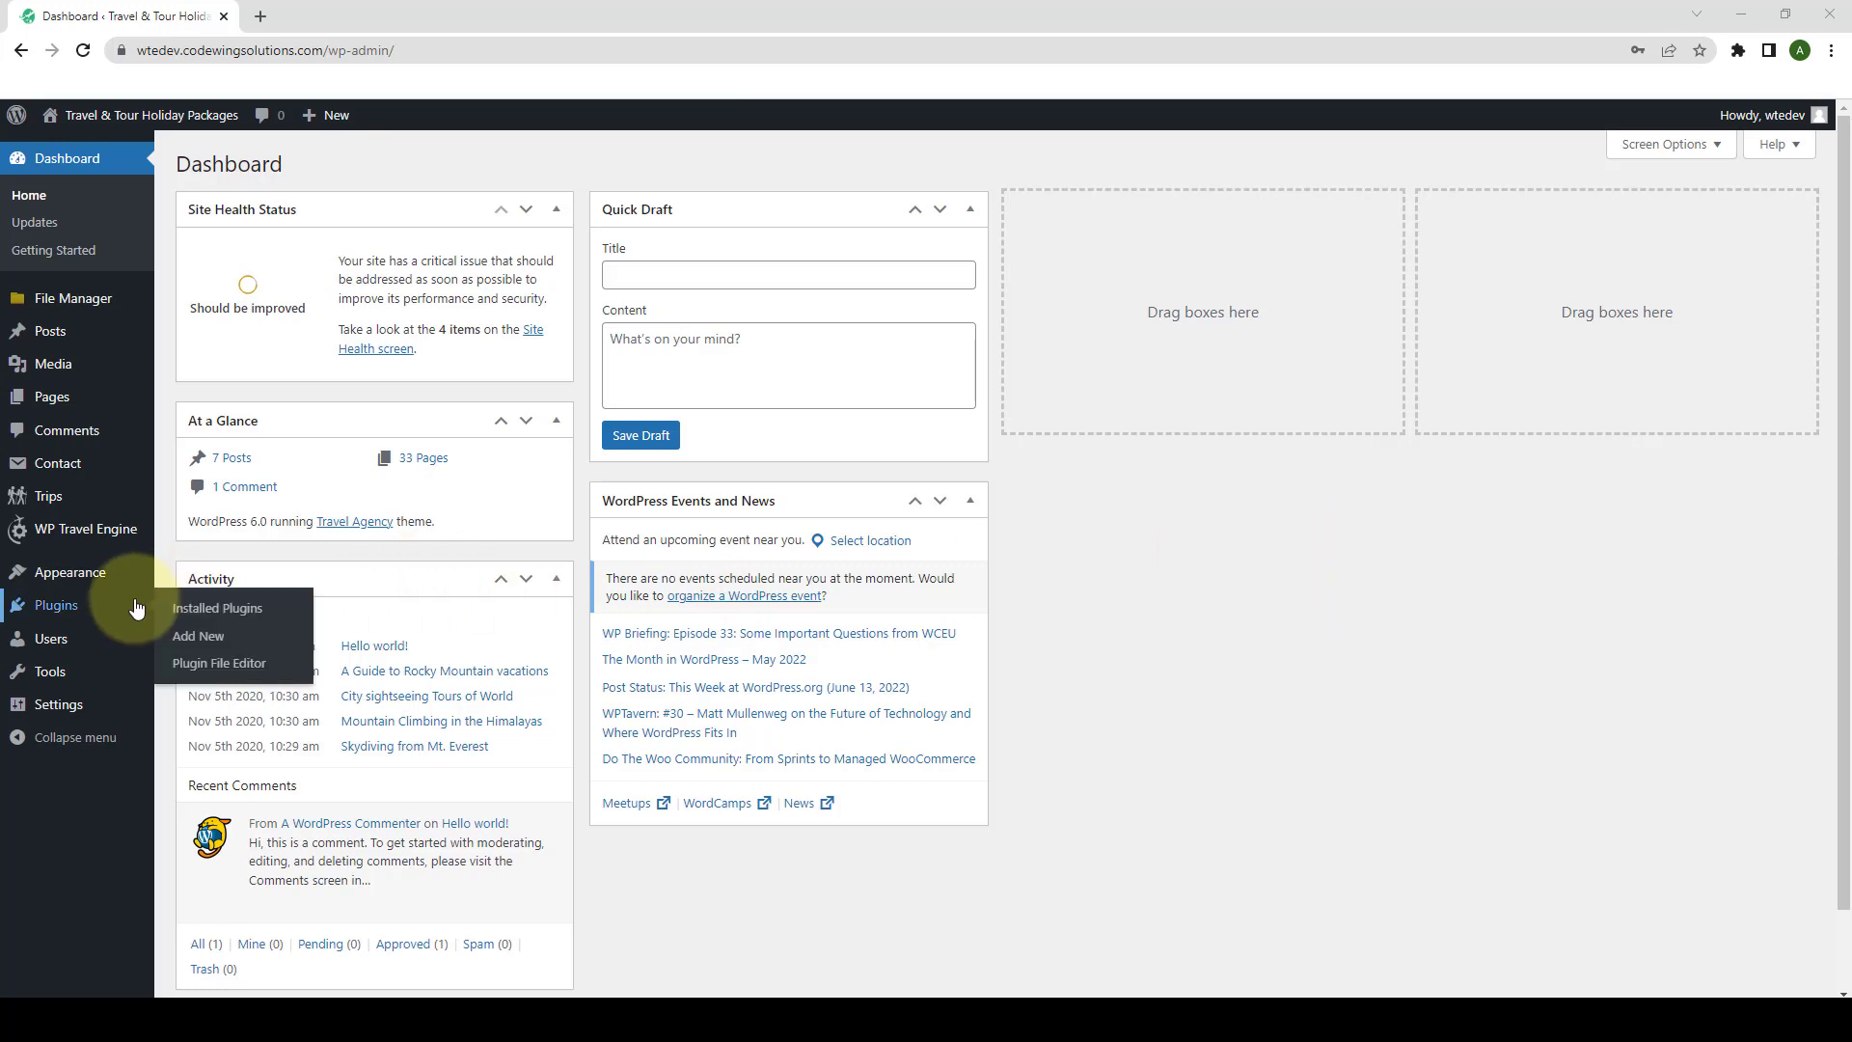
left_click(205, 649)
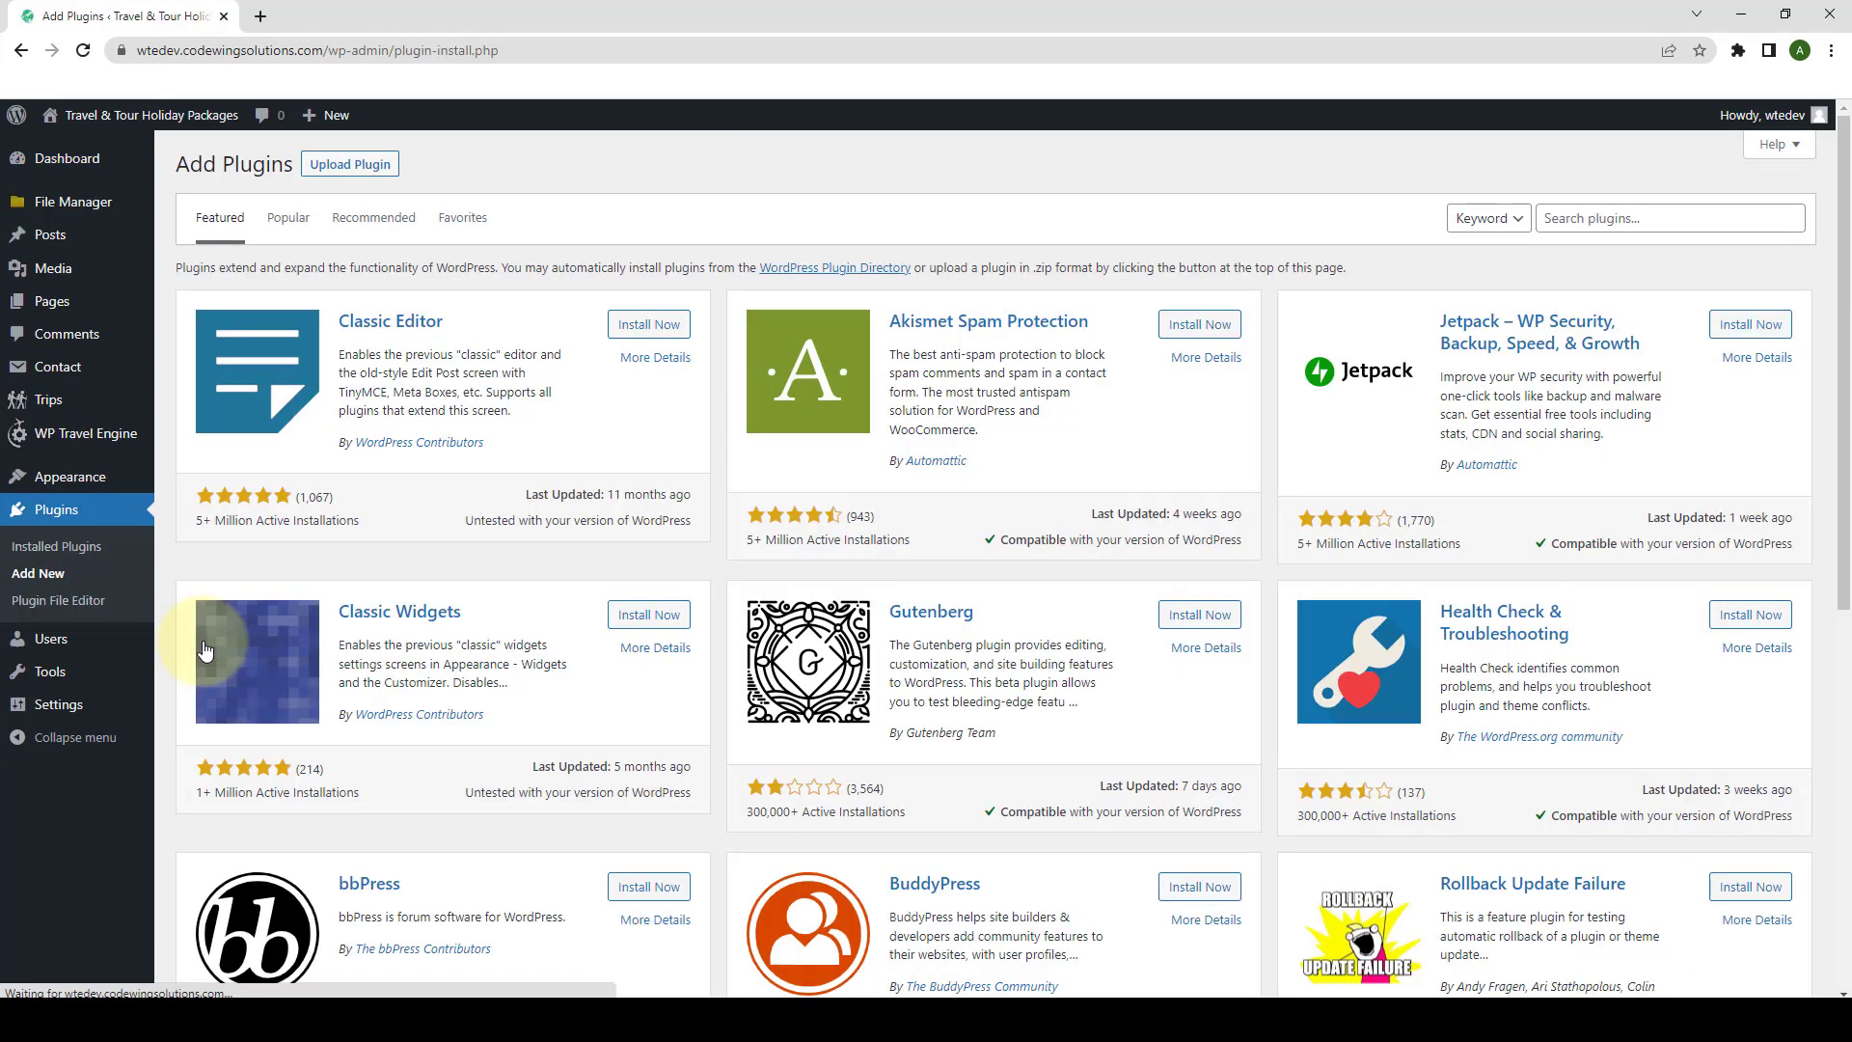
left_click(367, 171)
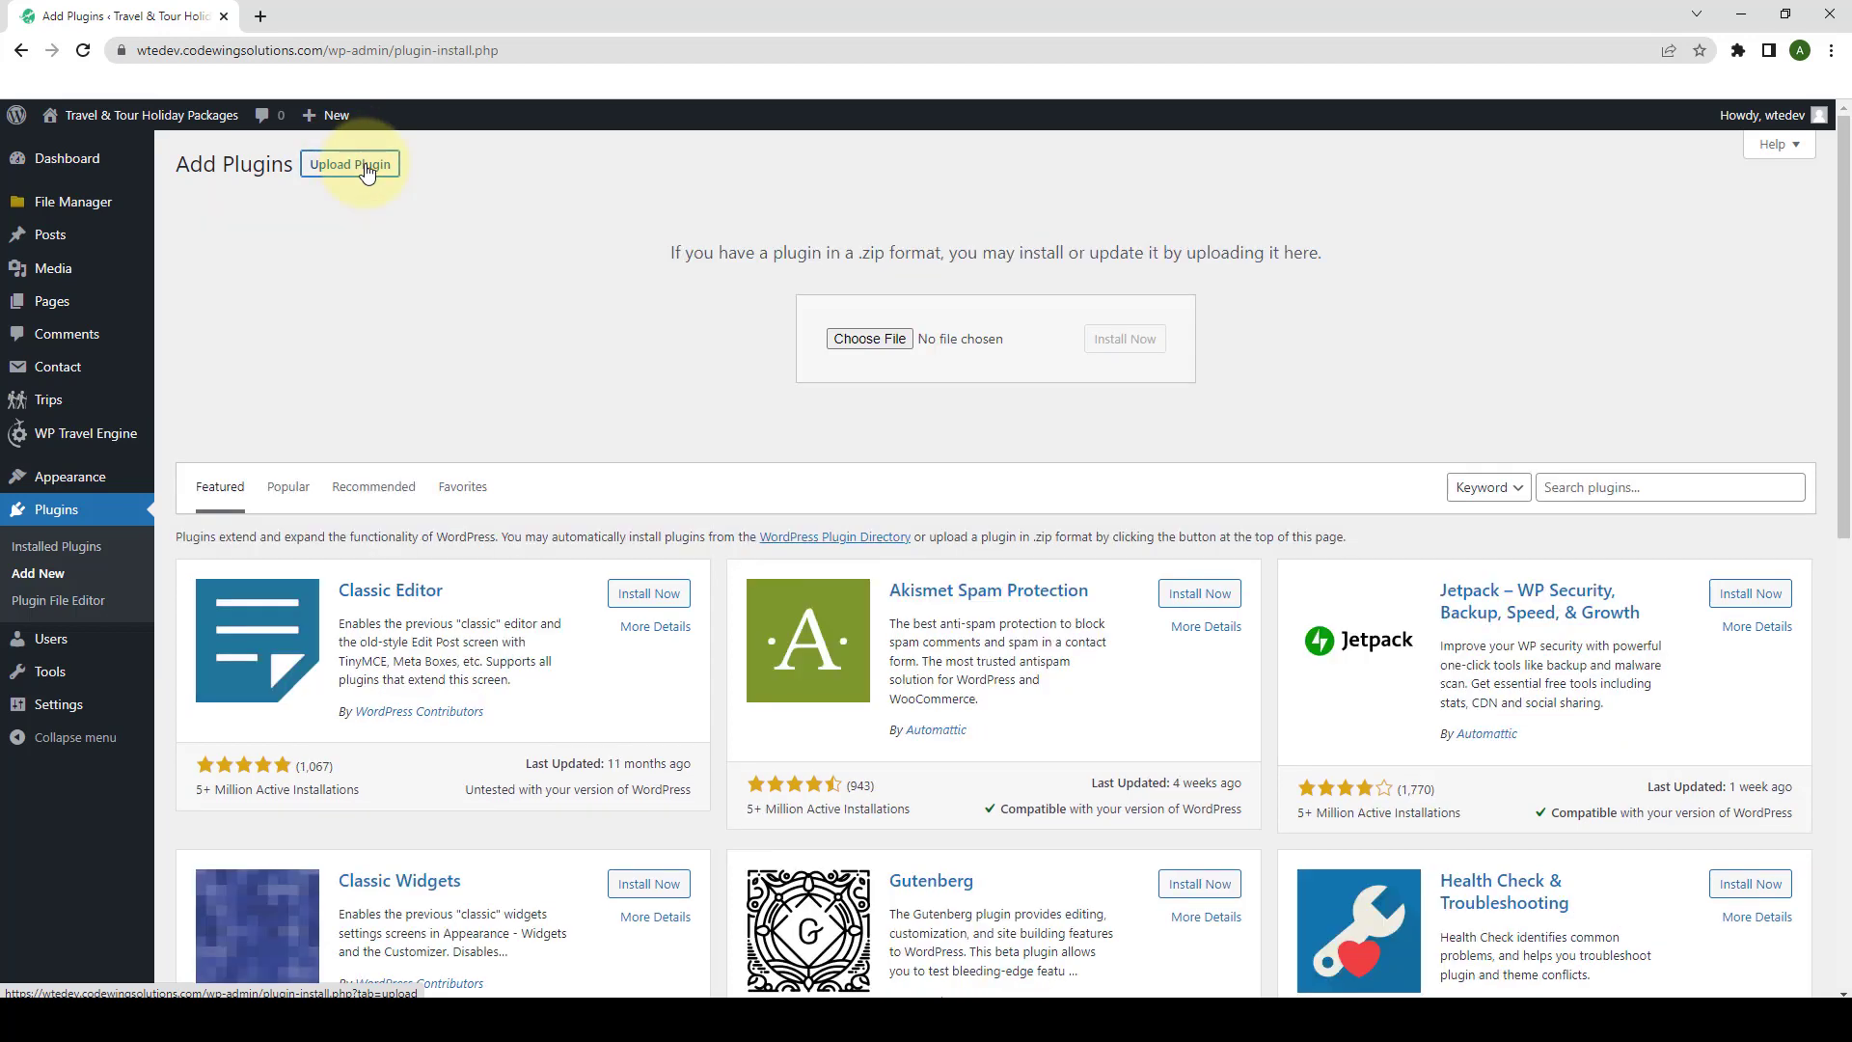
left_click(883, 337)
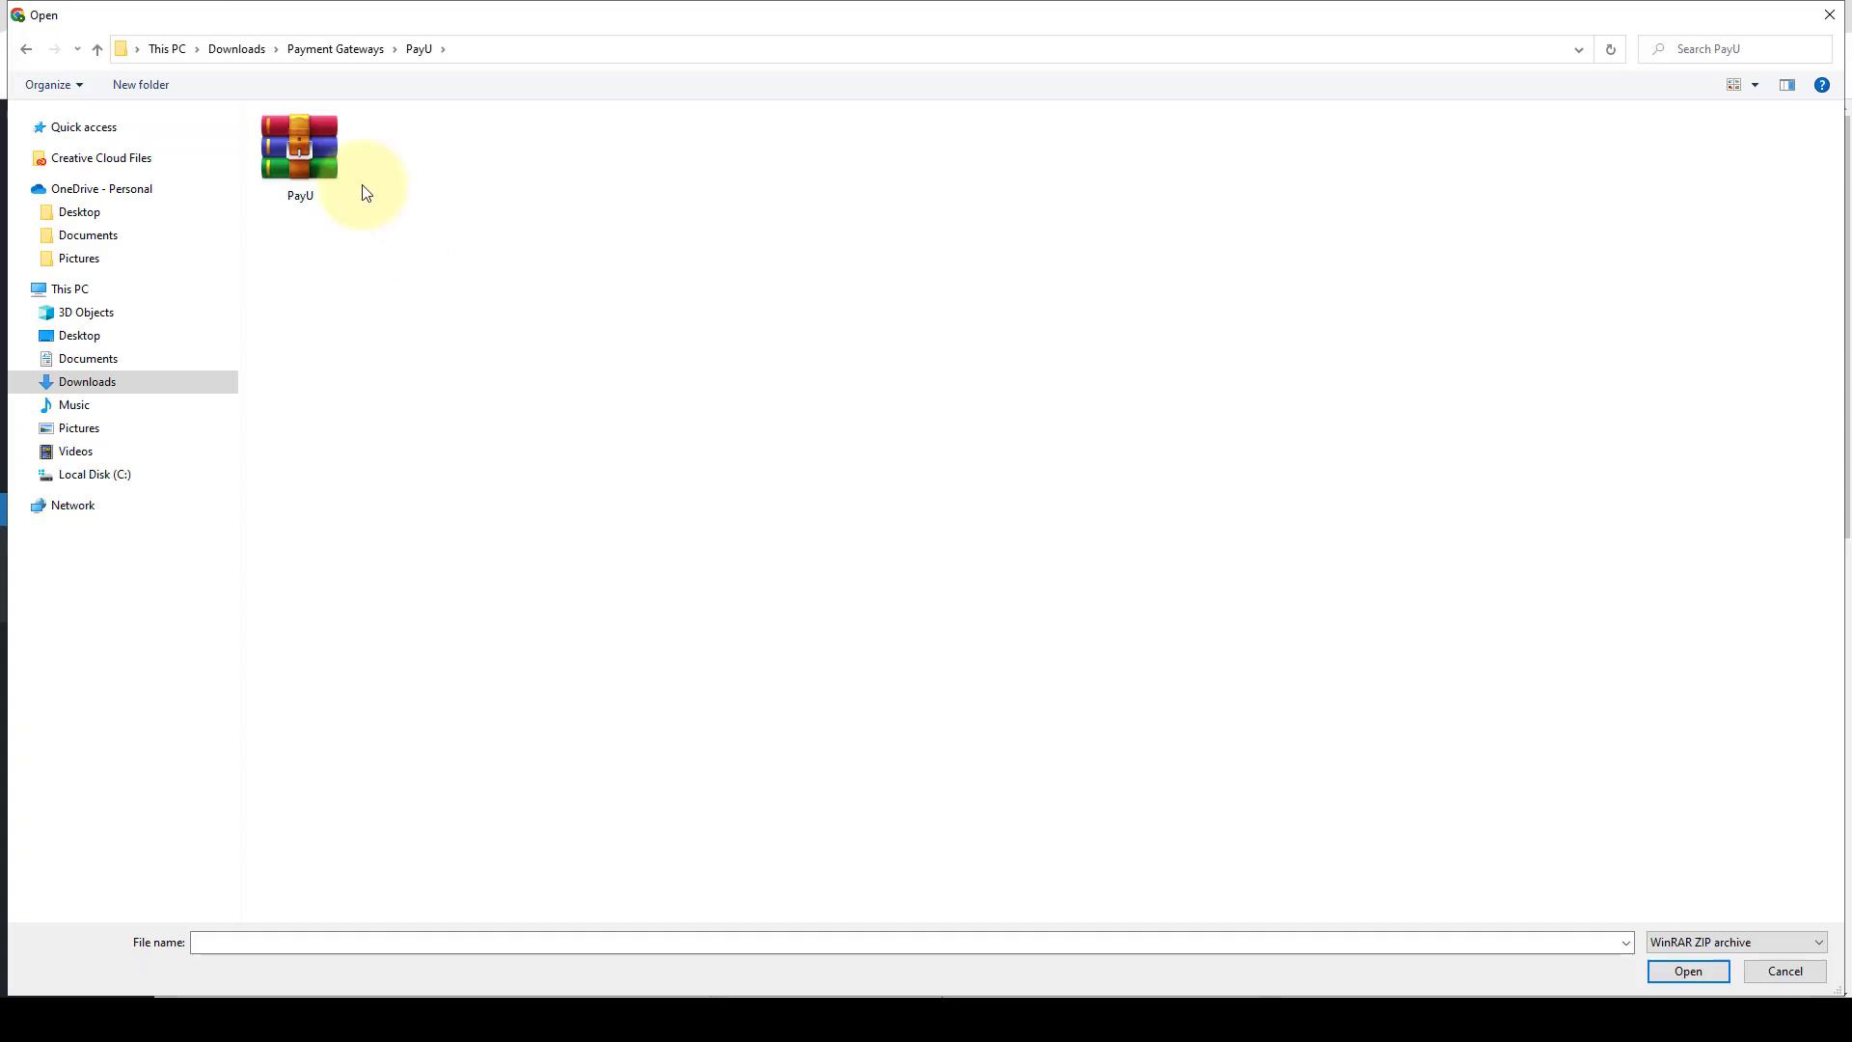
left_click(319, 161)
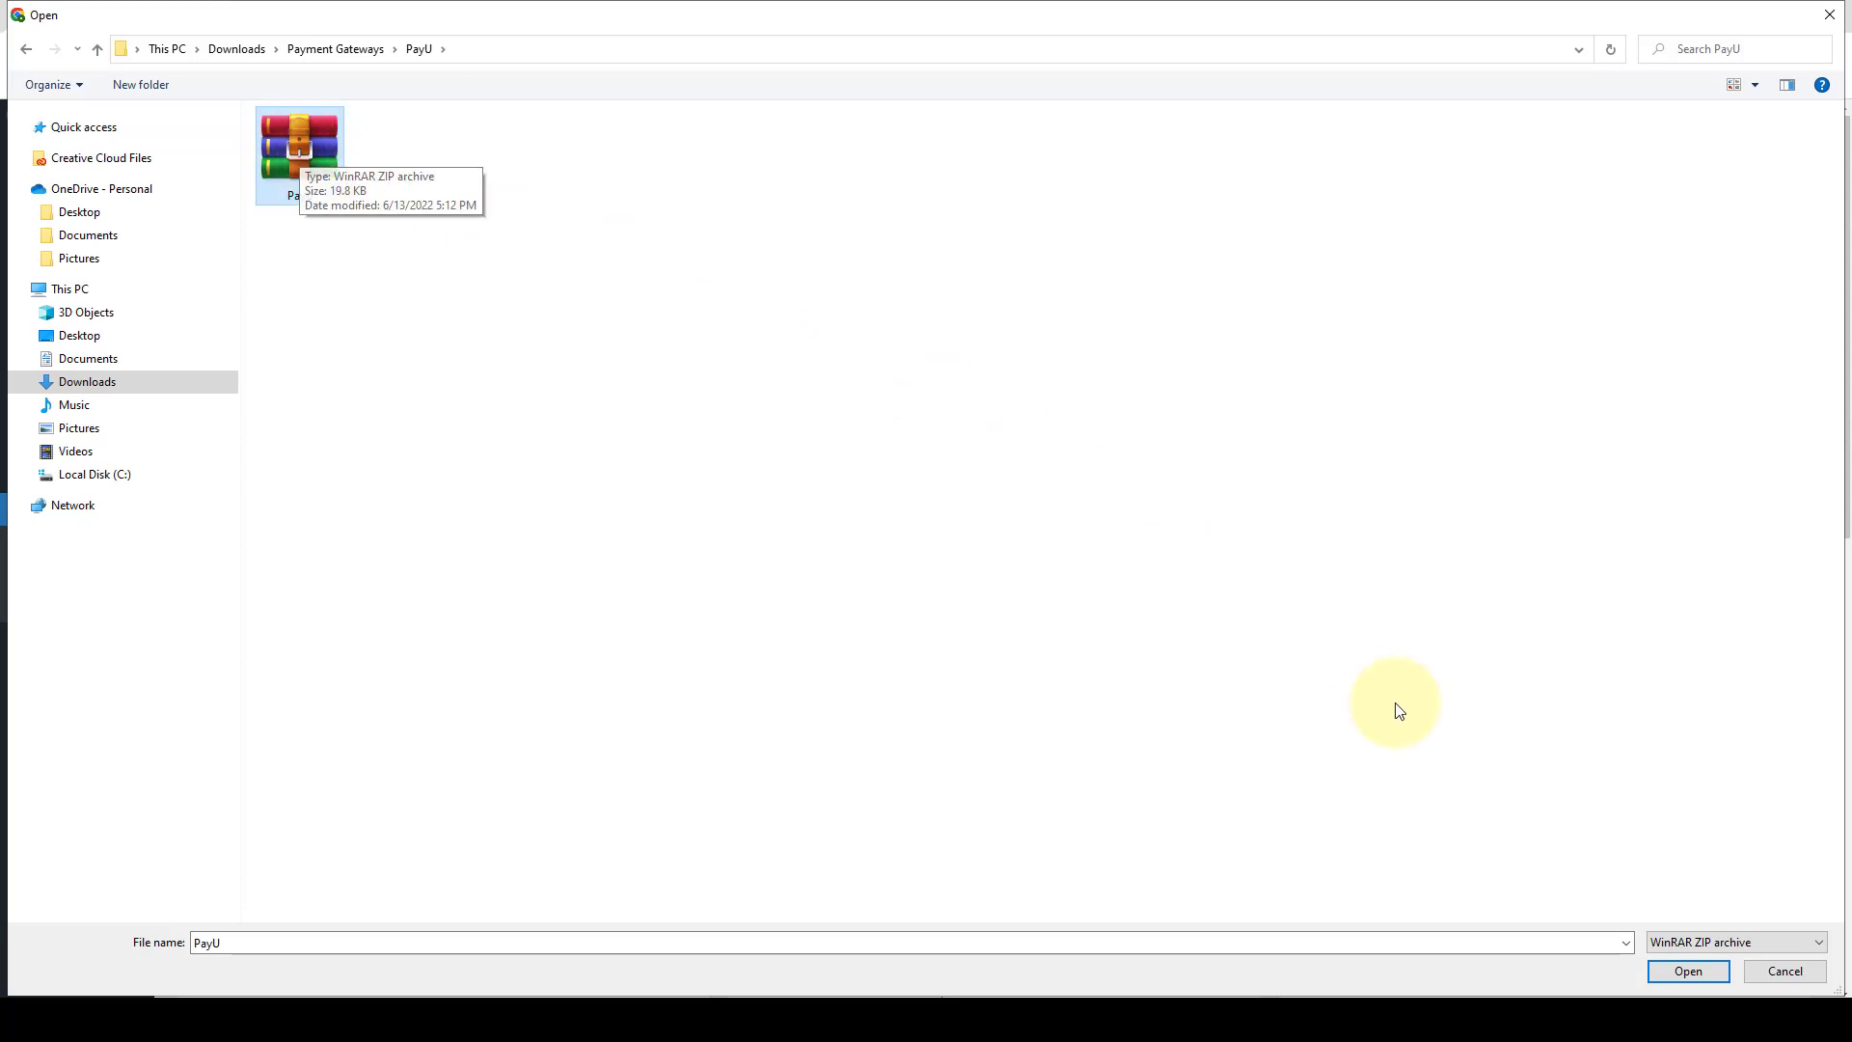
left_click(1705, 969)
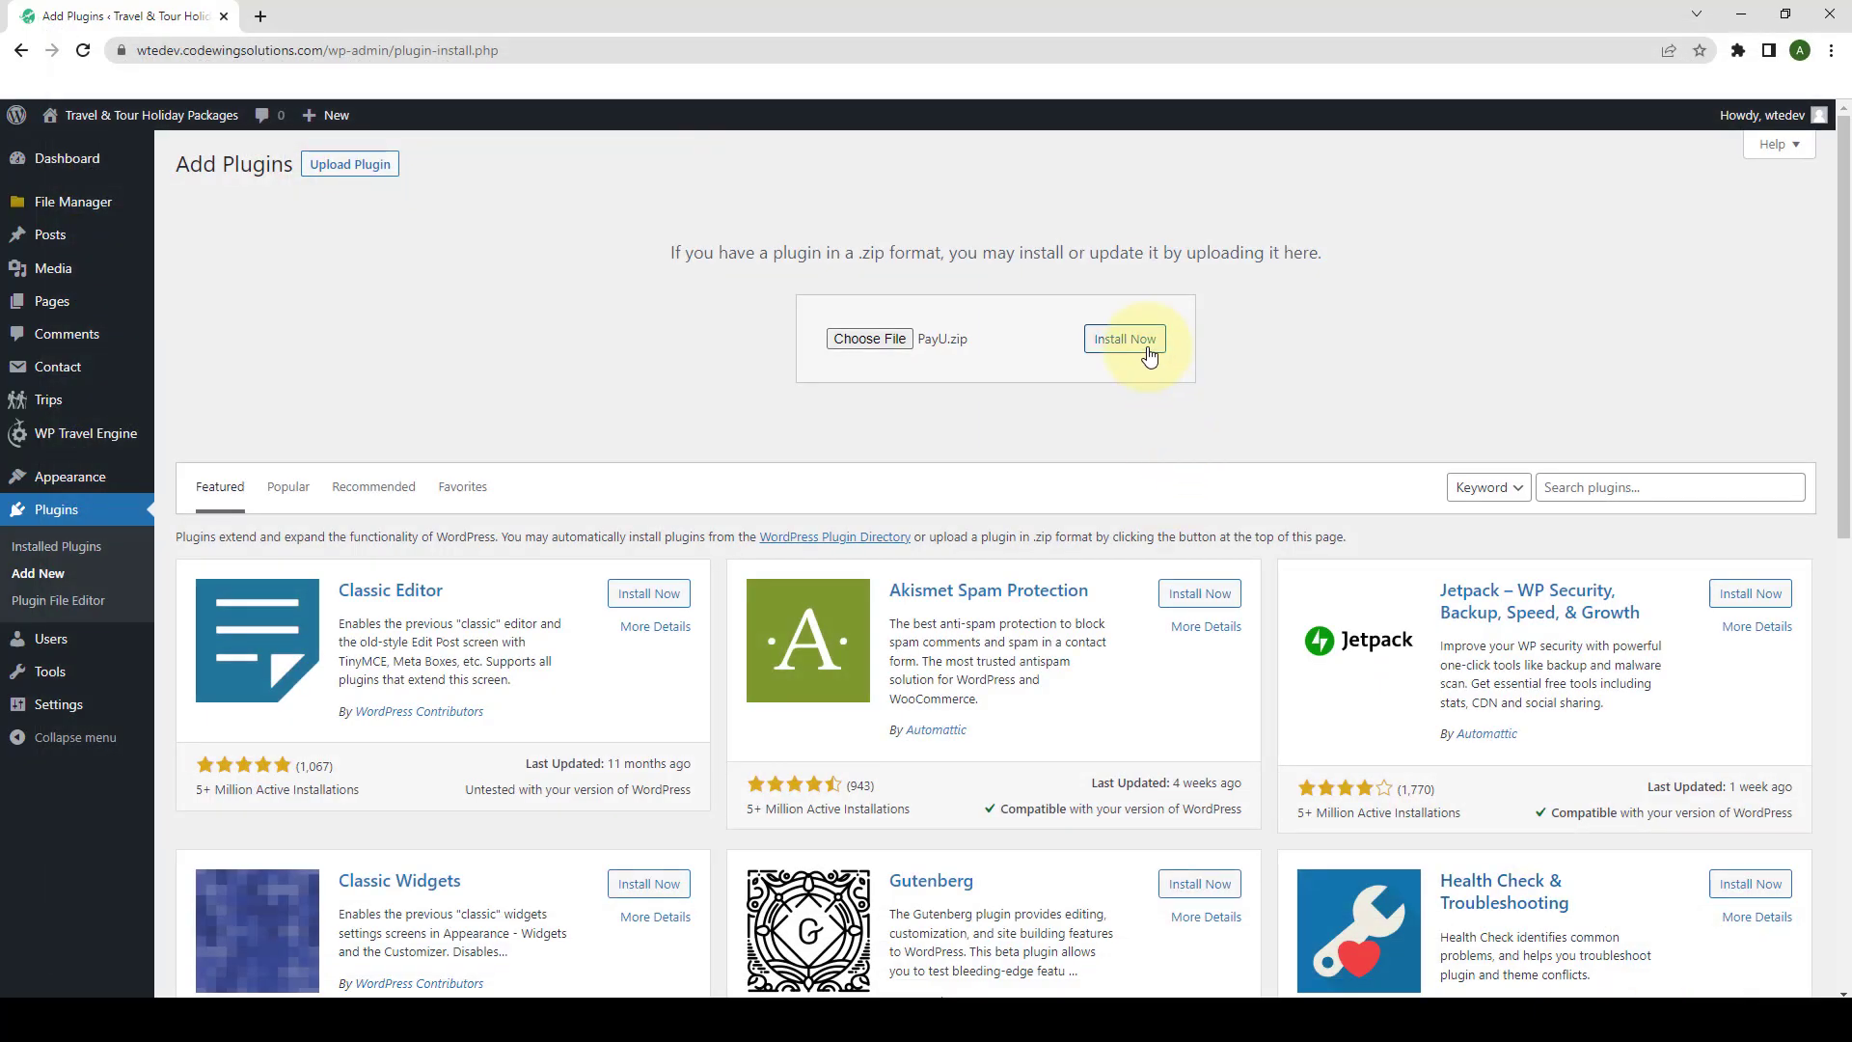
left_click(1148, 355)
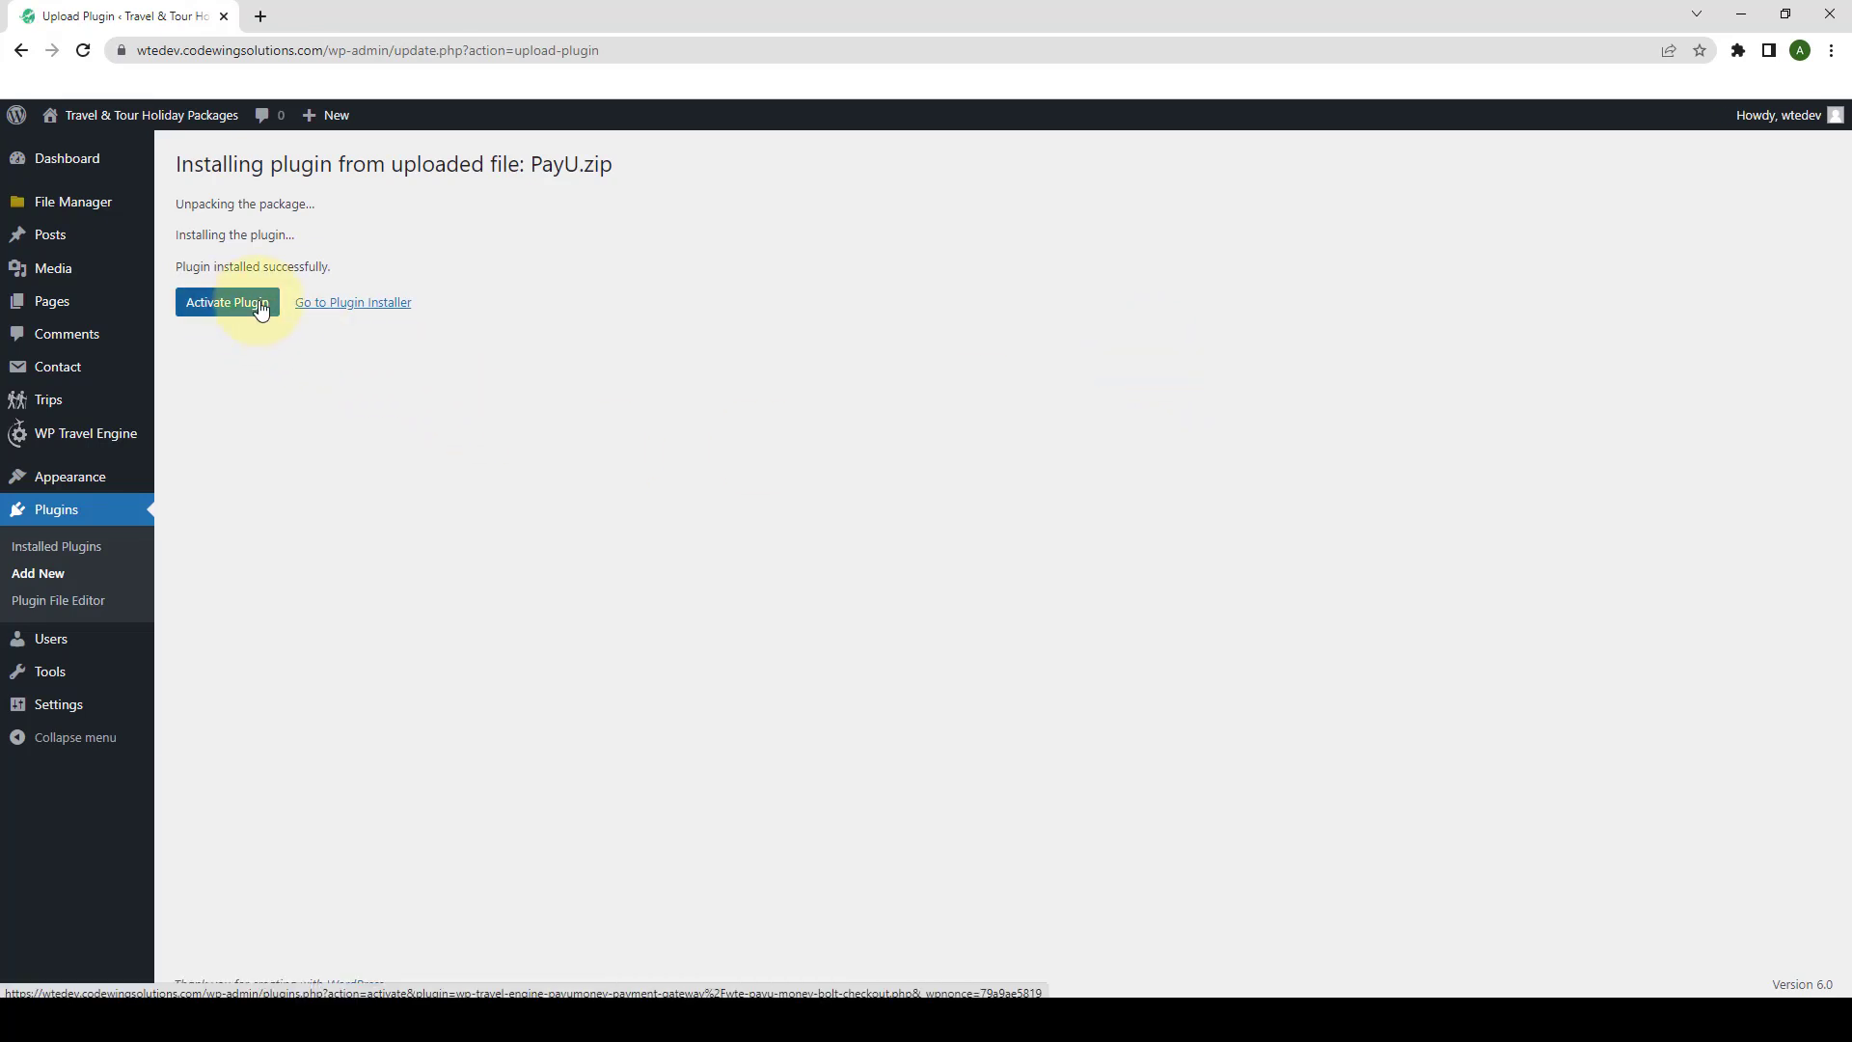
Activate the PayU Money Payment Gateway plugin and find it among the WP Travel Engine add-ons.
left_click(261, 309)
scroll(289, 415, "down", 7)
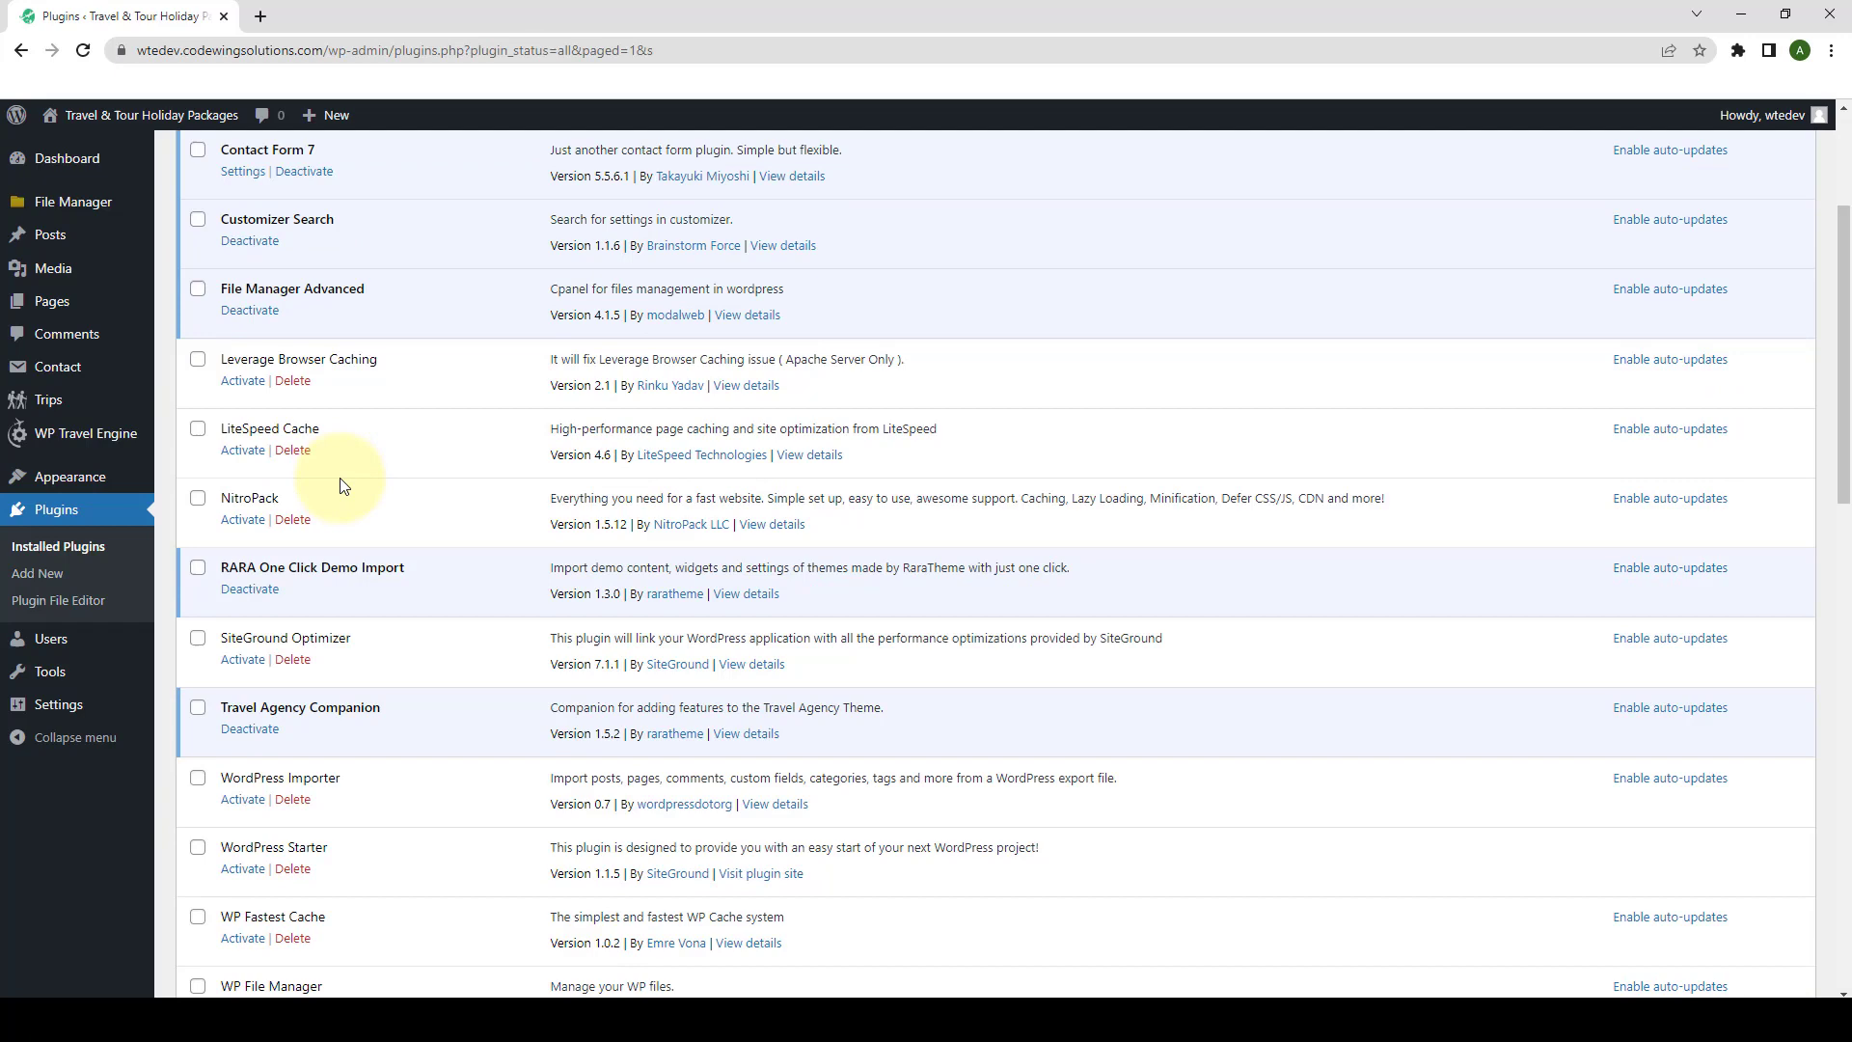
scroll(344, 484, "down", 9)
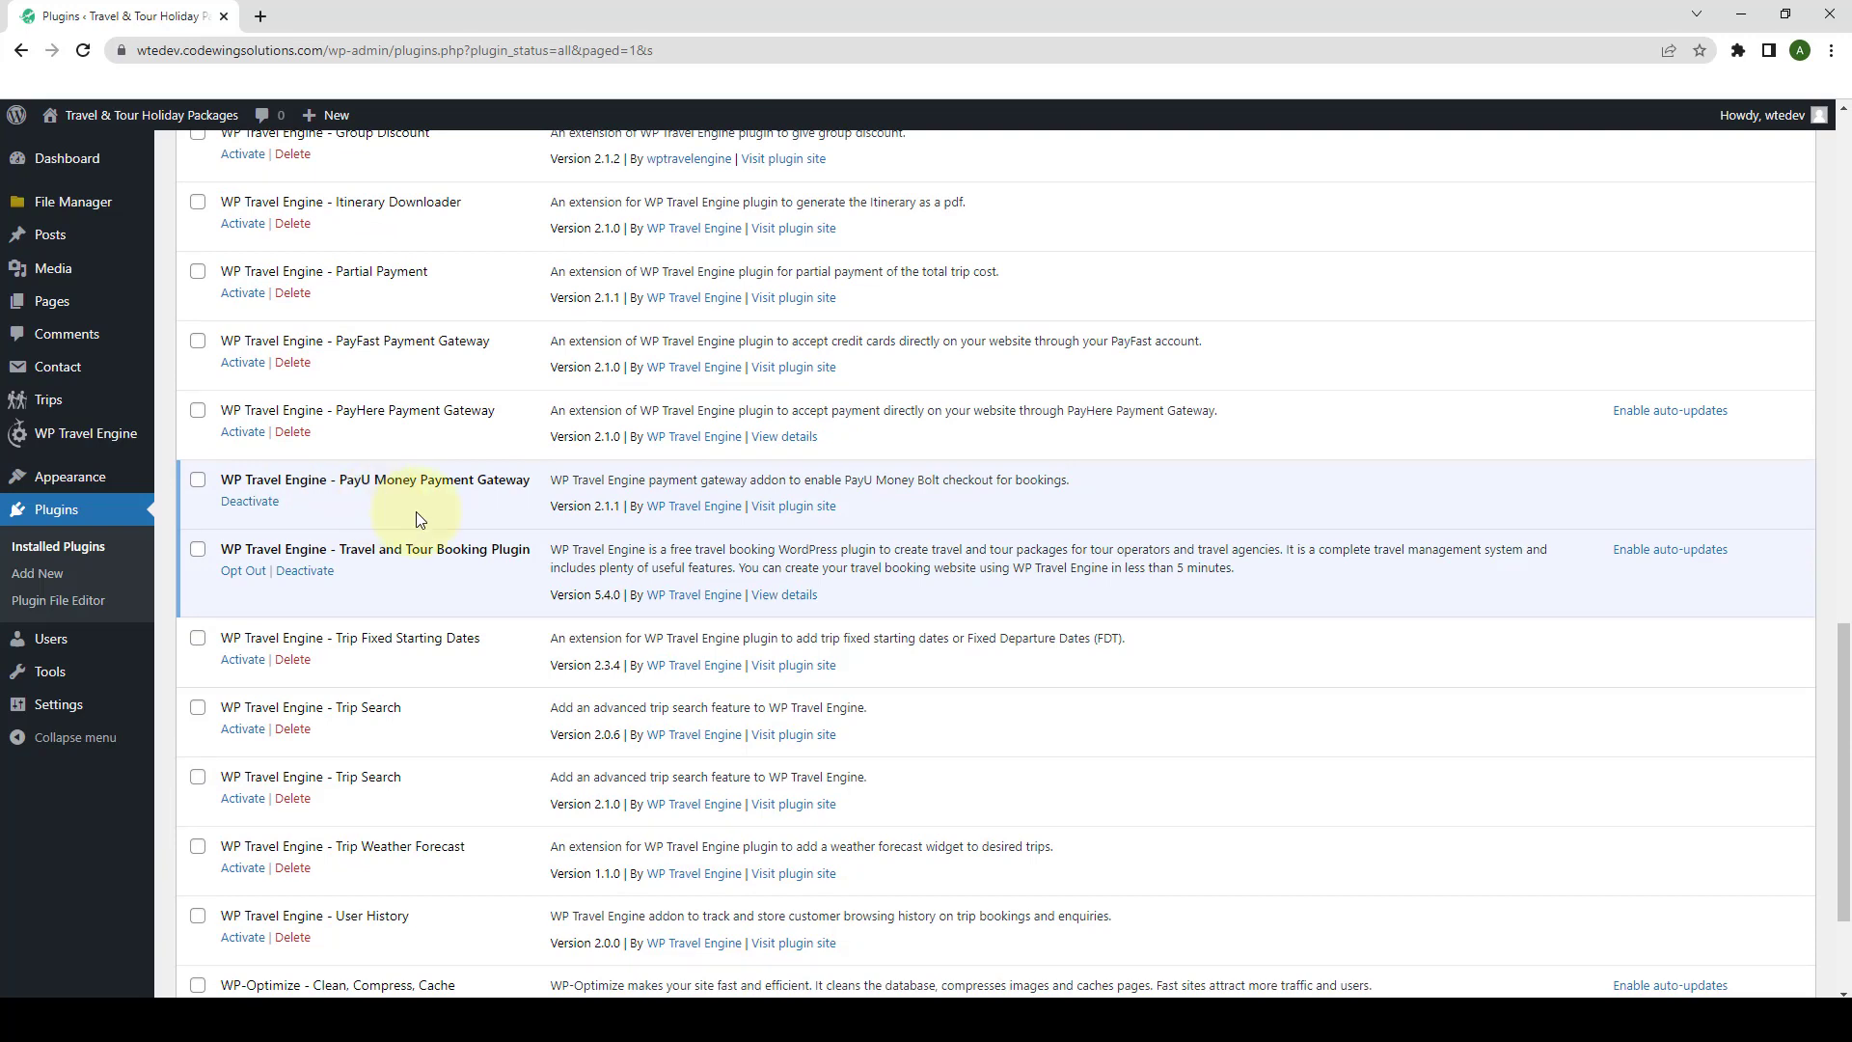
mouse_move(144, 442)
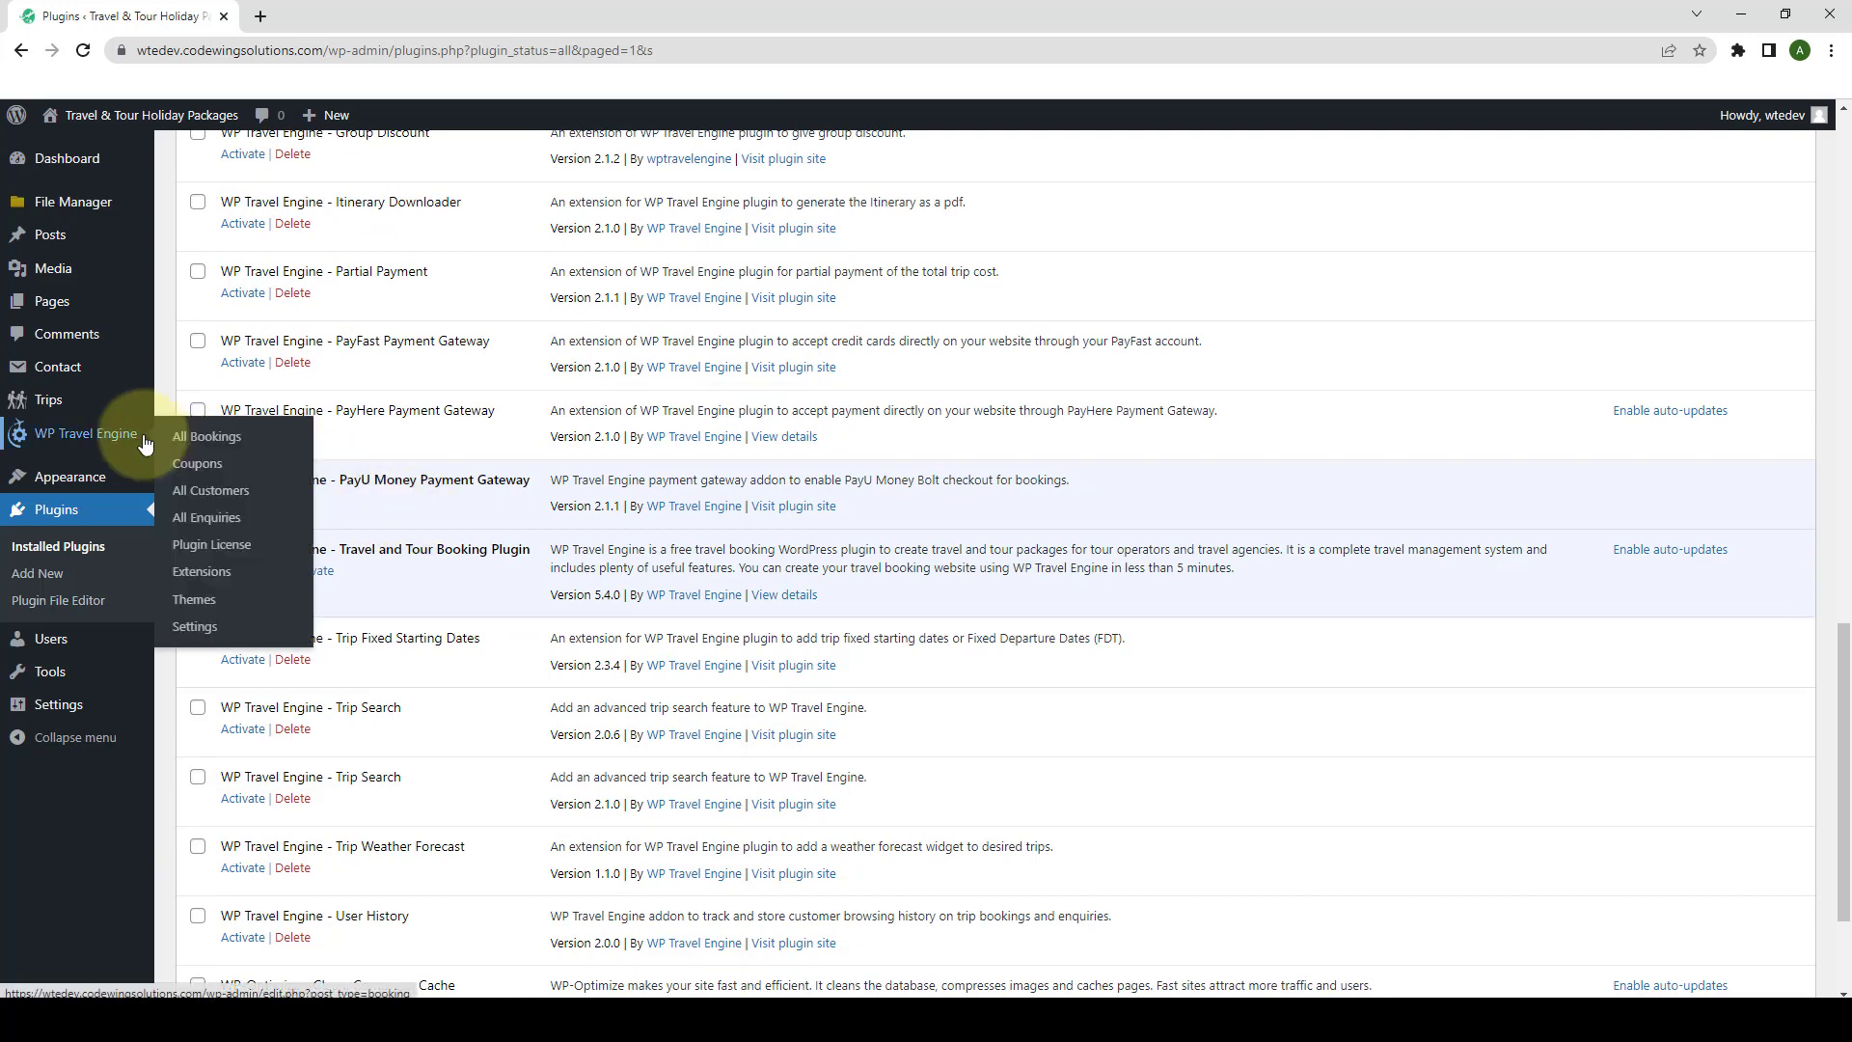
Paste the PayU Money license key on the Plugin License page, save it, and activate the license.
left_click(234, 555)
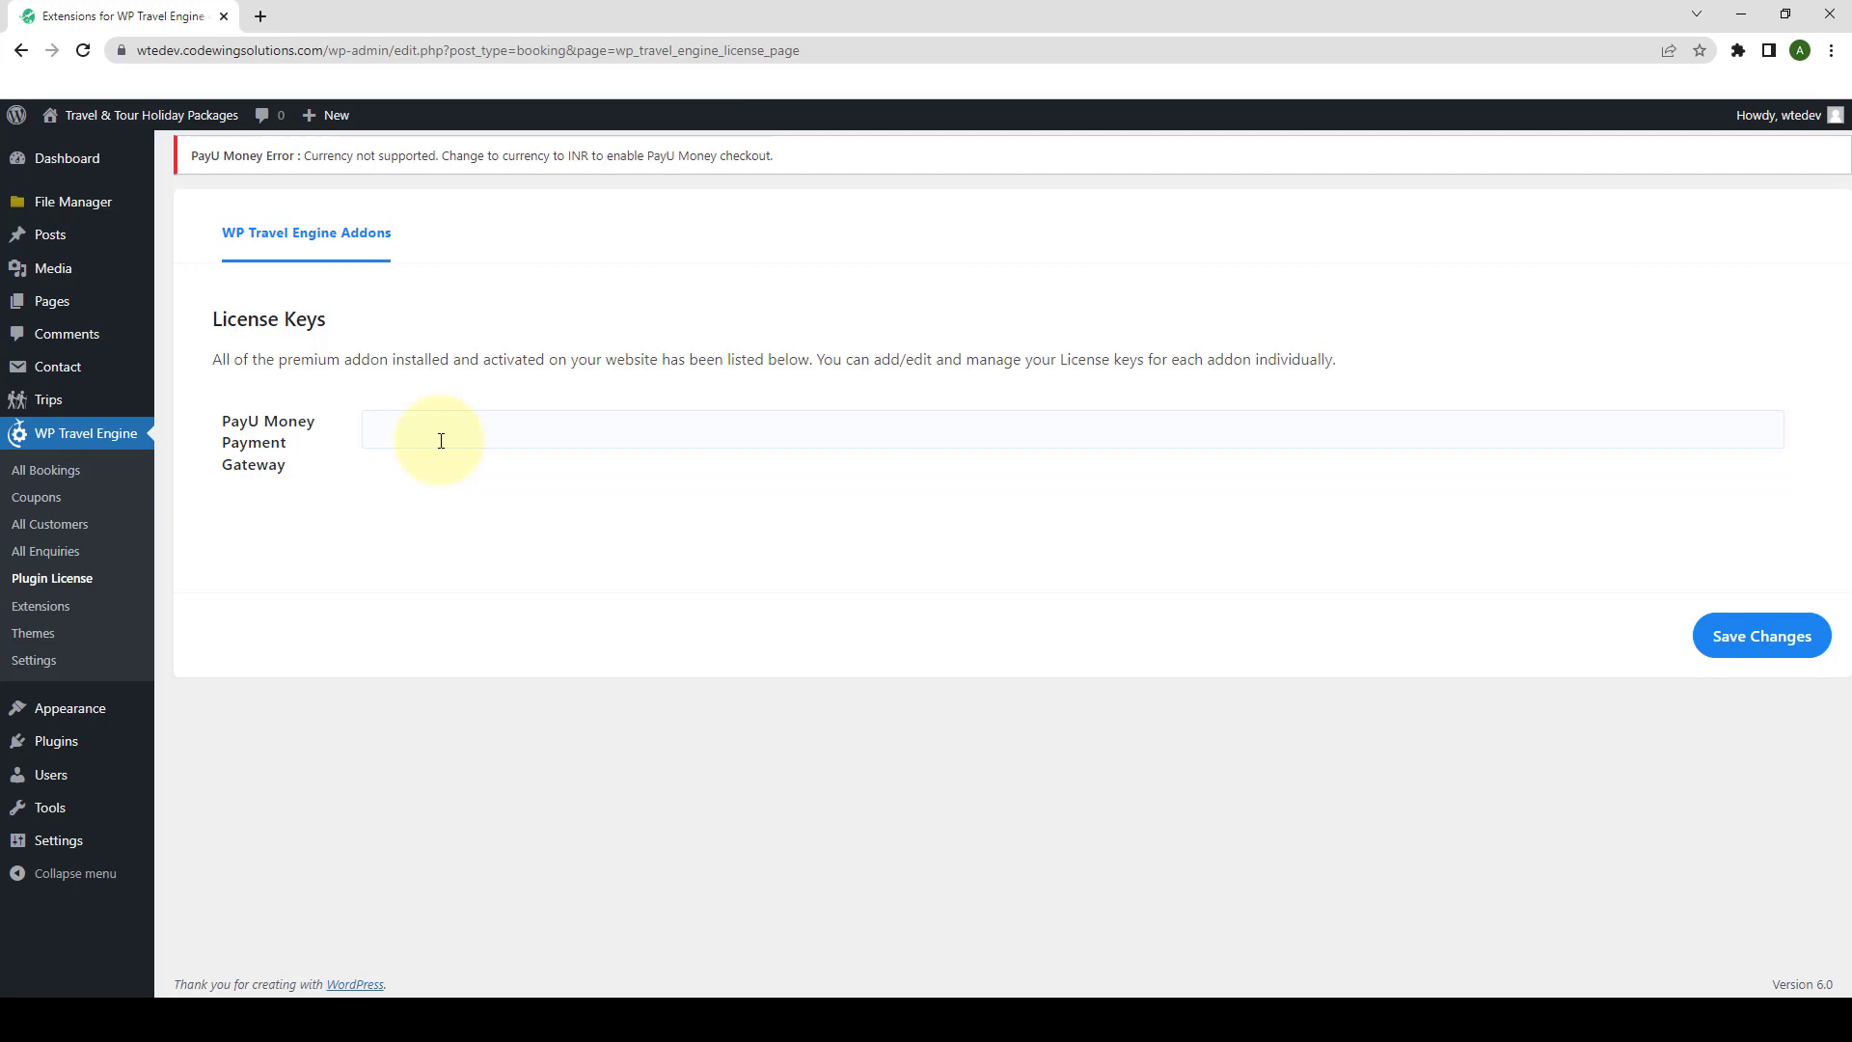
left_click(441, 441)
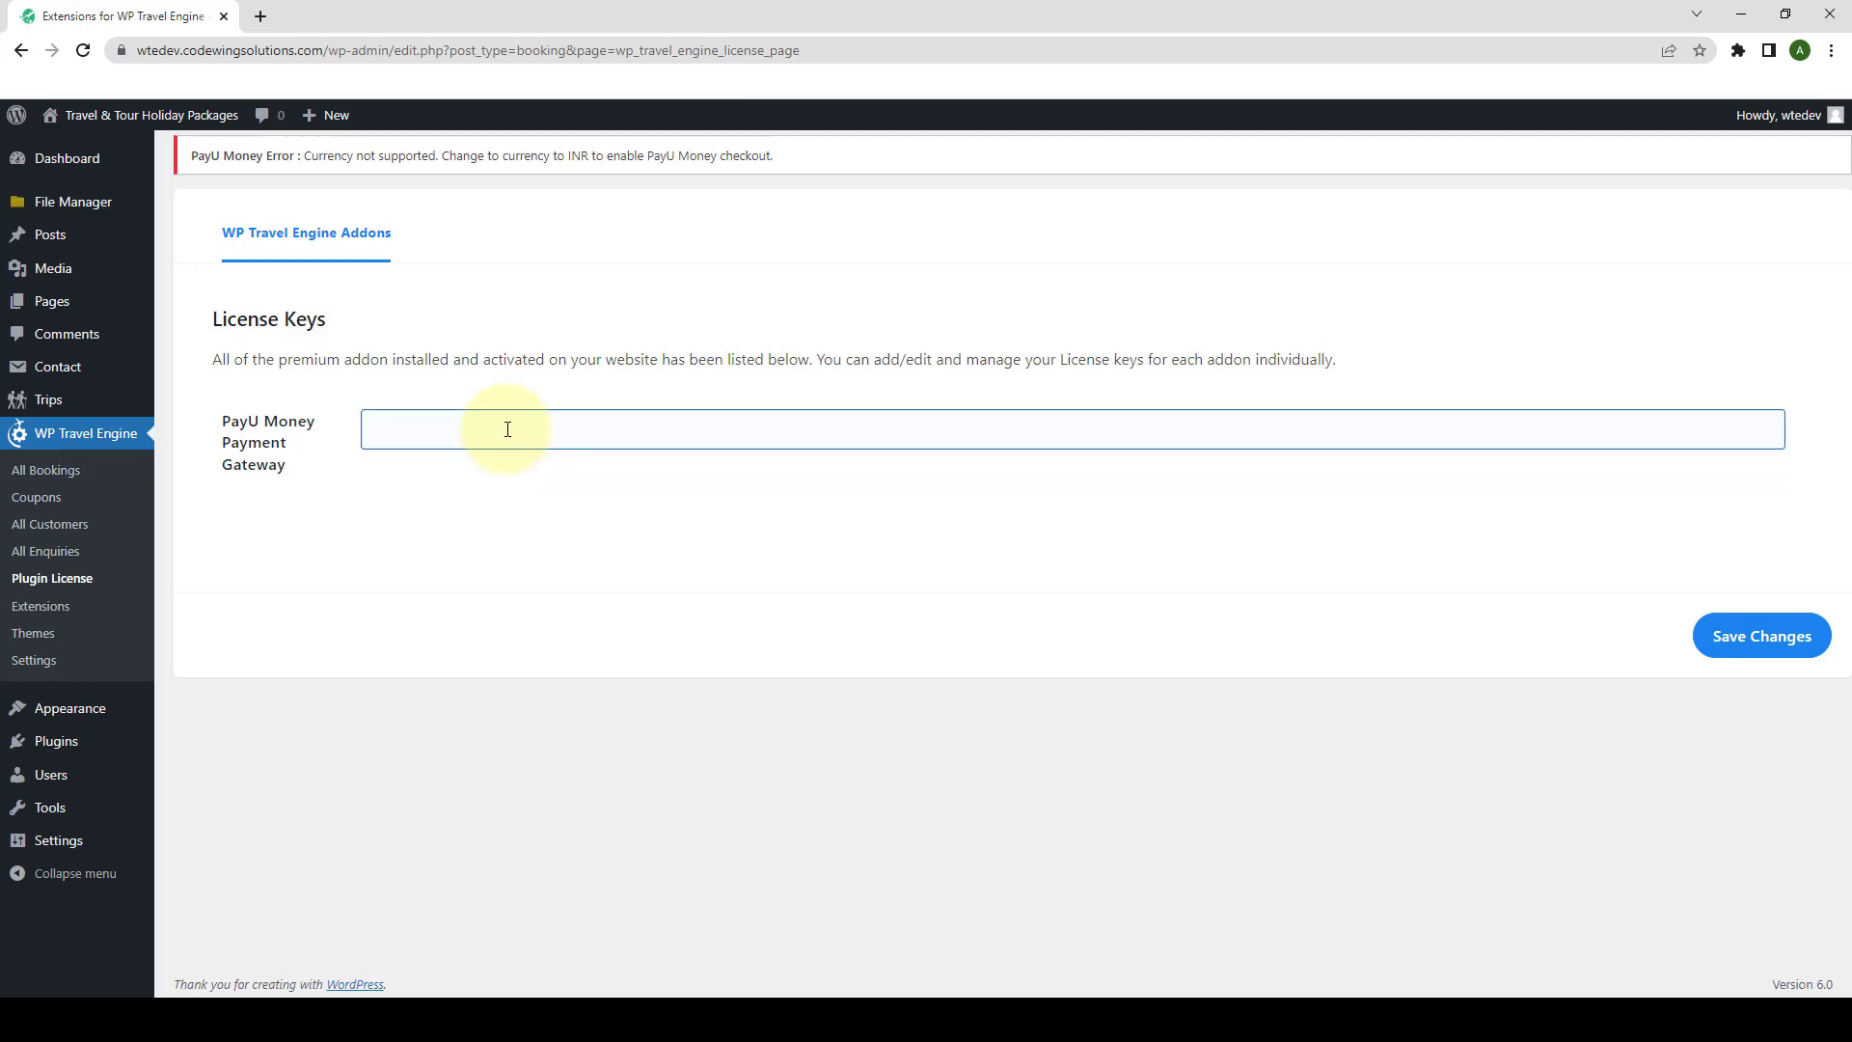
key("ctrl+v")
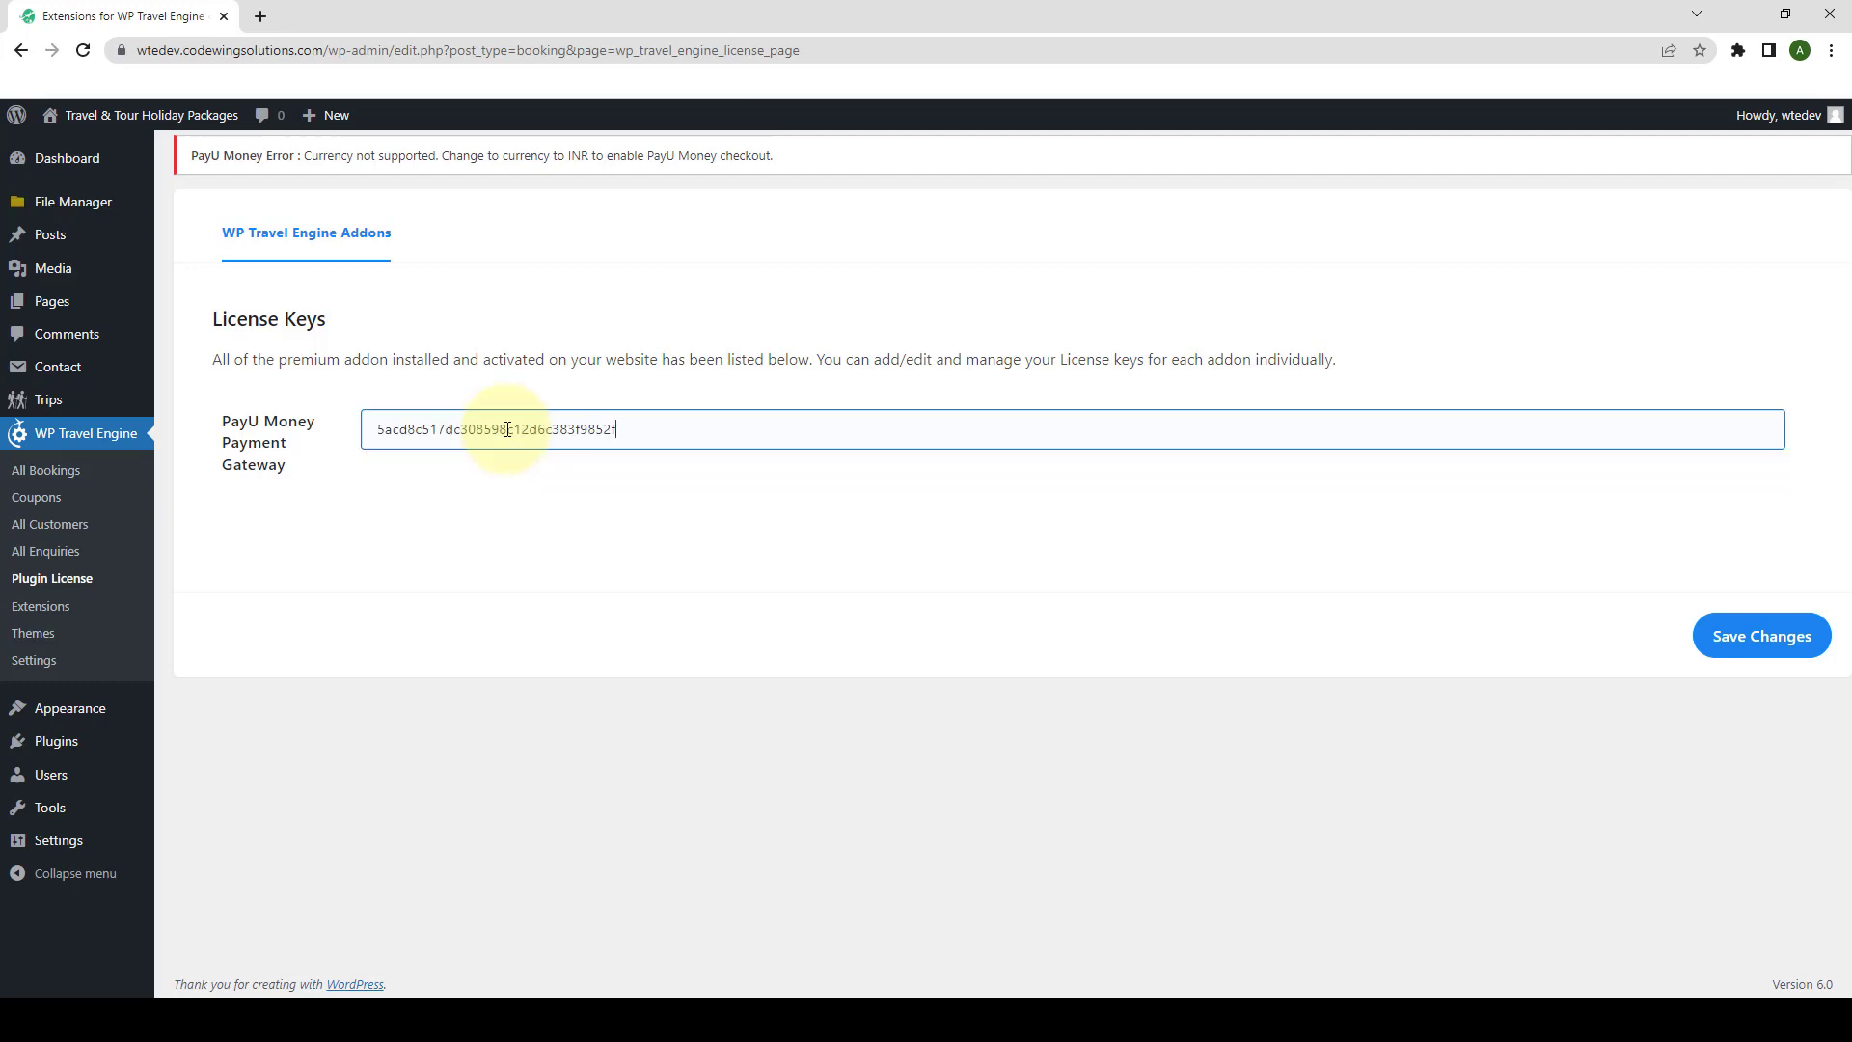
left_click(1782, 653)
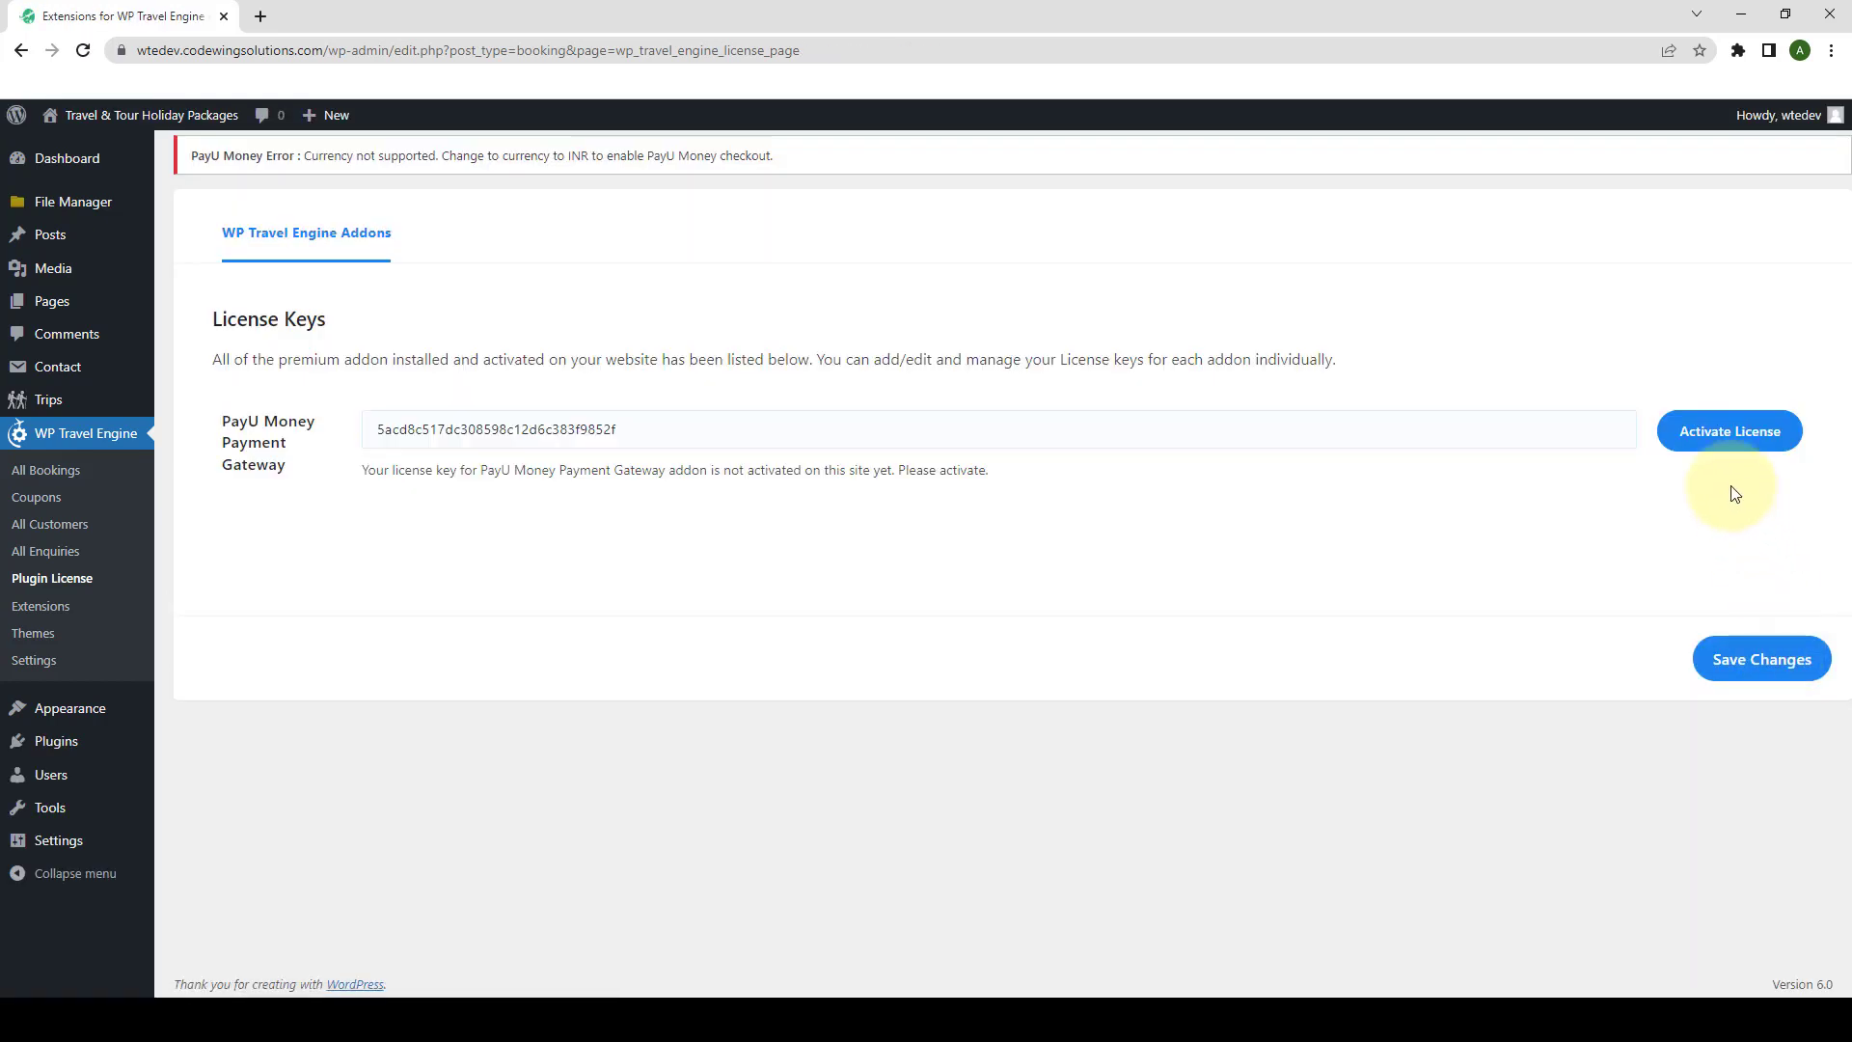
left_click(1718, 439)
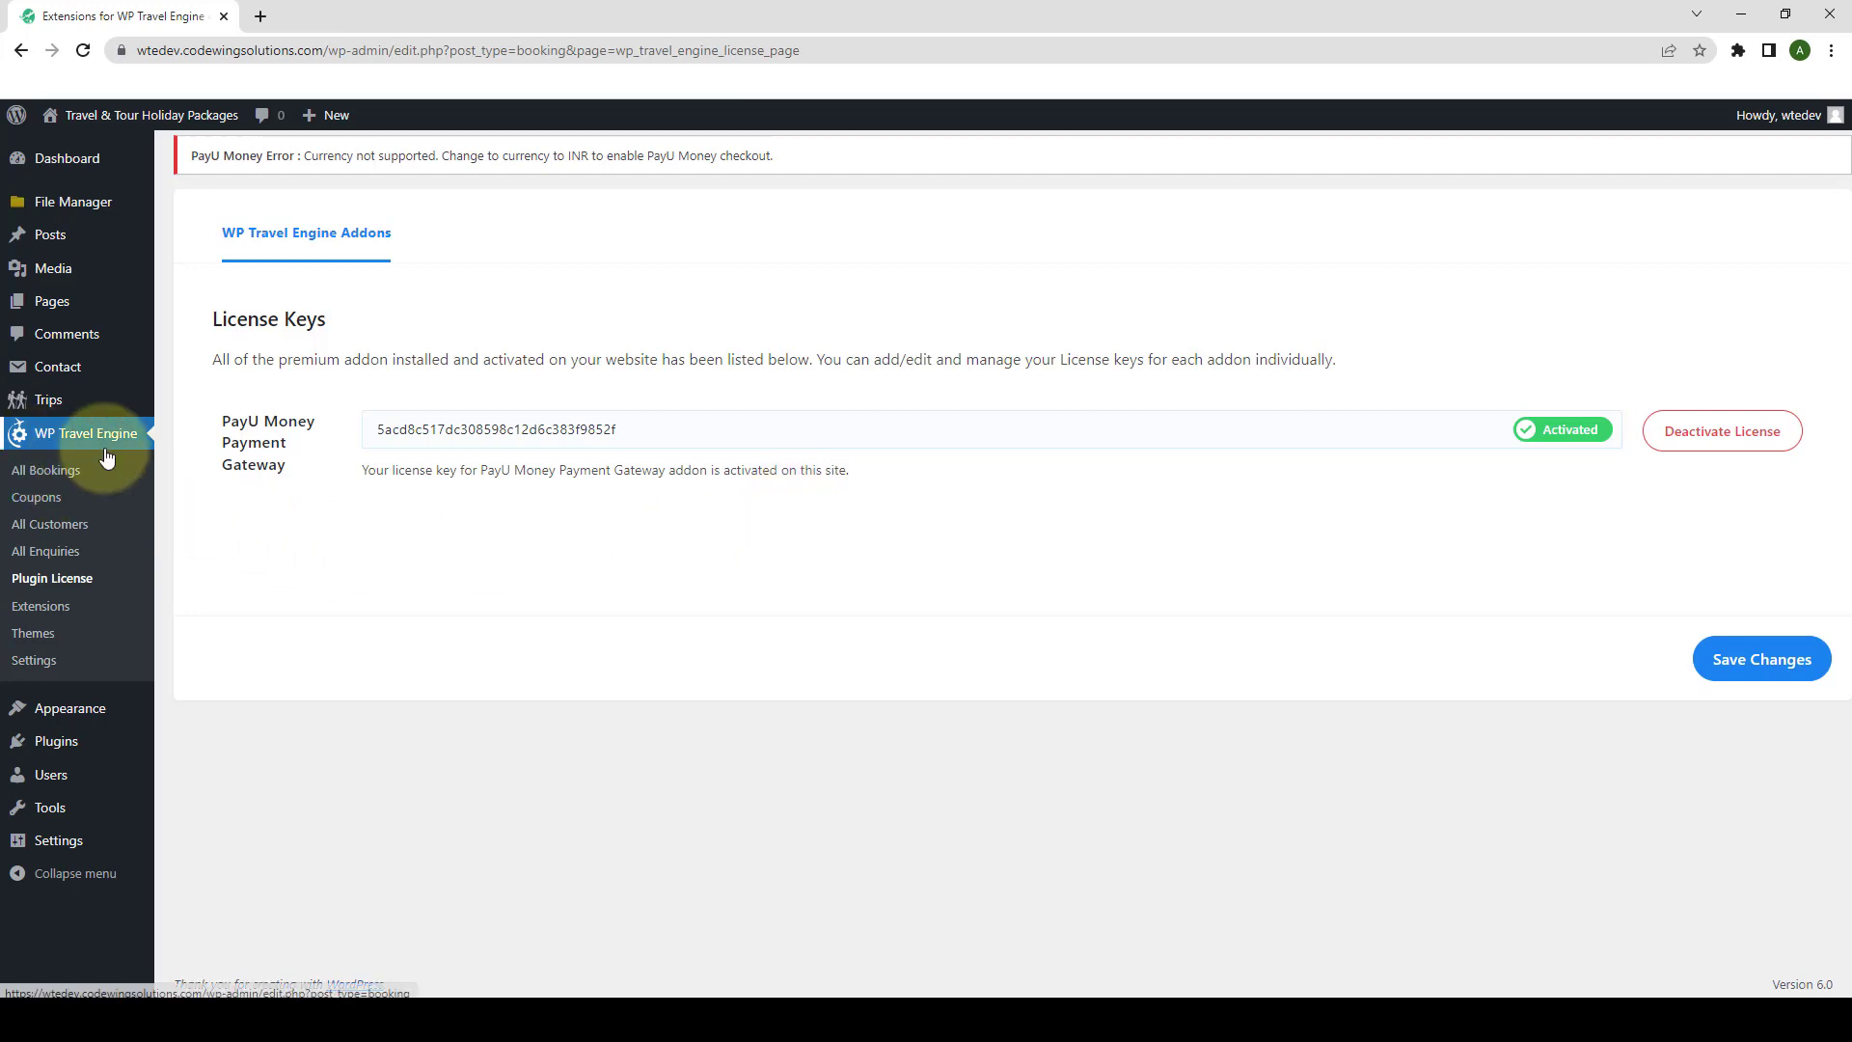
Enter the Merchant Key and Merchant Salt under Payments > PayU Money Bolt and save them.
left_click(35, 661)
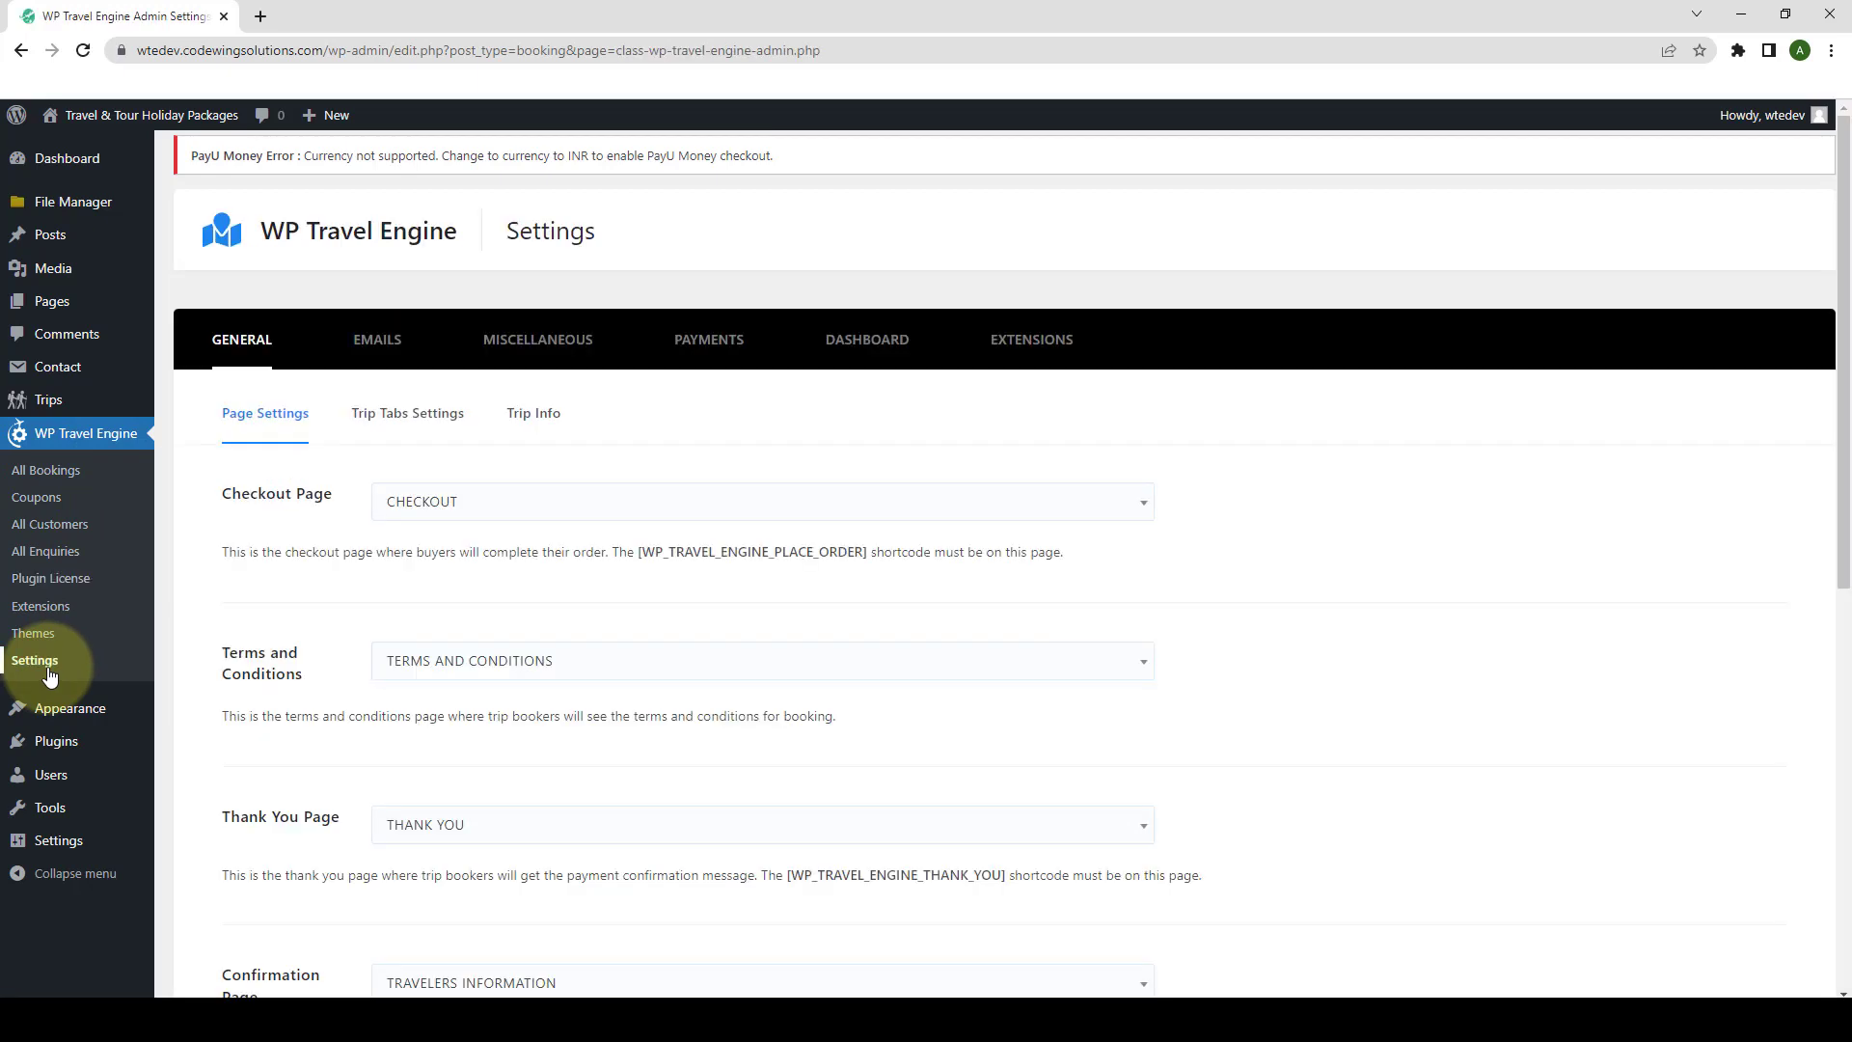
left_click(686, 357)
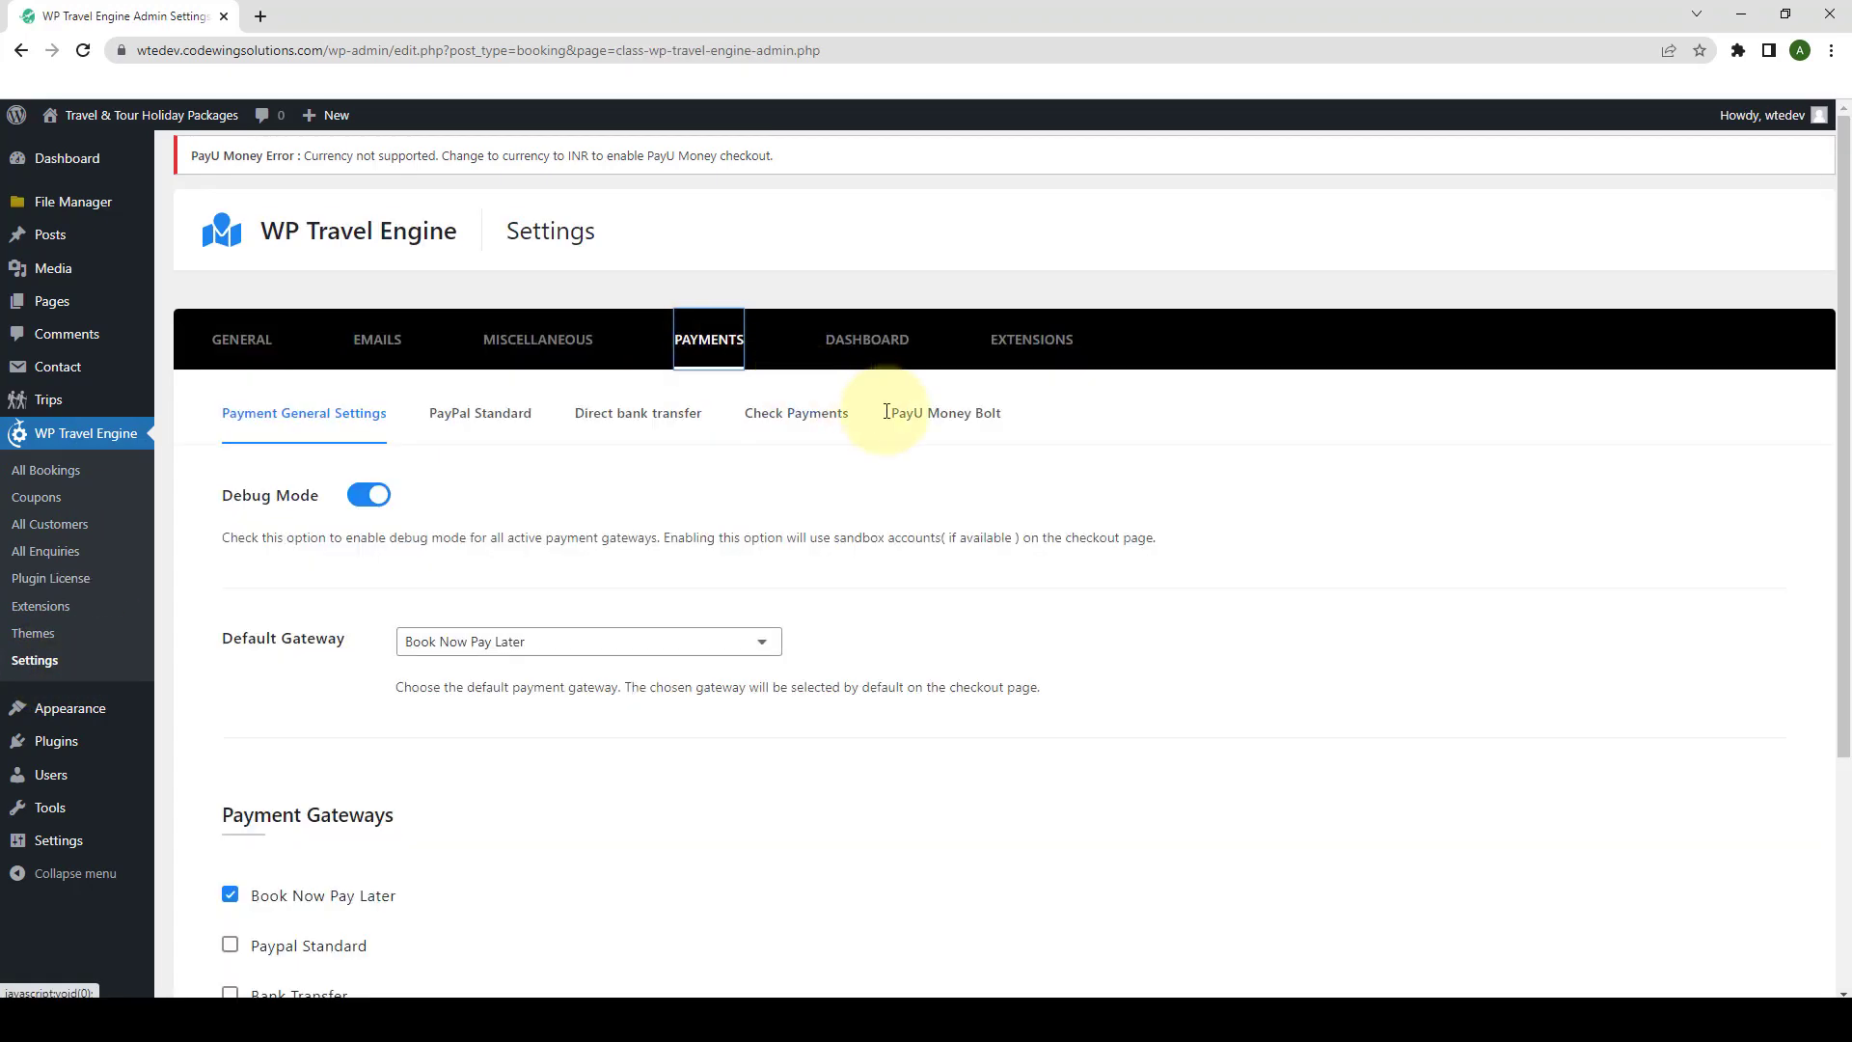
left_click(919, 426)
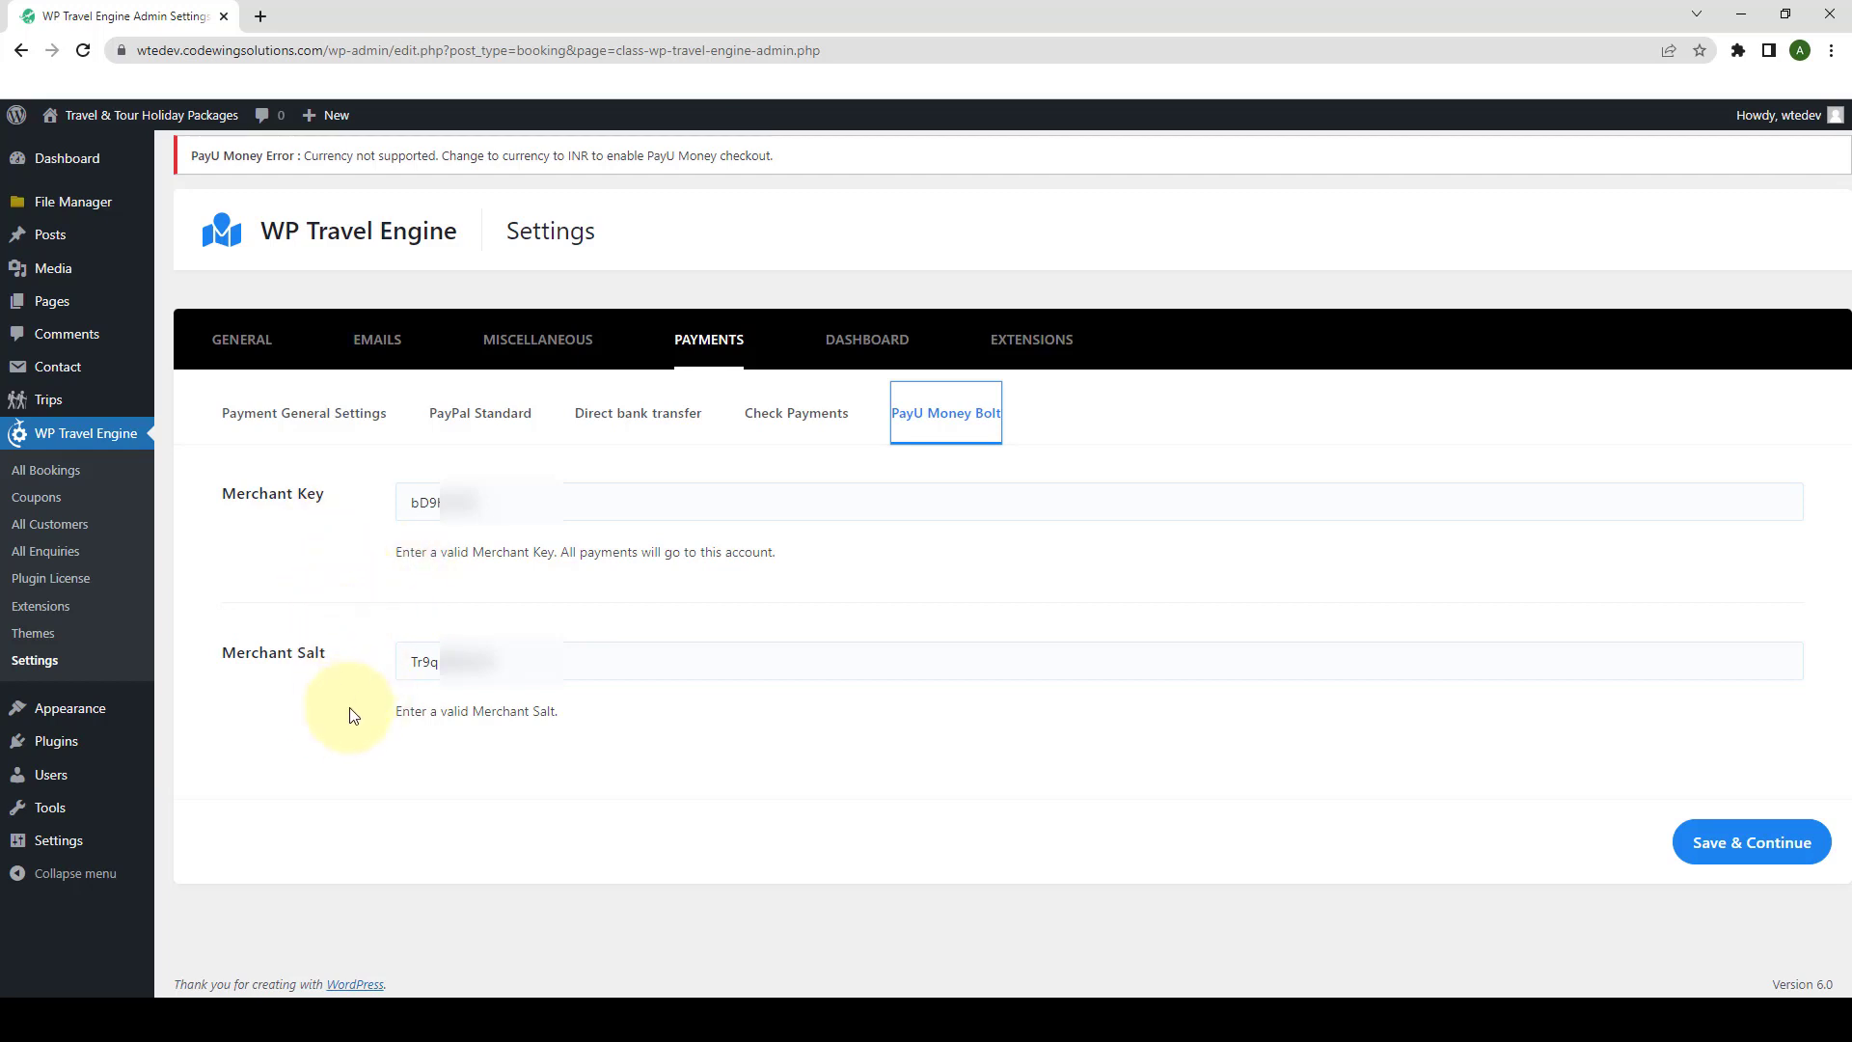
left_click(1792, 855)
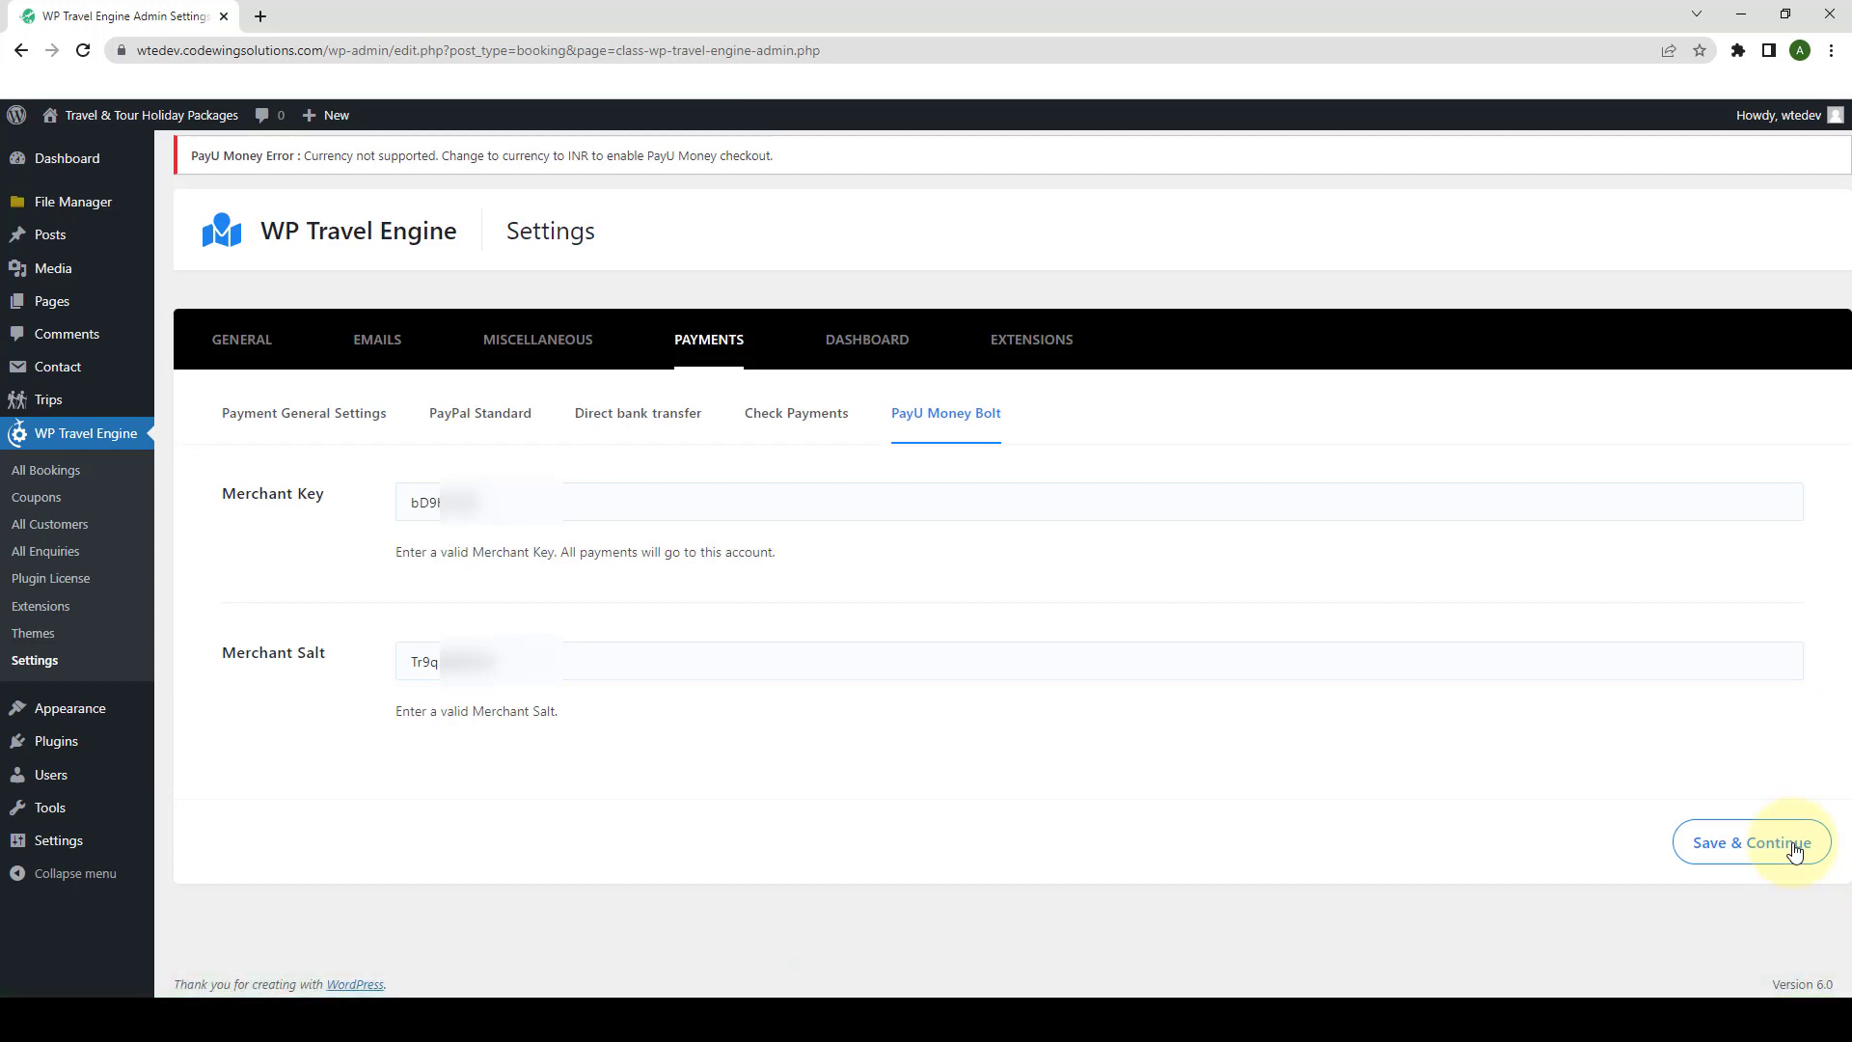
In Miscellaneous settings, search 'rupee' and set the Payment Currency to Indian rupee.
left_click(547, 355)
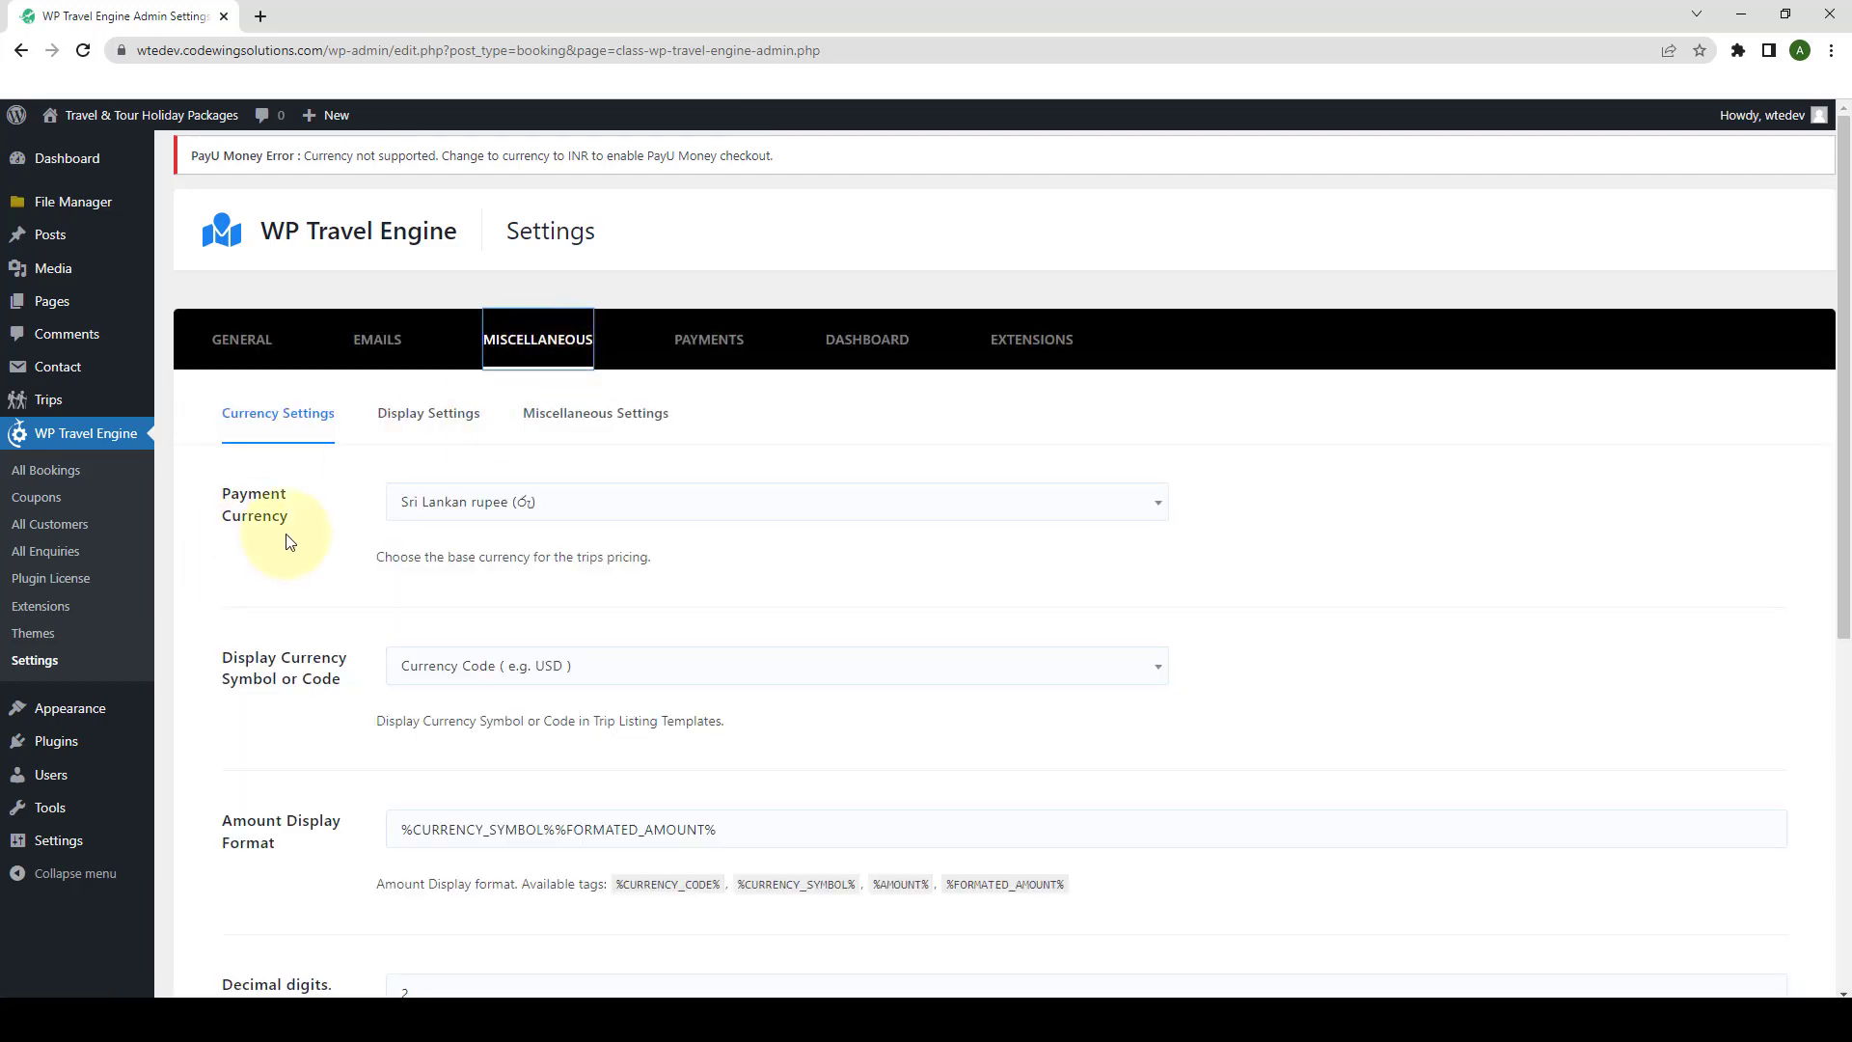
left_click(566, 511)
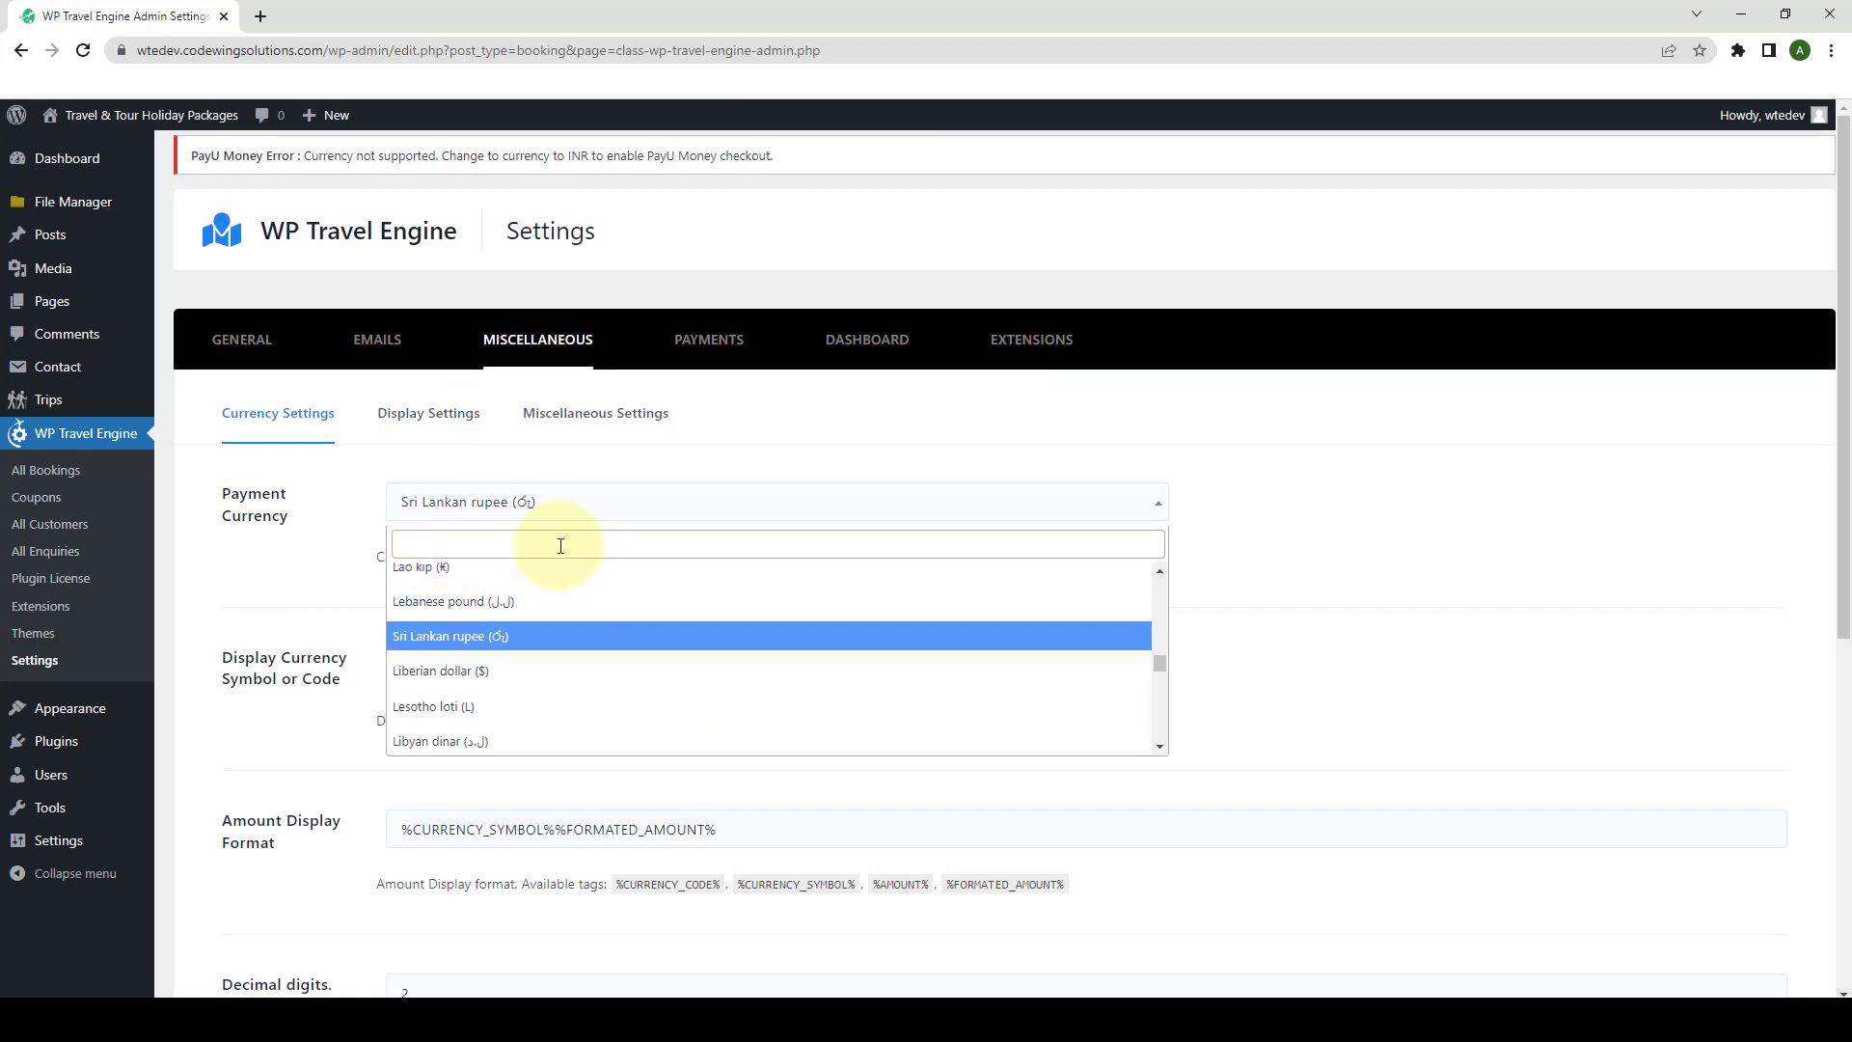
left_click(554, 545)
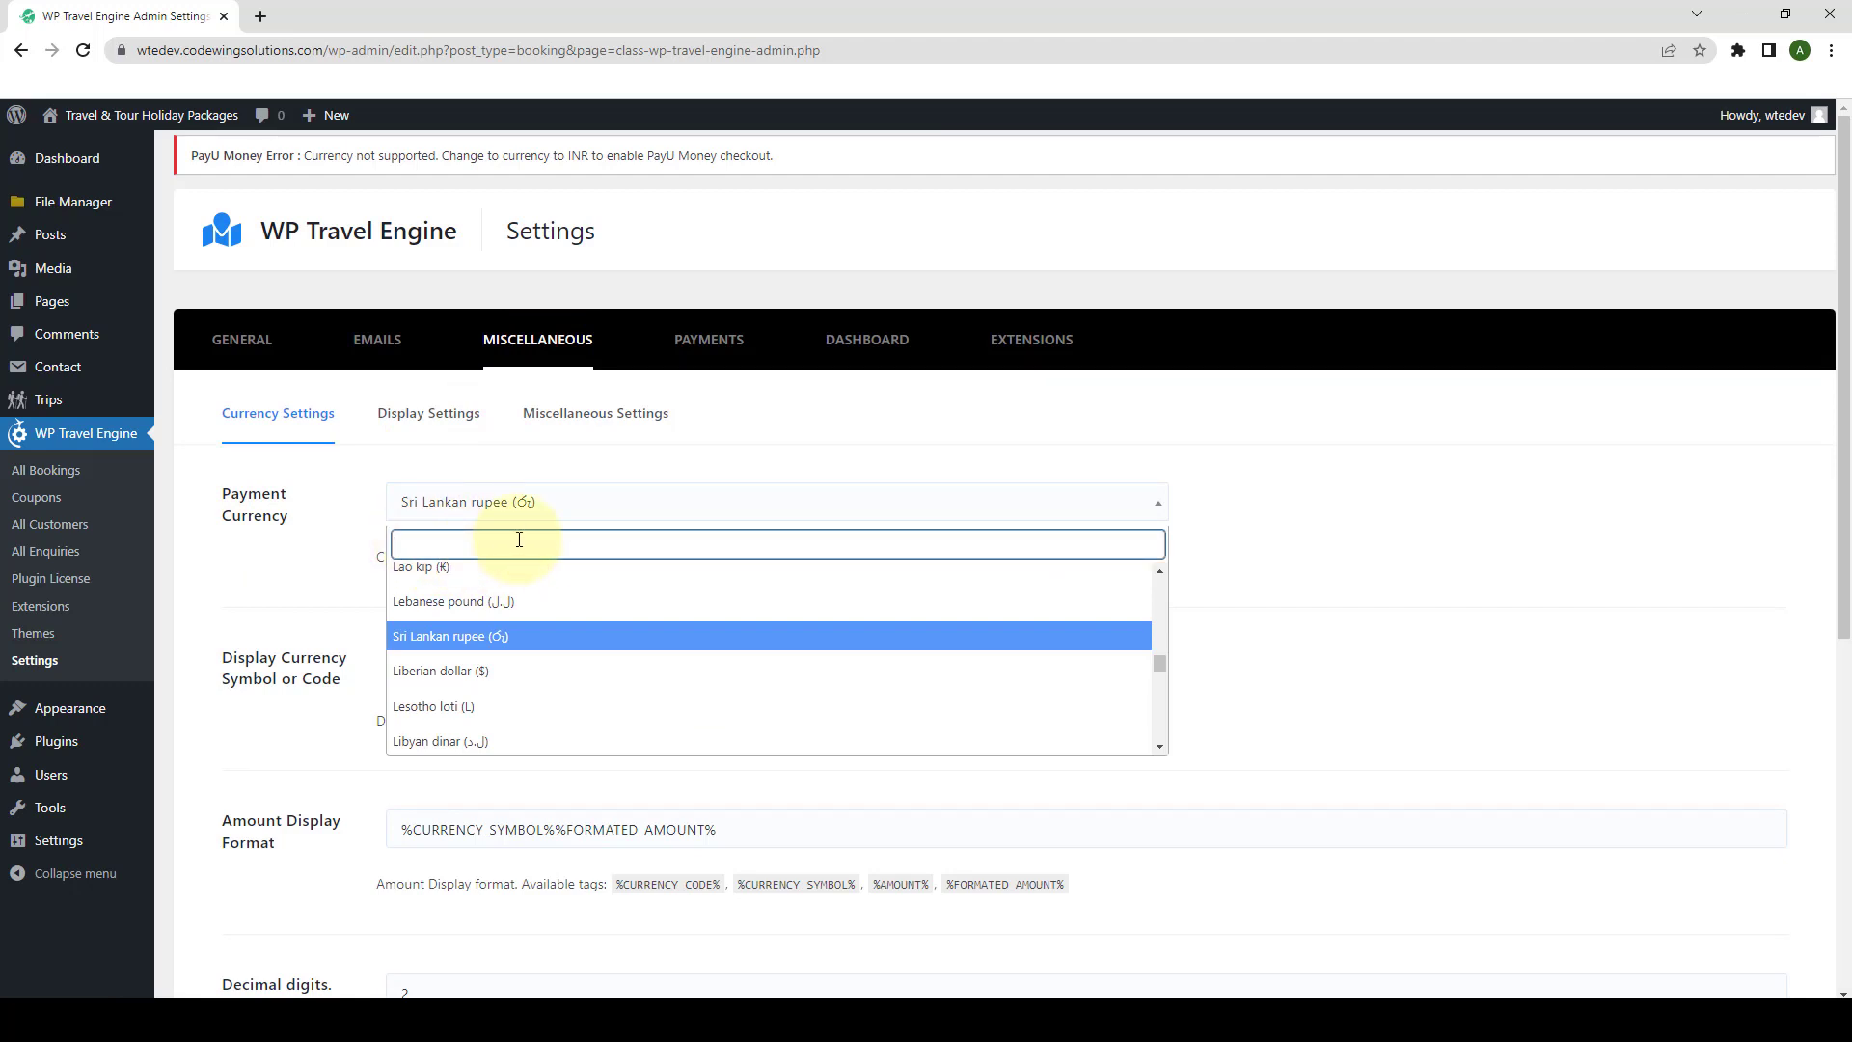
type("ru")
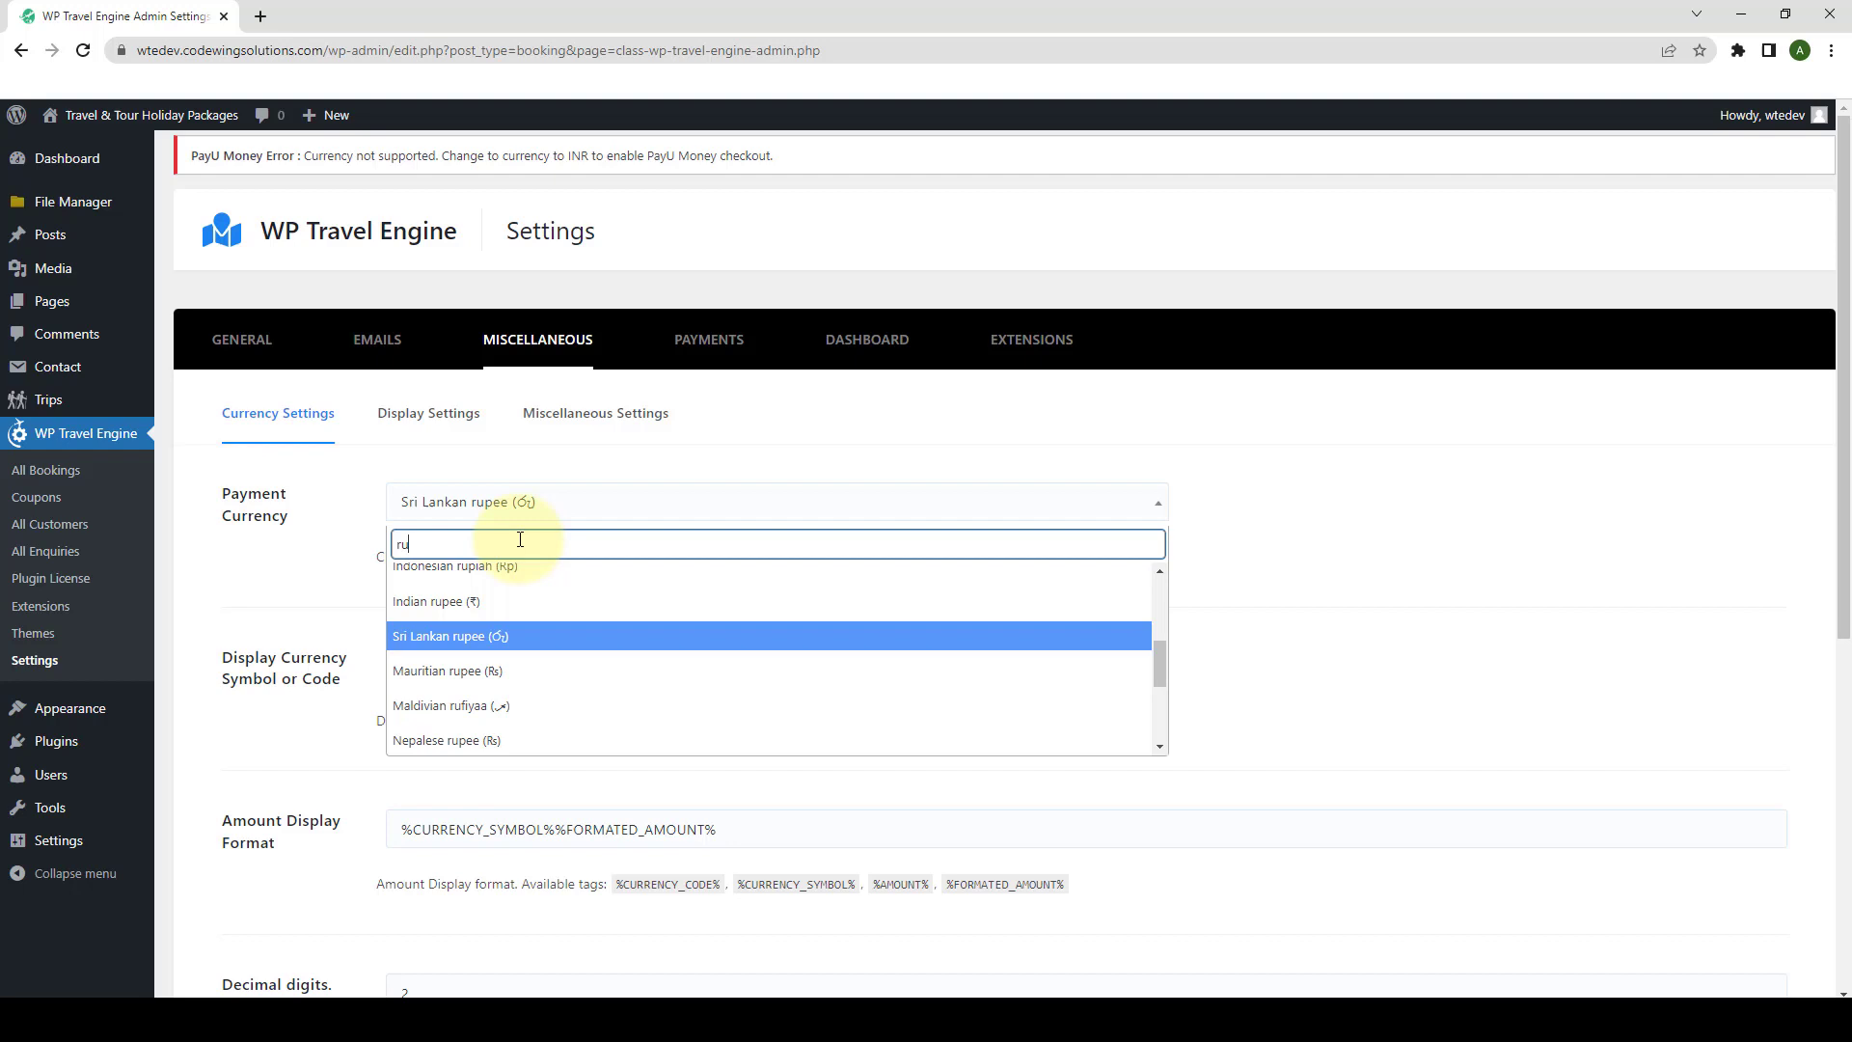
type("pee")
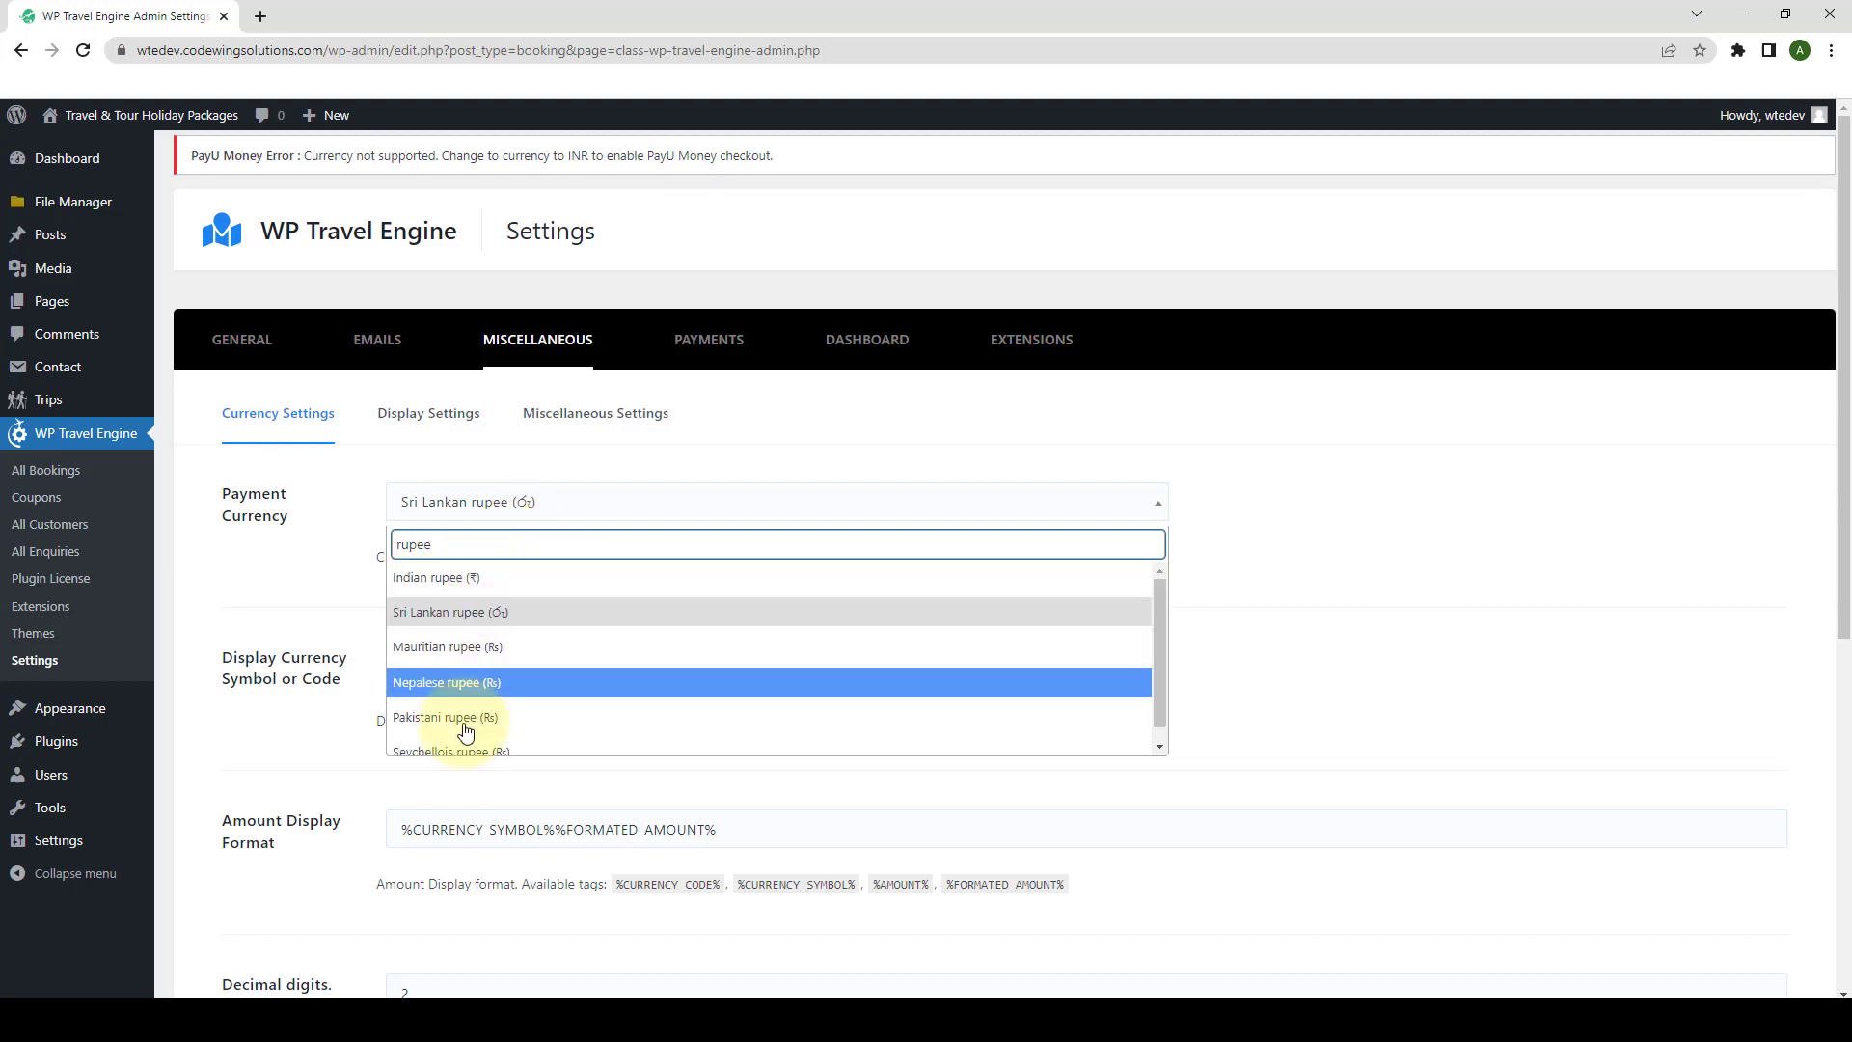
left_click(447, 579)
scroll(992, 724, "down", 6)
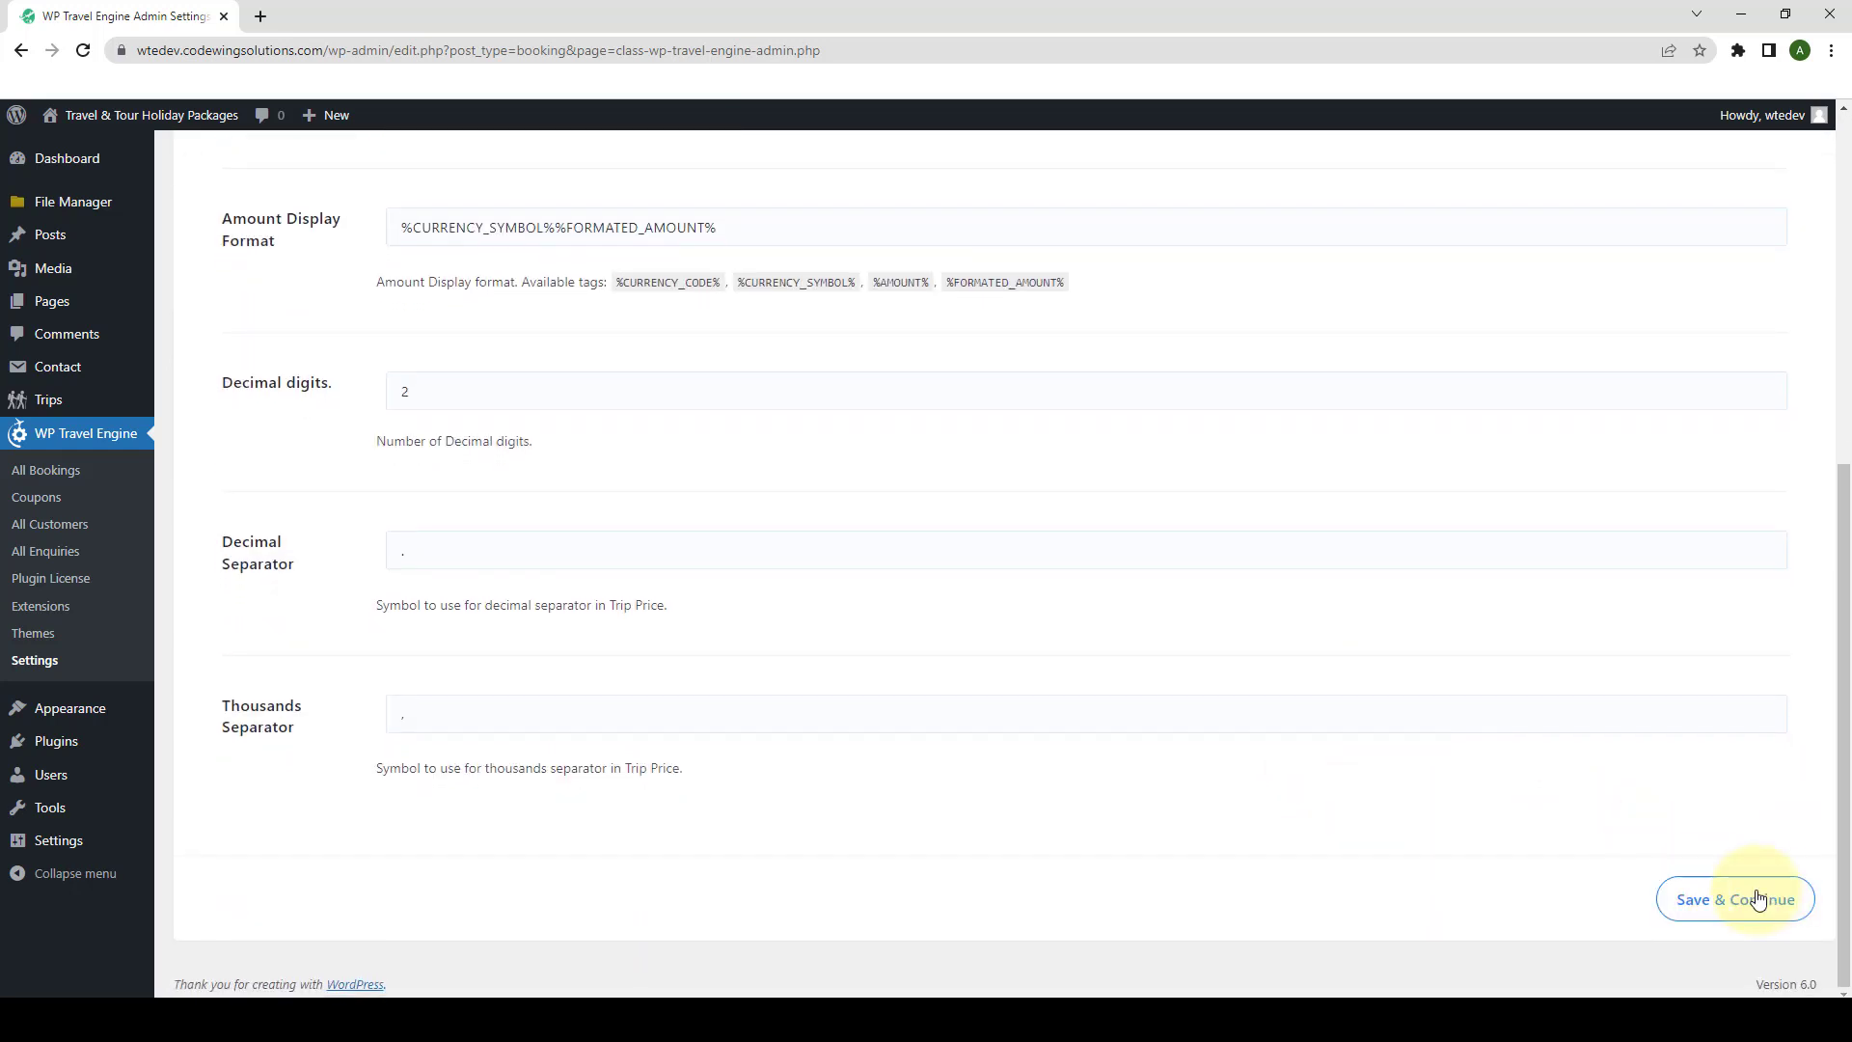
Save the Indian rupee currency and bring up the Payment Gateways list in Payment General Settings.
left_click(1775, 898)
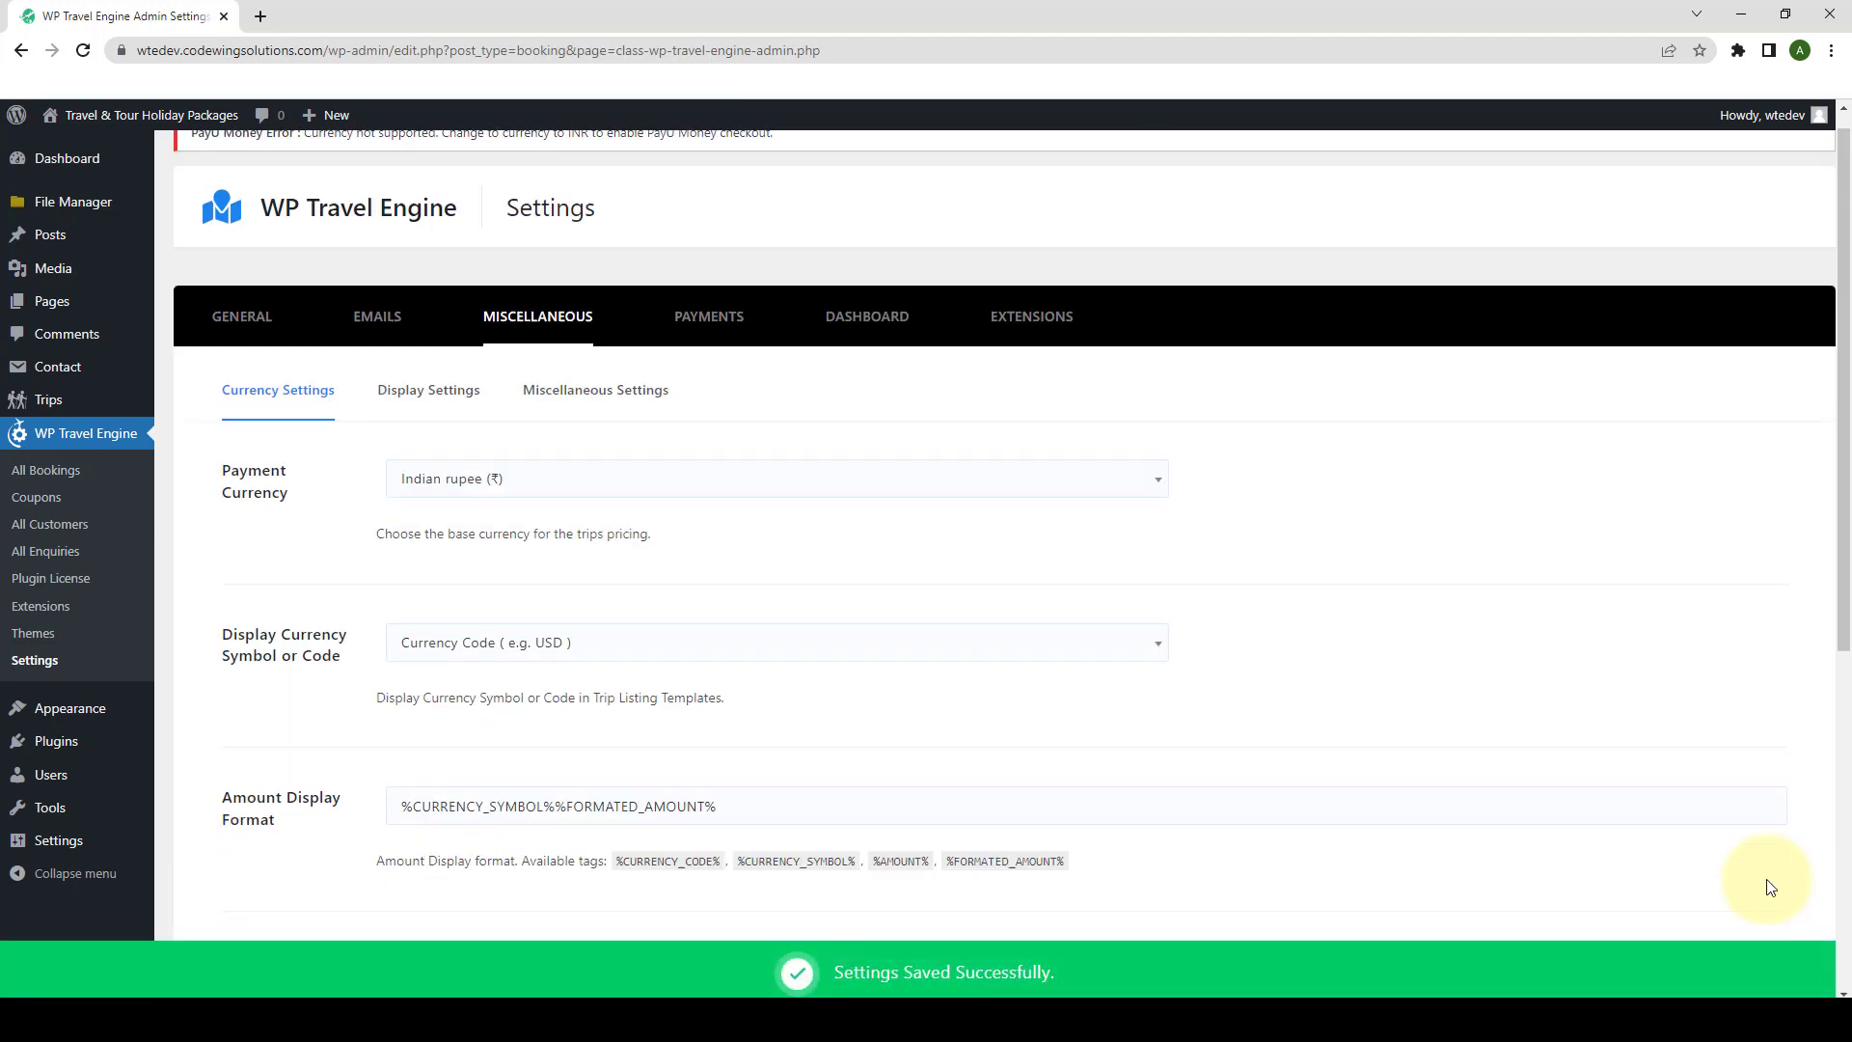
left_click(736, 321)
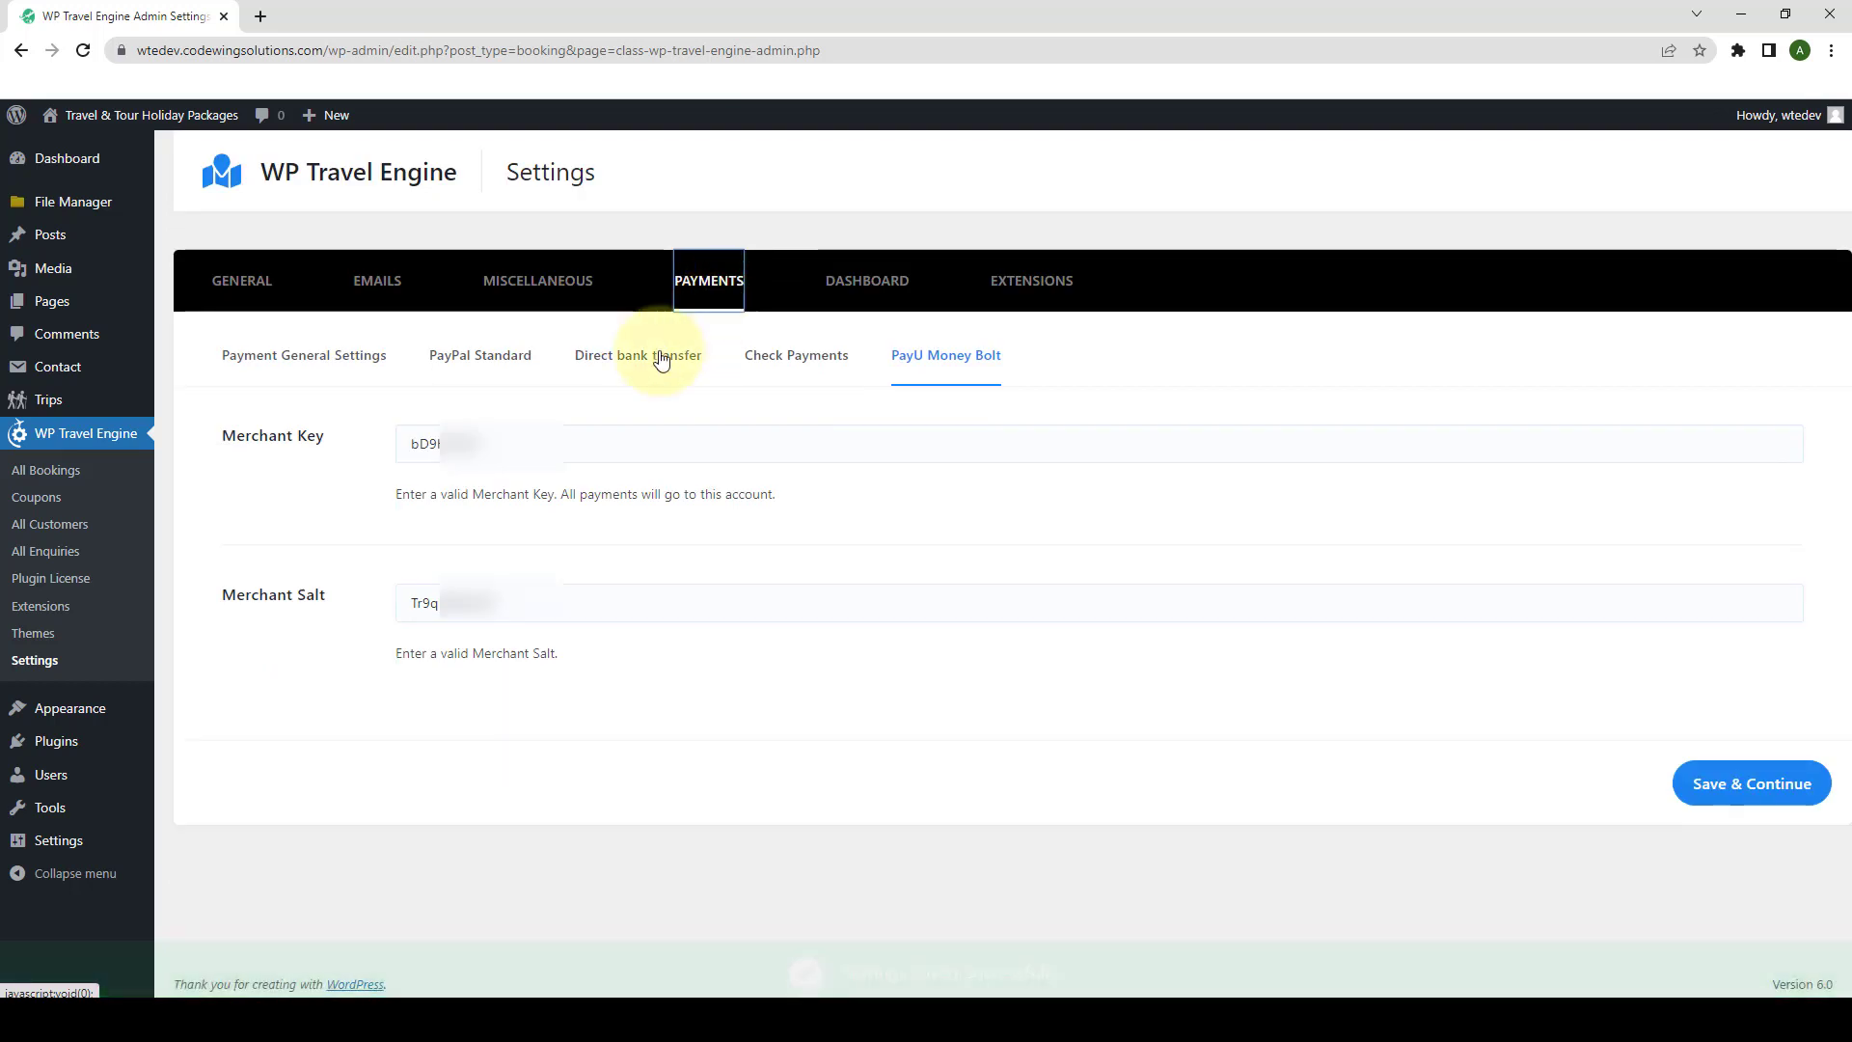
left_click(343, 375)
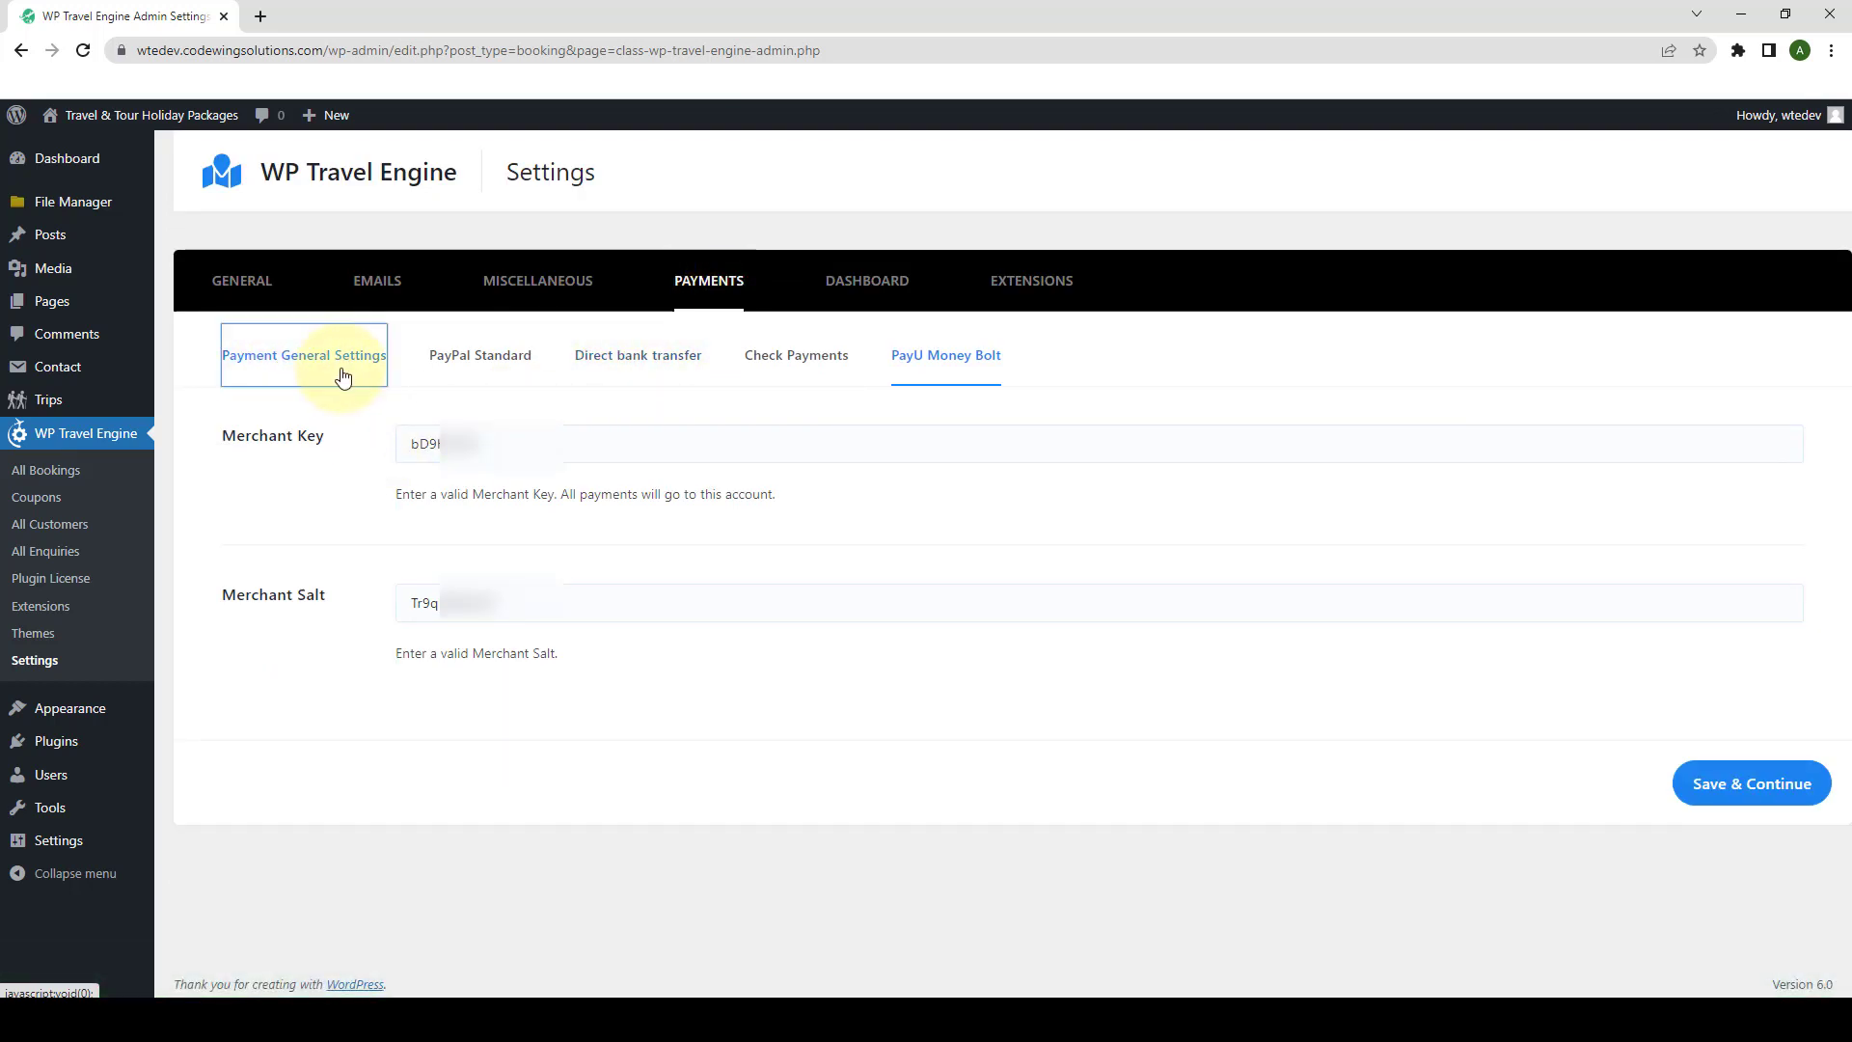
scroll(364, 502, "down", 3)
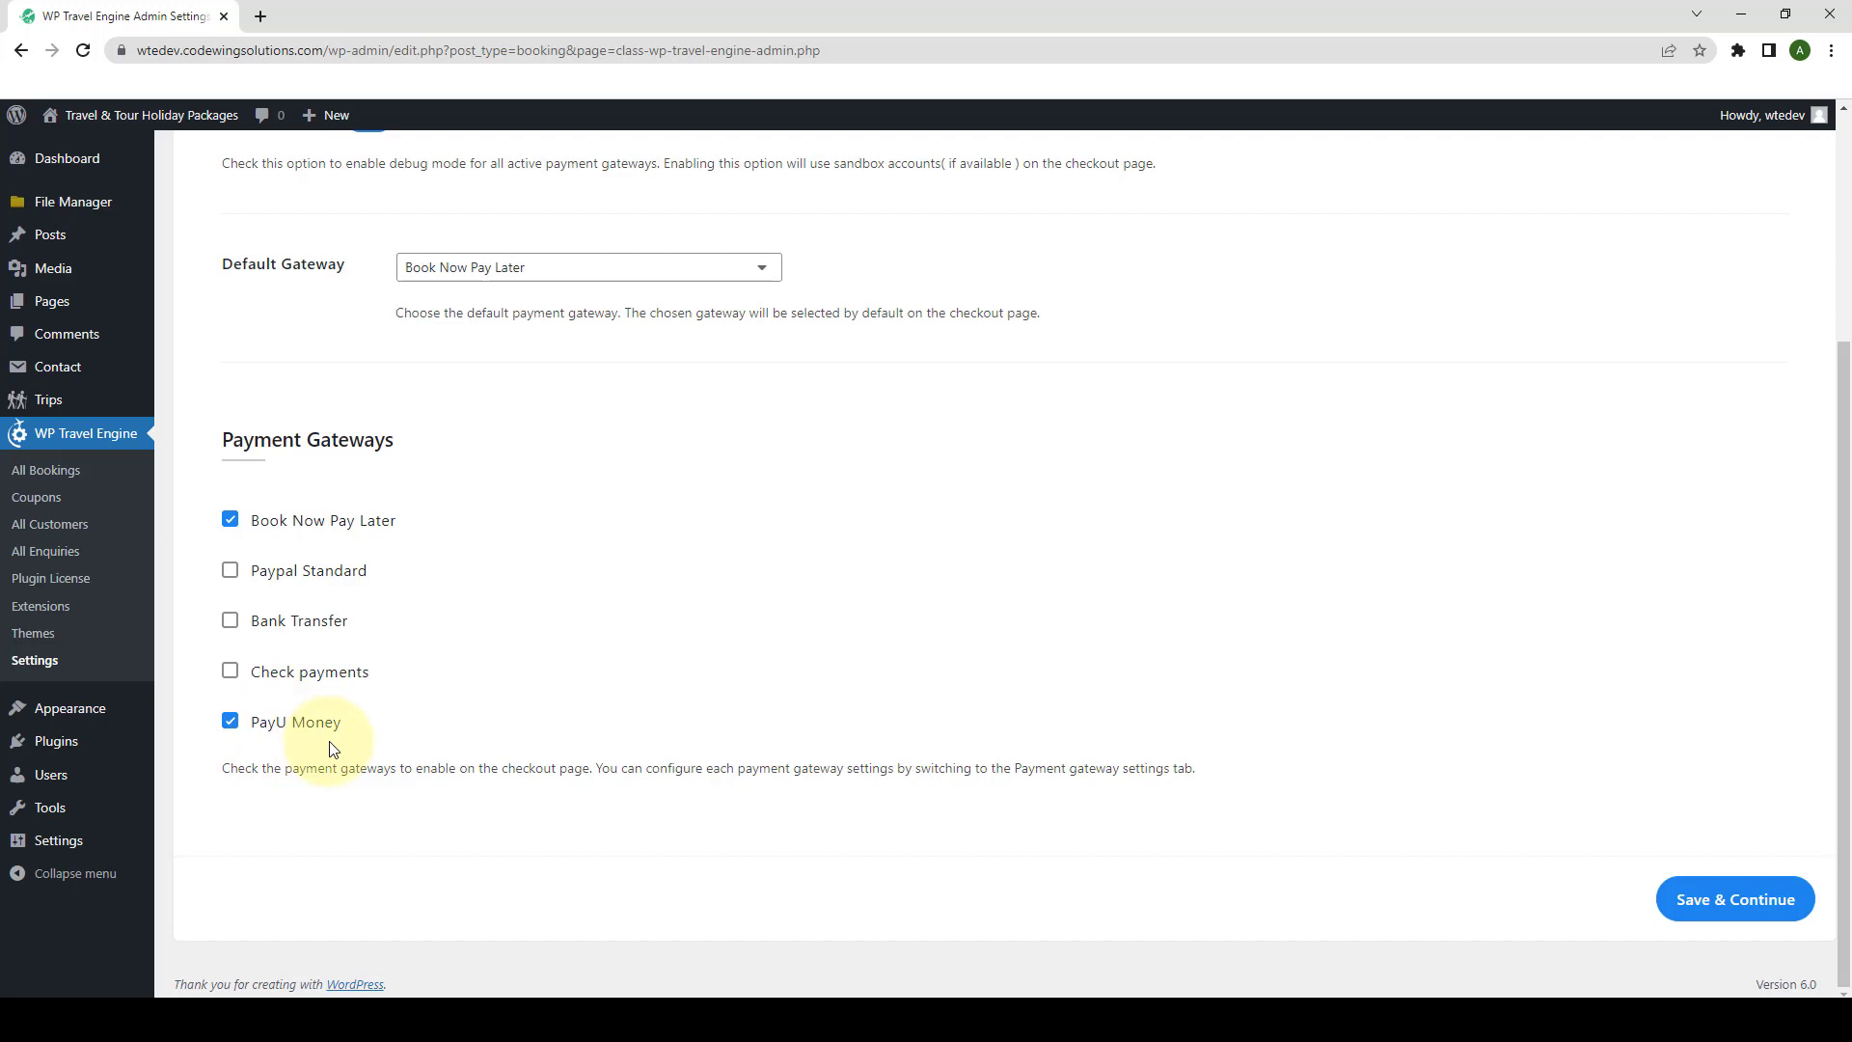
Leave Book Now Pay Later as the default gateway and save the payment settings with PayU Money enabled.
left_click(656, 270)
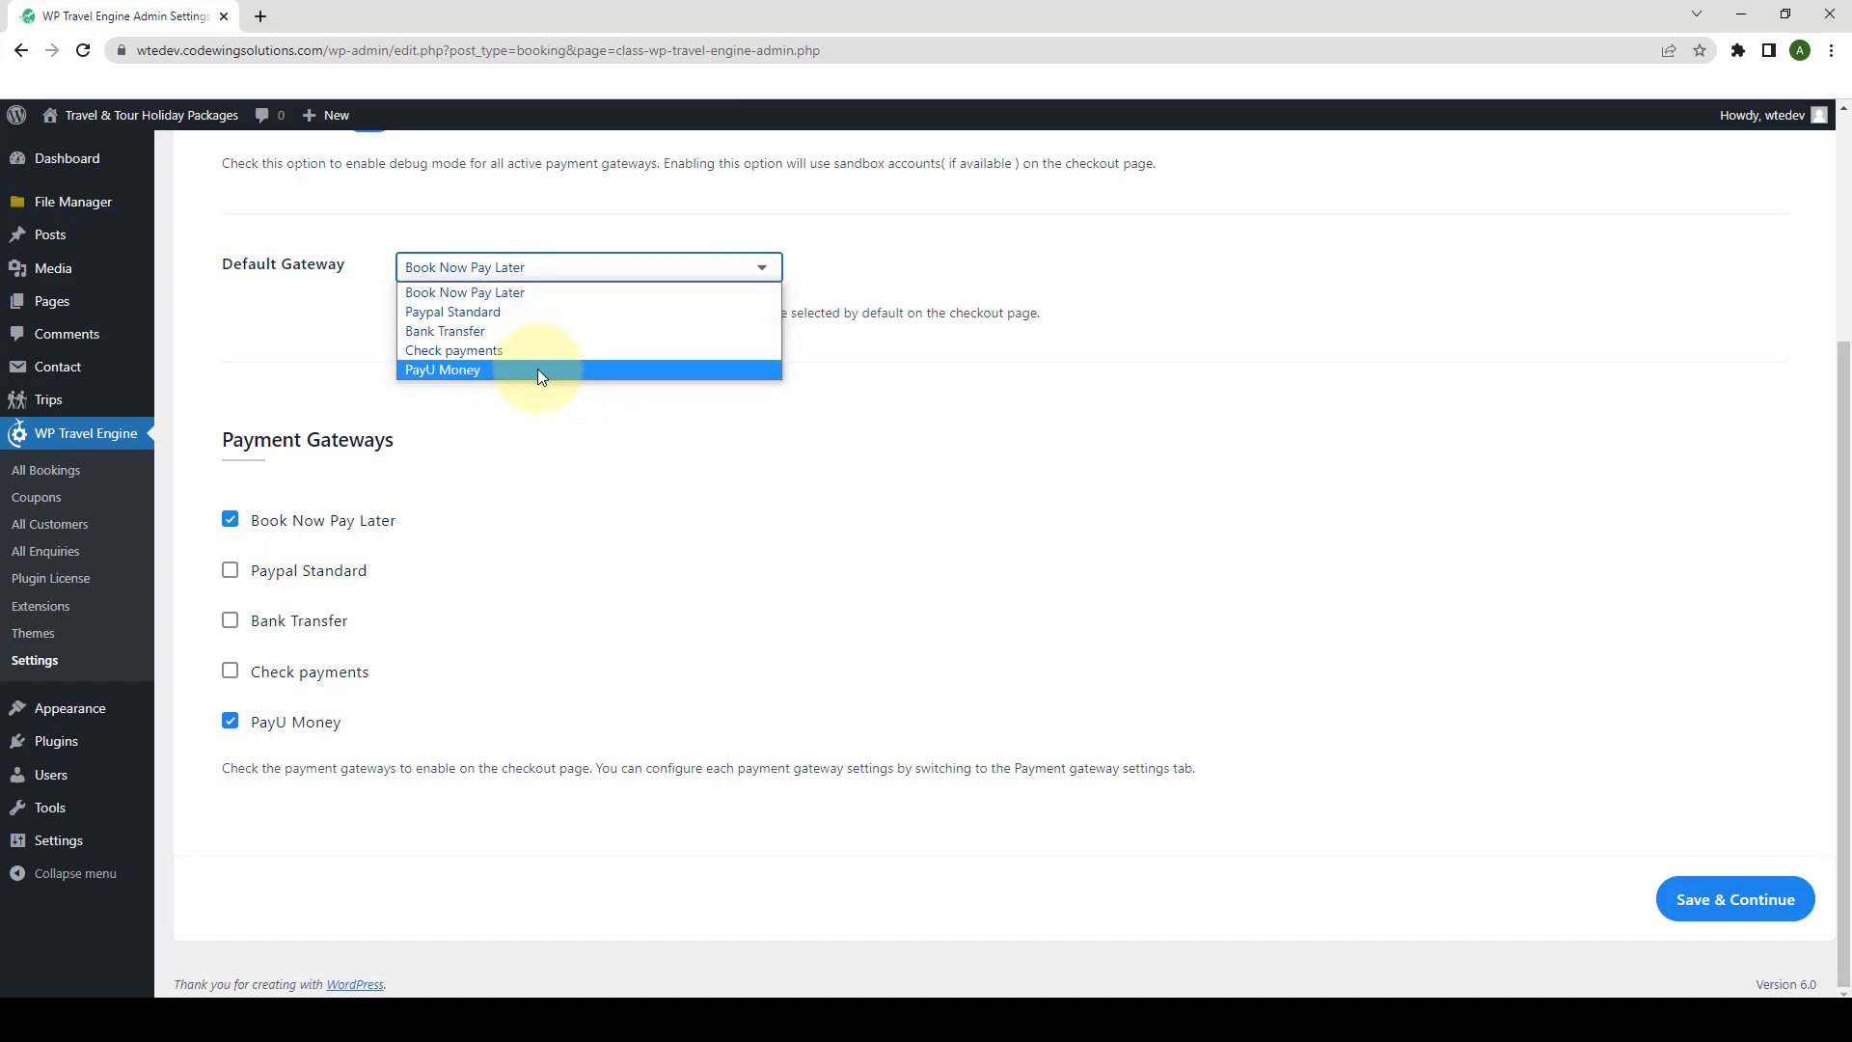
key("Escape")
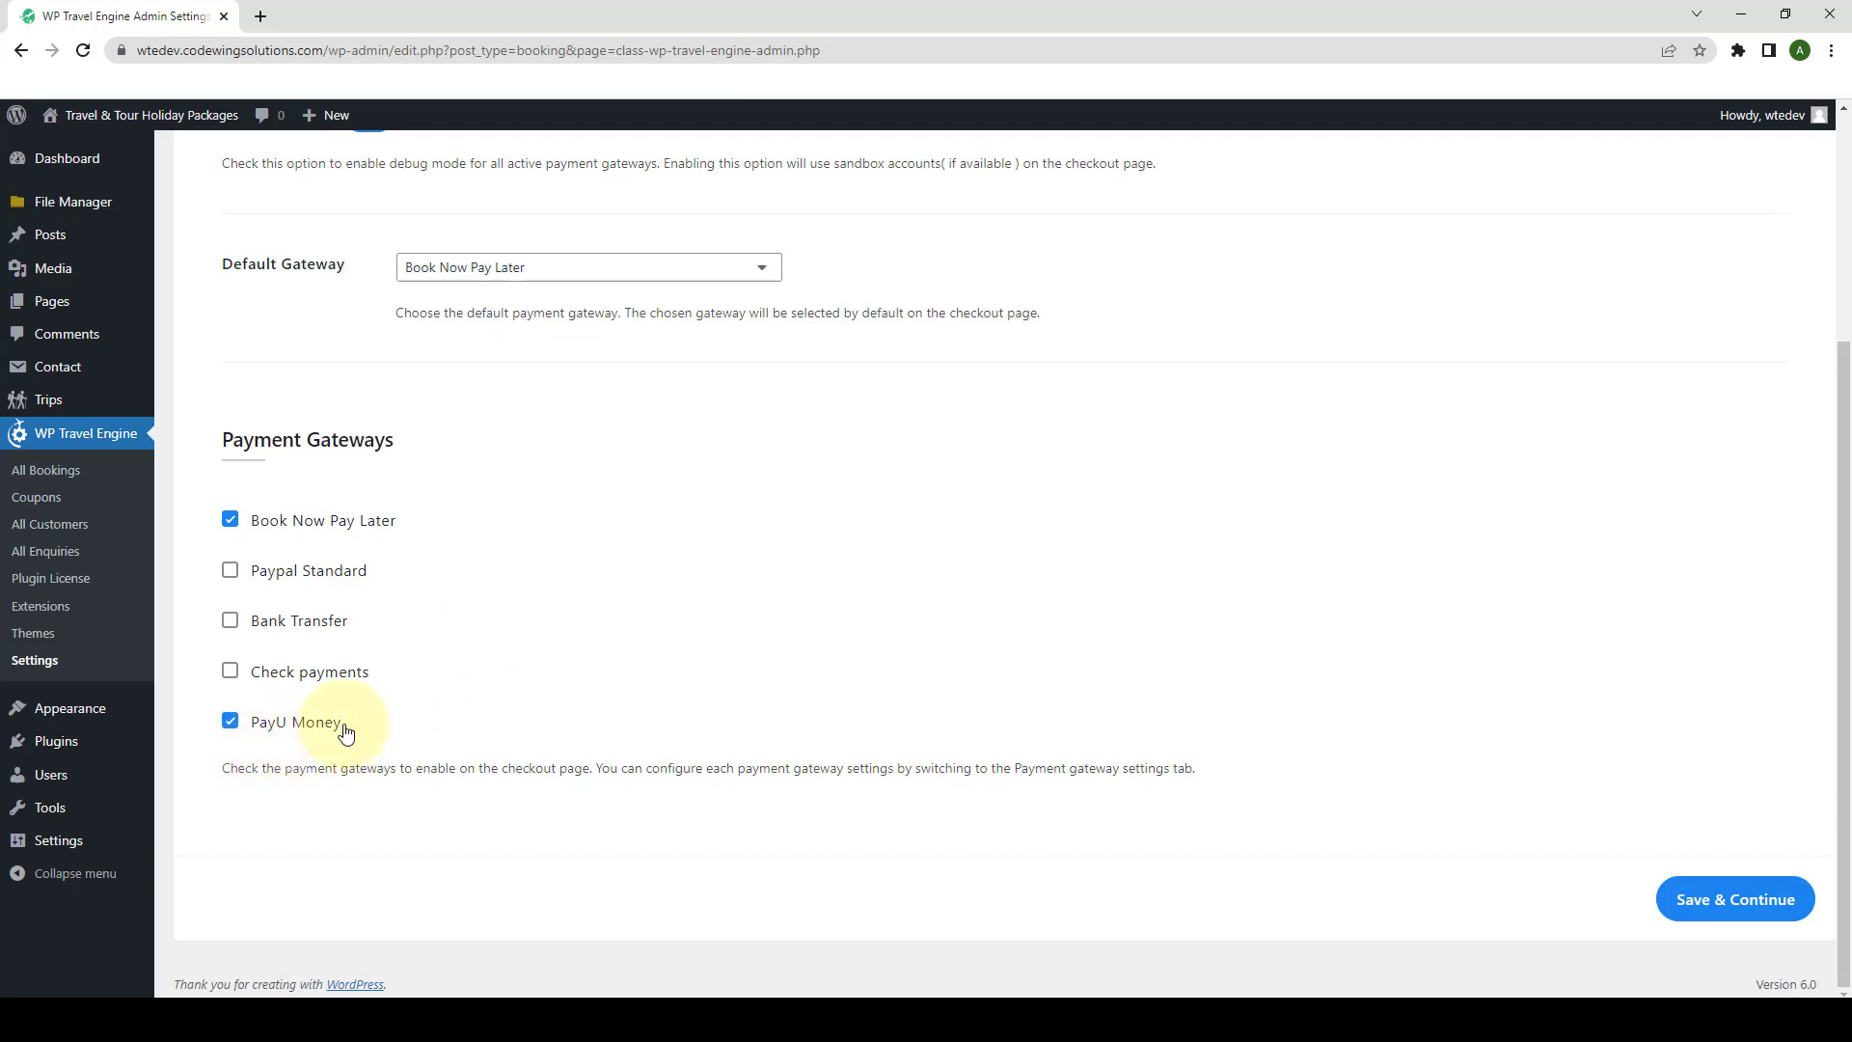
scroll(346, 719, "up", 4)
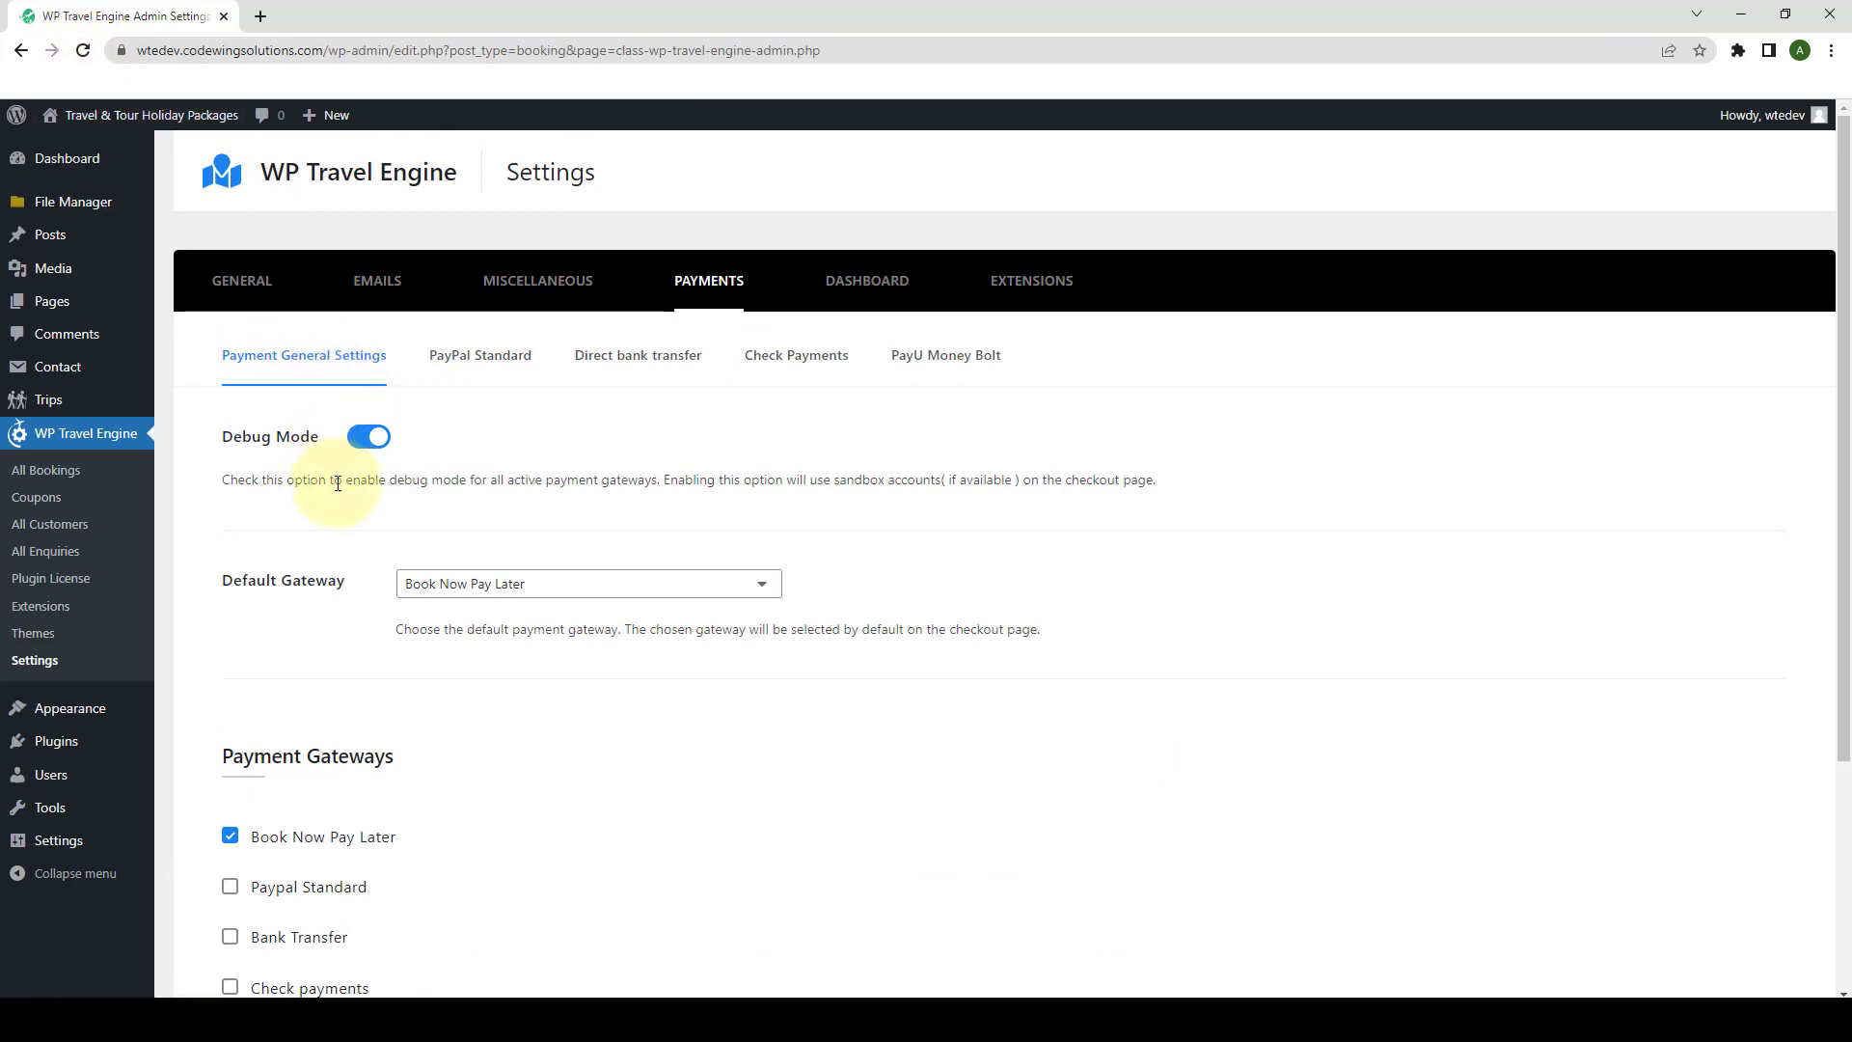
scroll(347, 521, "down", 2)
scroll(353, 579, "down", 1)
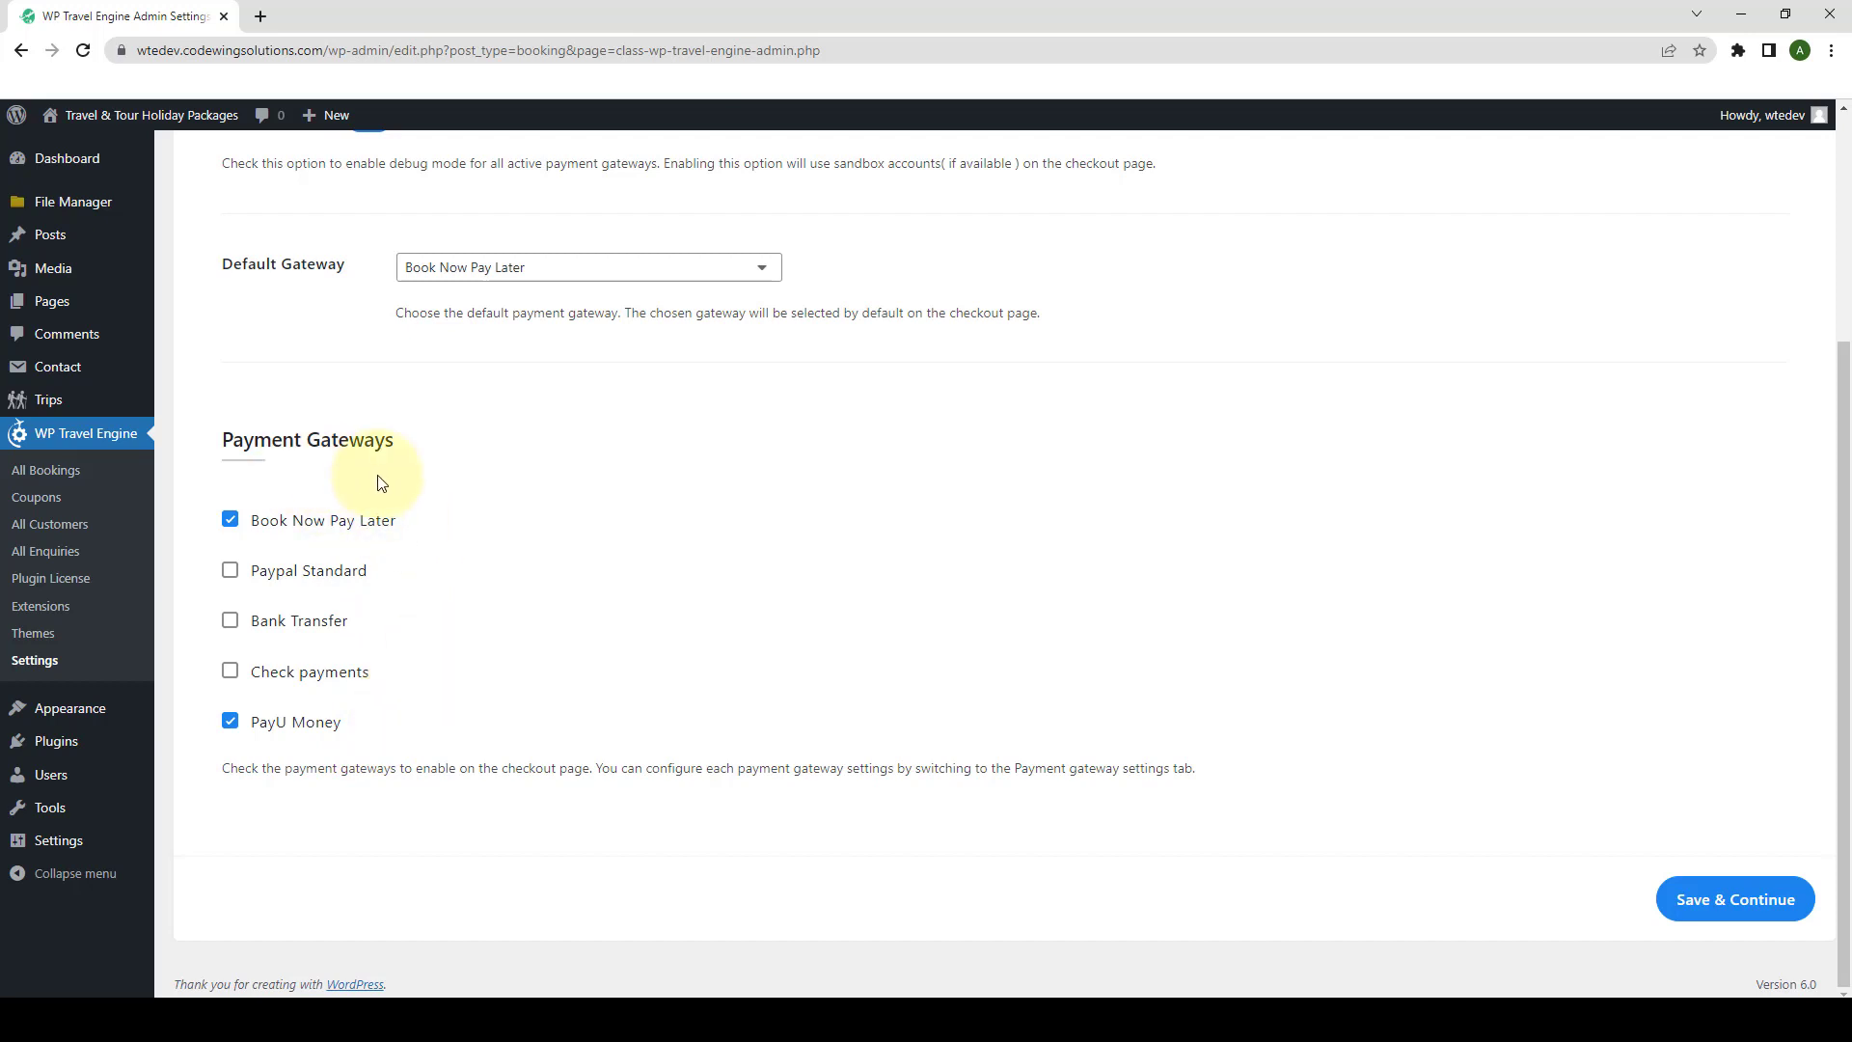
left_click(1749, 907)
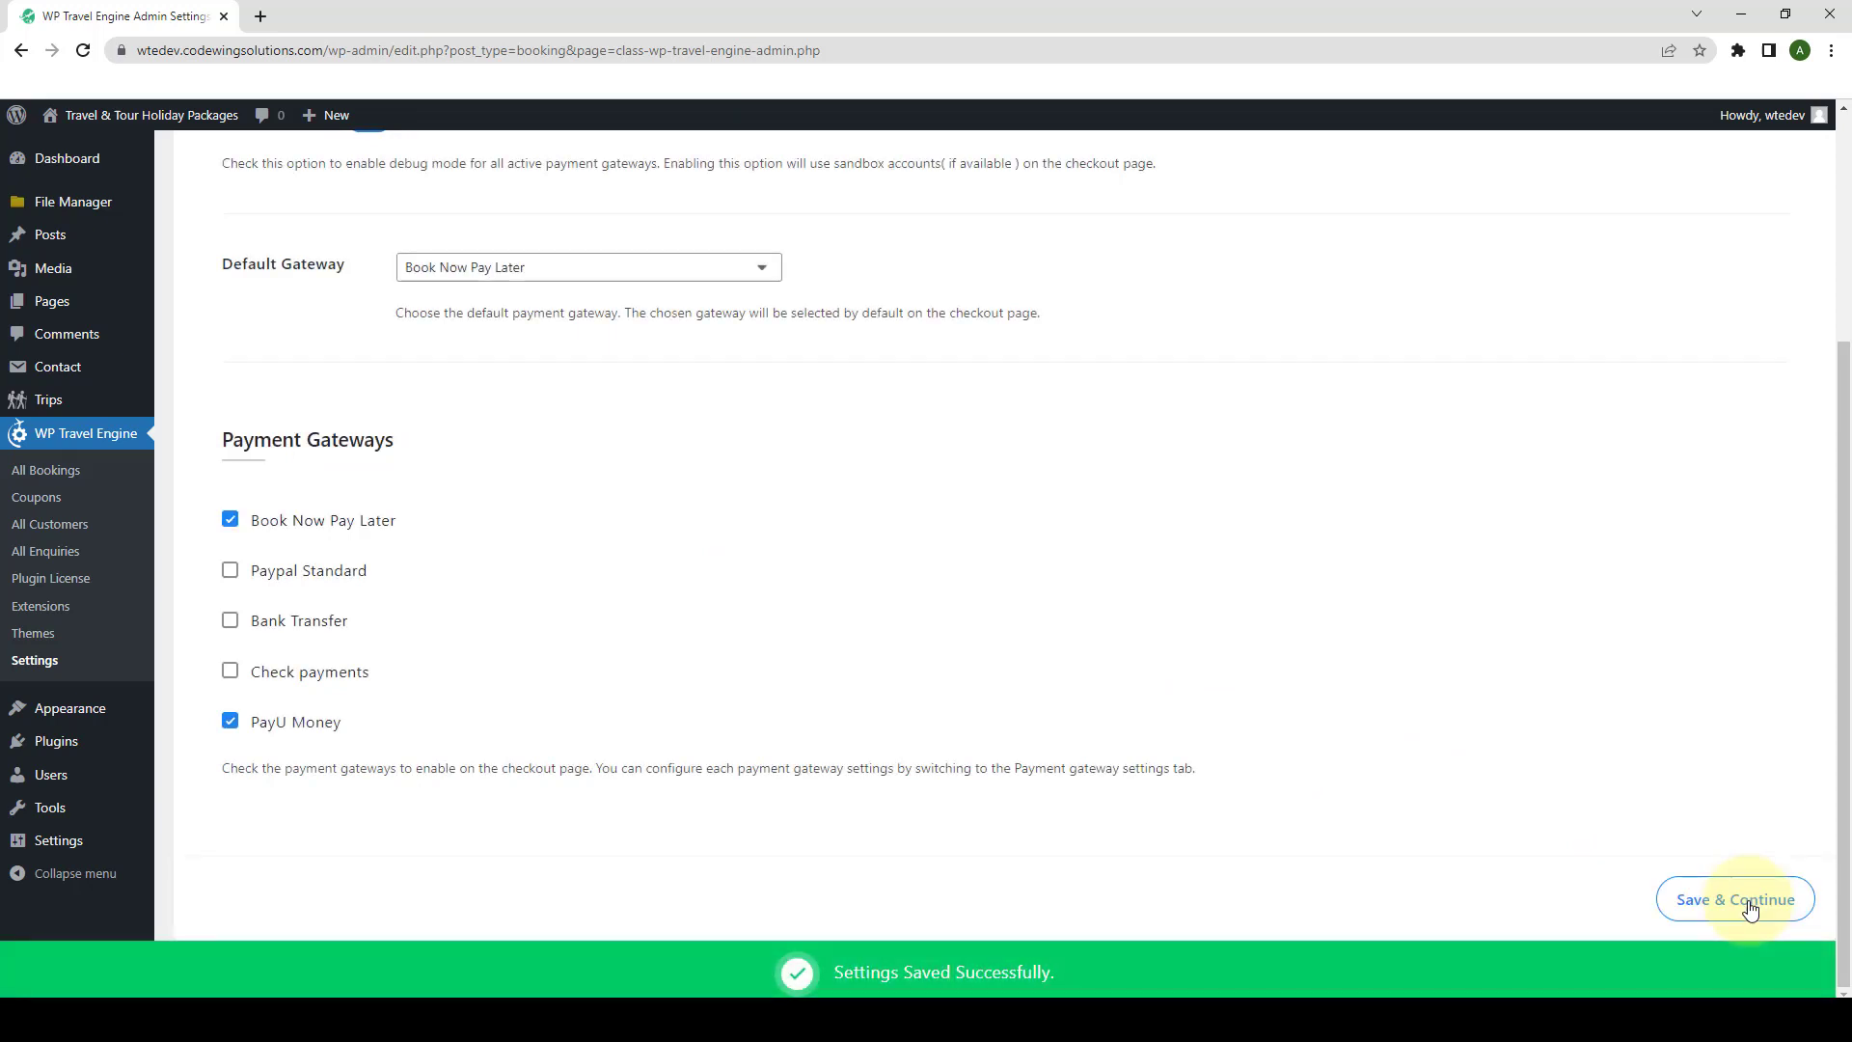
Open the live site in a new tab and go to the Annapurna Base Camp Trek trip page.
mouse_move(83, 154)
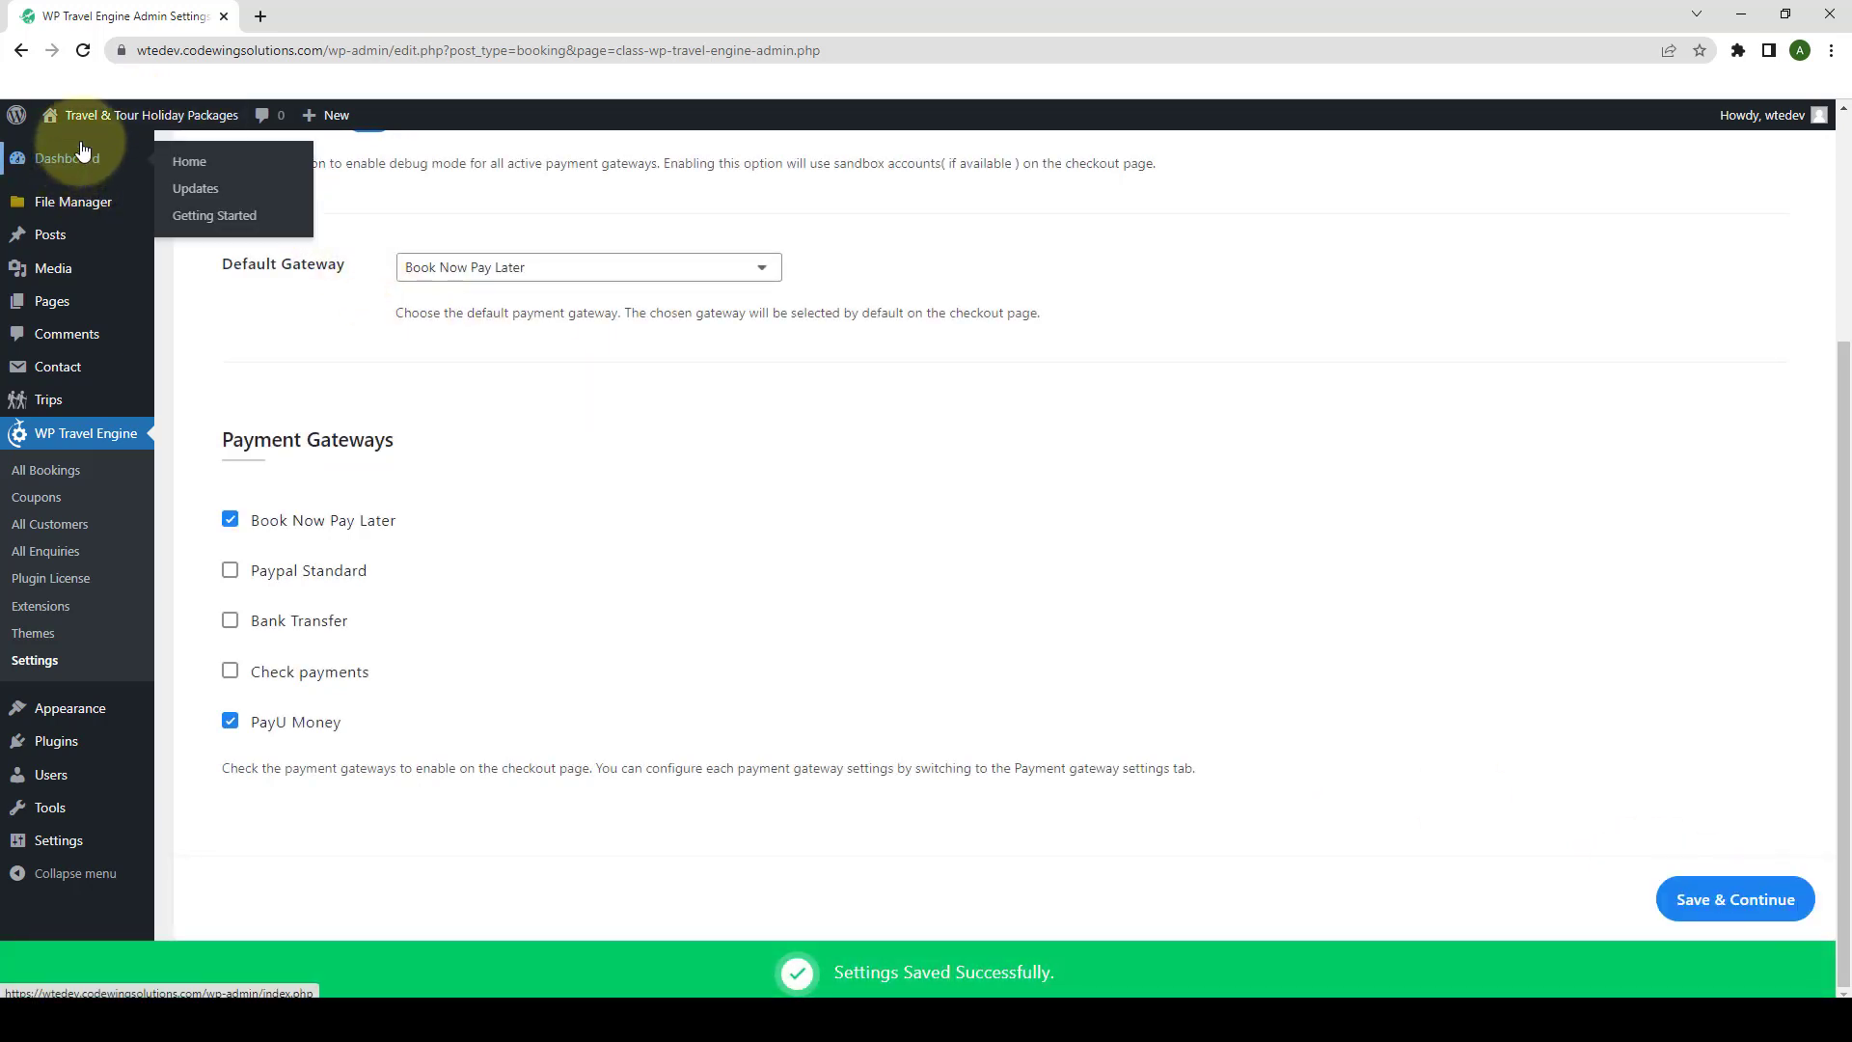
middle_click(83, 151)
left_click(311, 13)
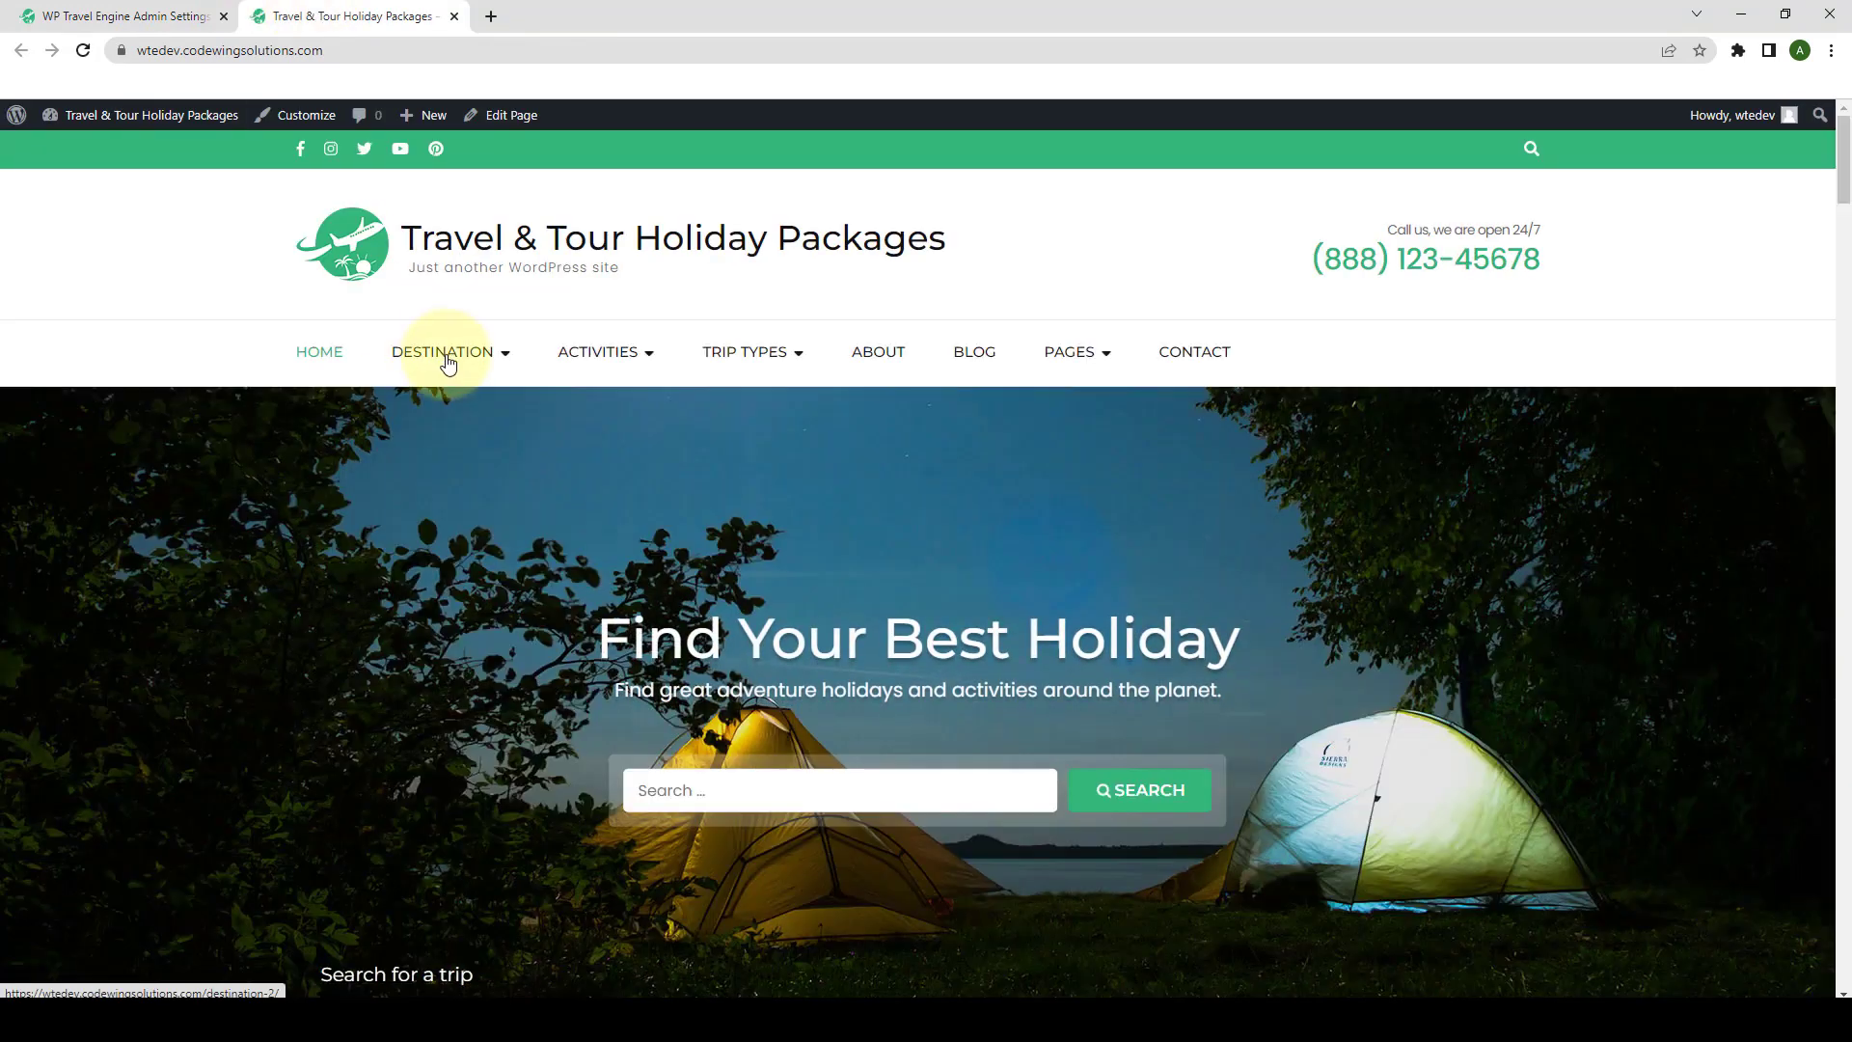
mouse_move(470, 395)
mouse_move(540, 413)
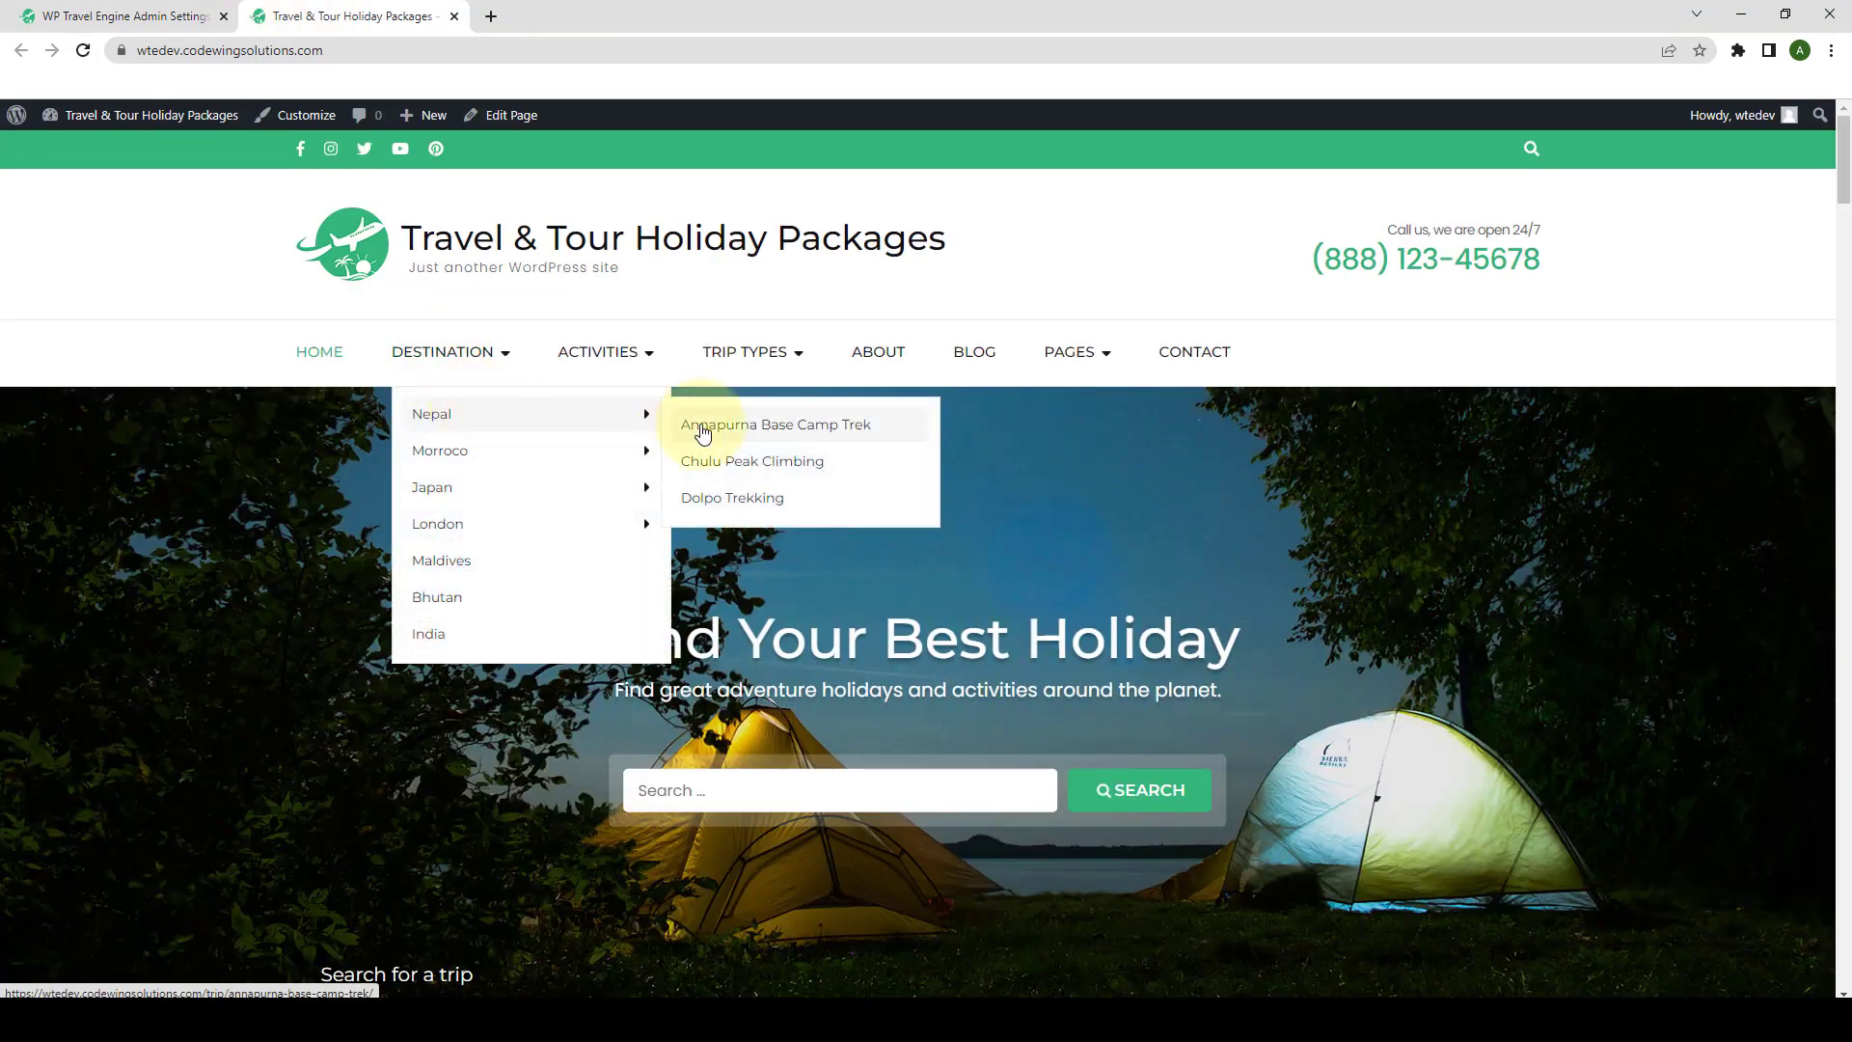
left_click(768, 425)
scroll(1158, 415, "down", 1)
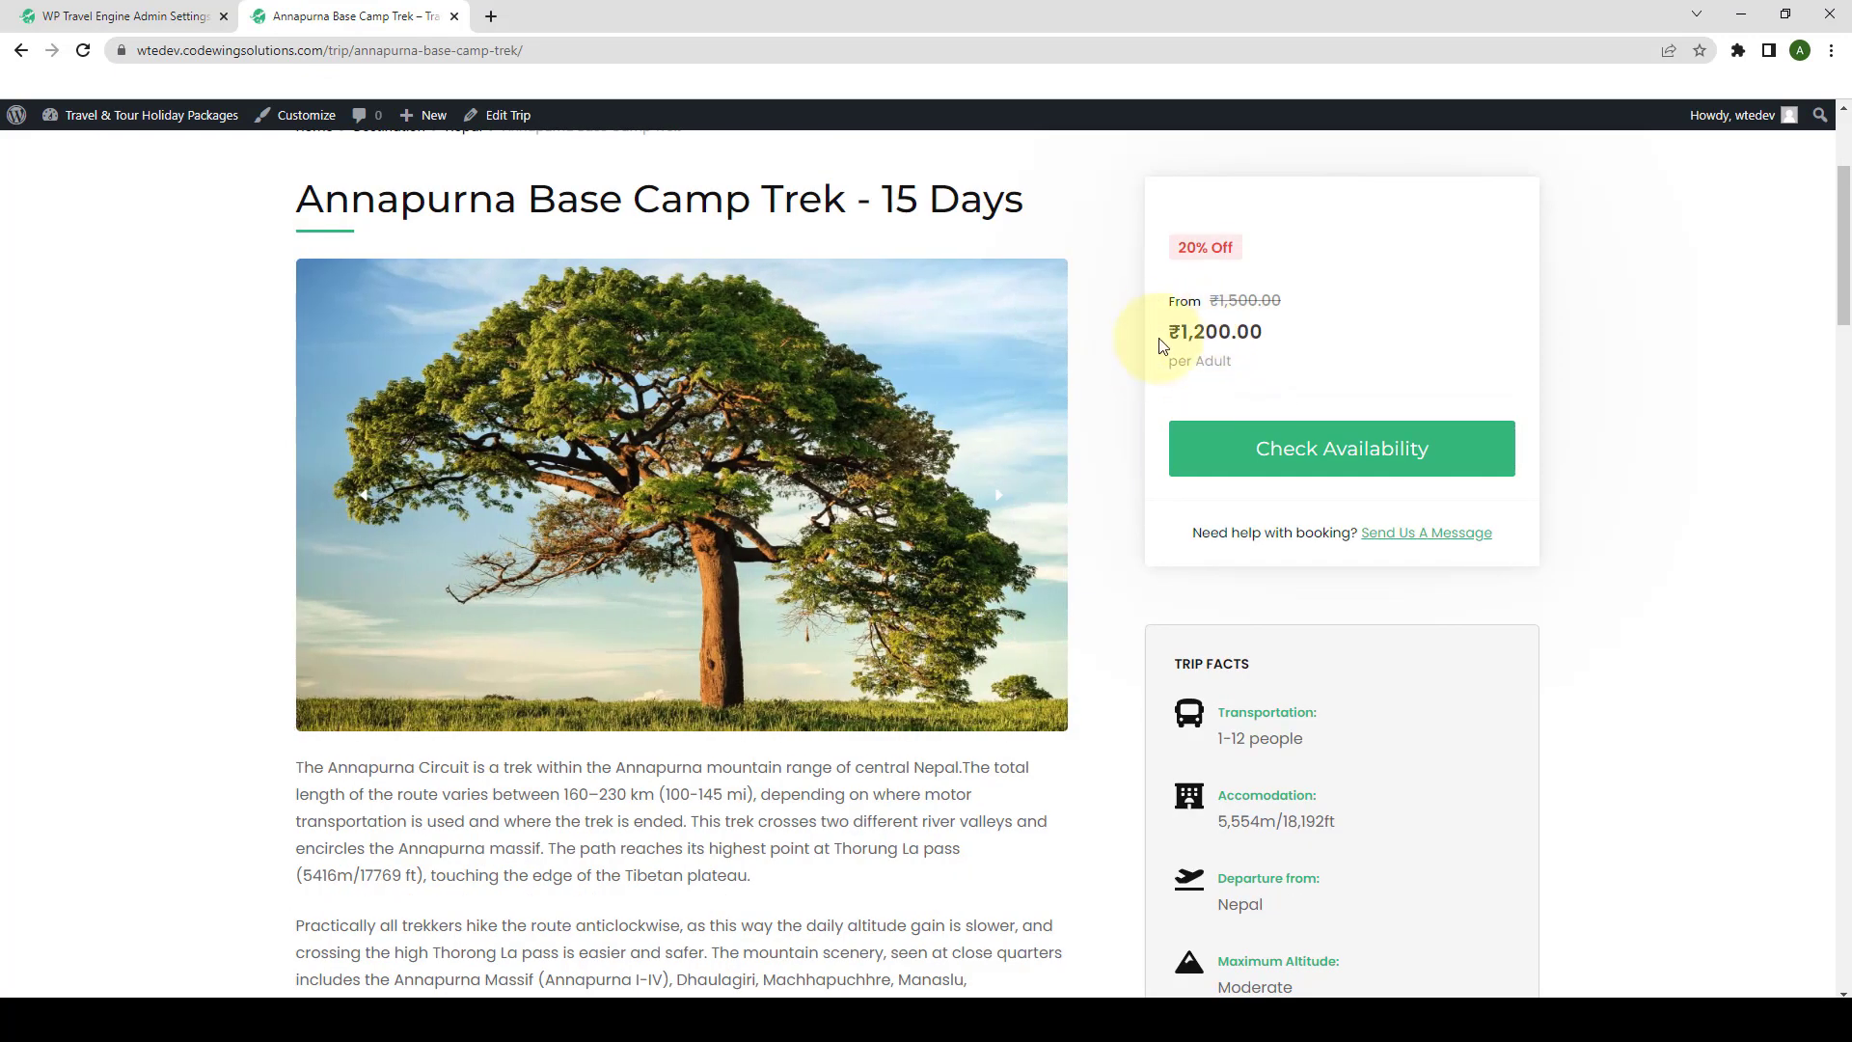
Book the trip starting June 24 and add an adult traveller.
left_click(1378, 453)
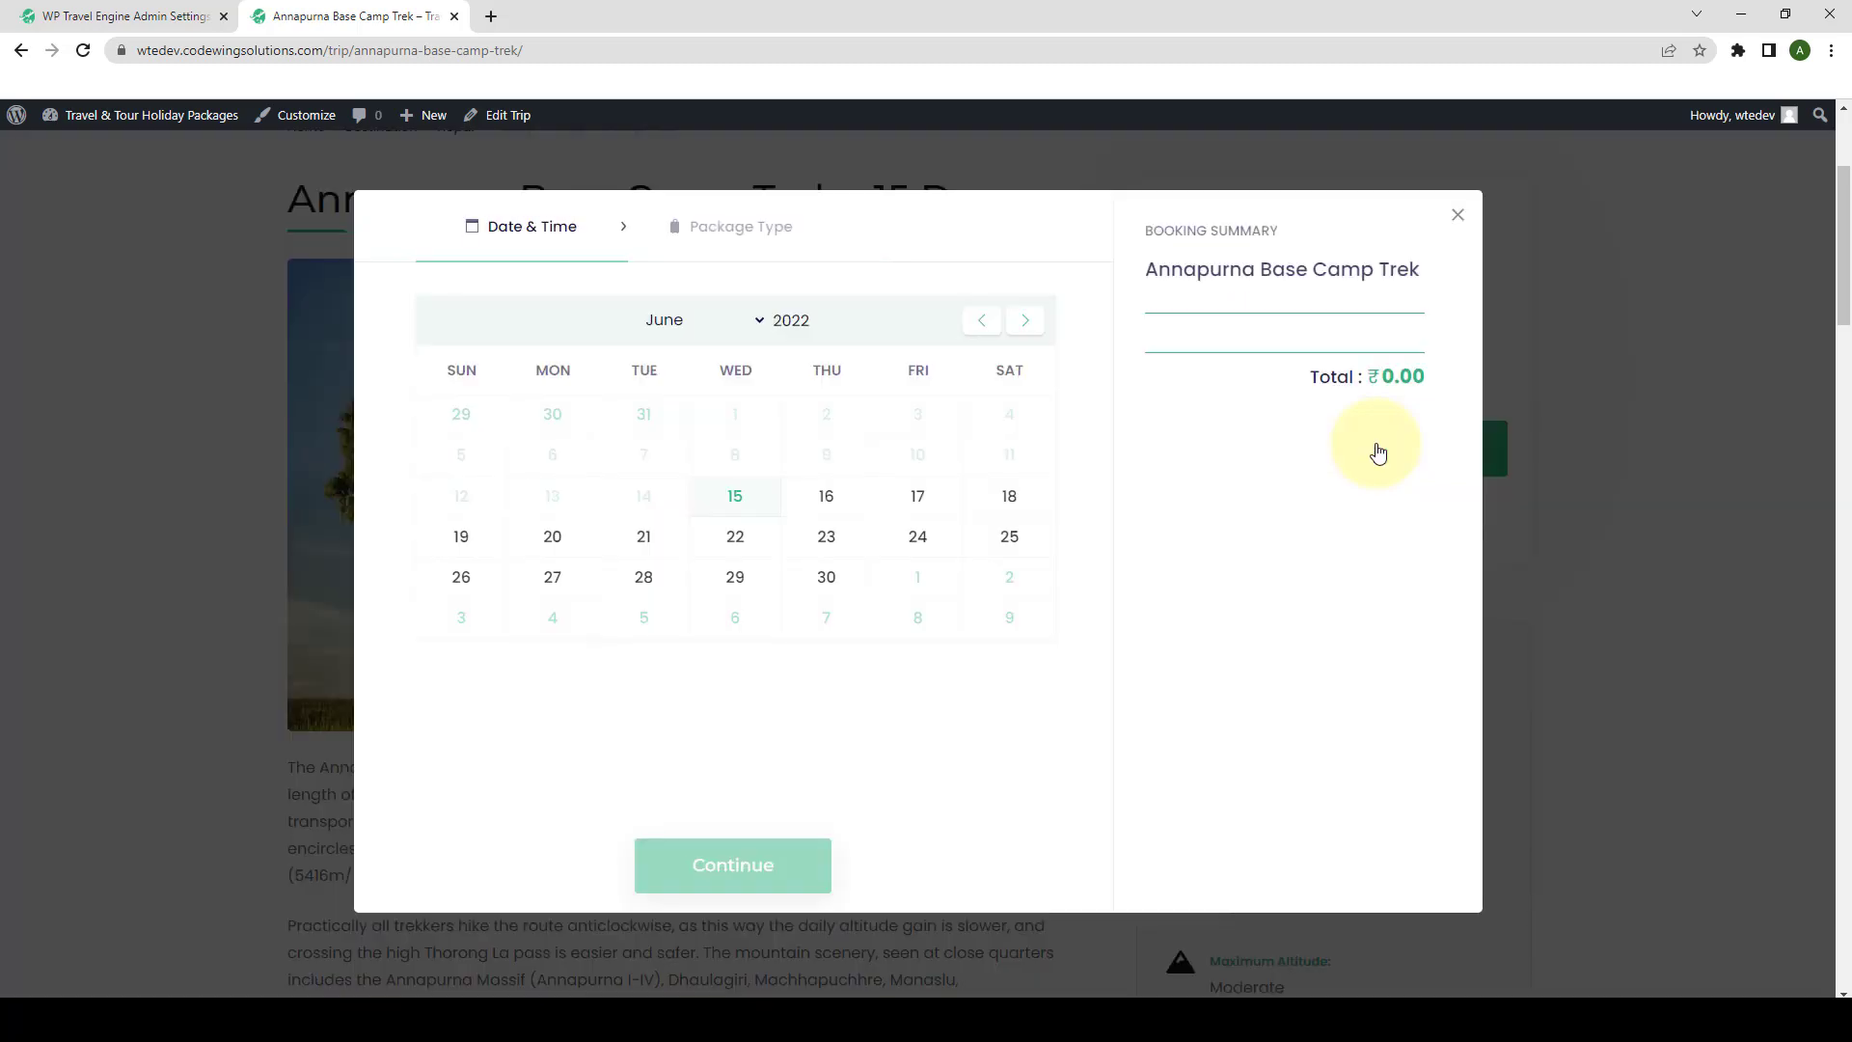
left_click(934, 539)
left_click(719, 896)
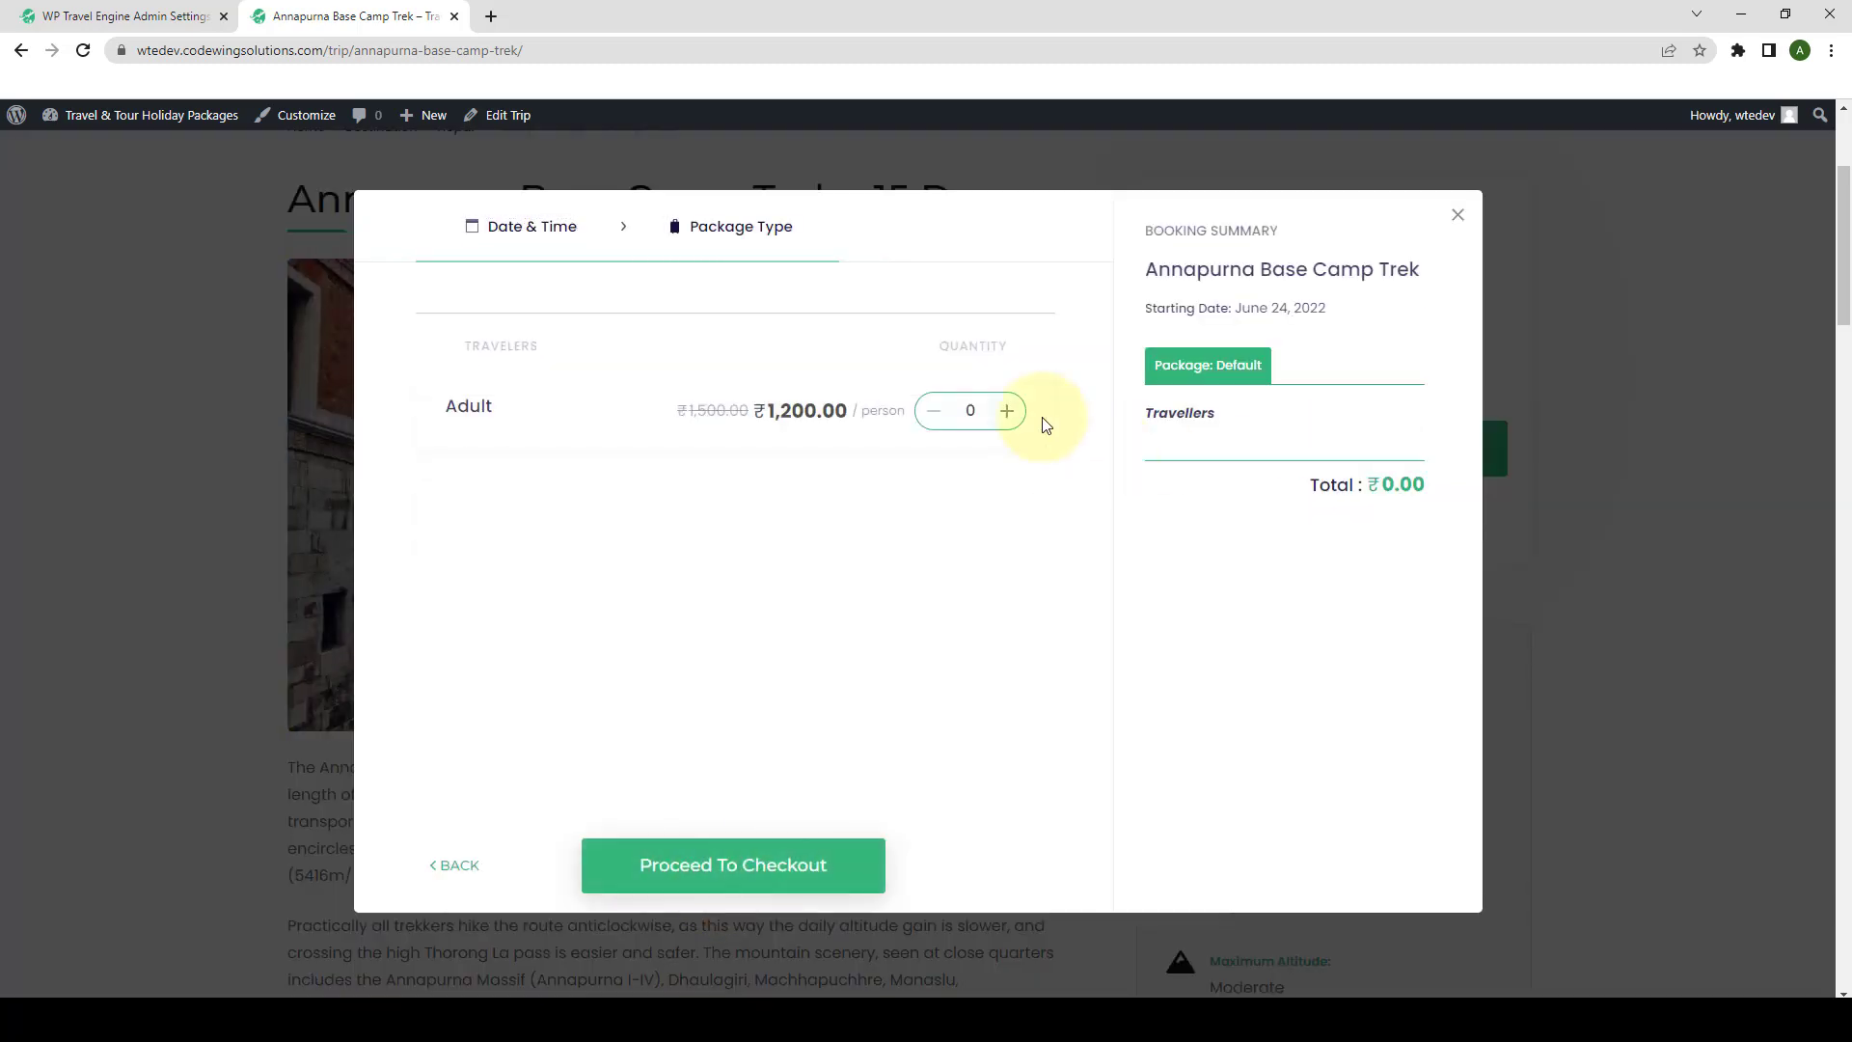
left_click(1005, 409)
Proceed to the checkout page and review the booking summary.
left_click(791, 869)
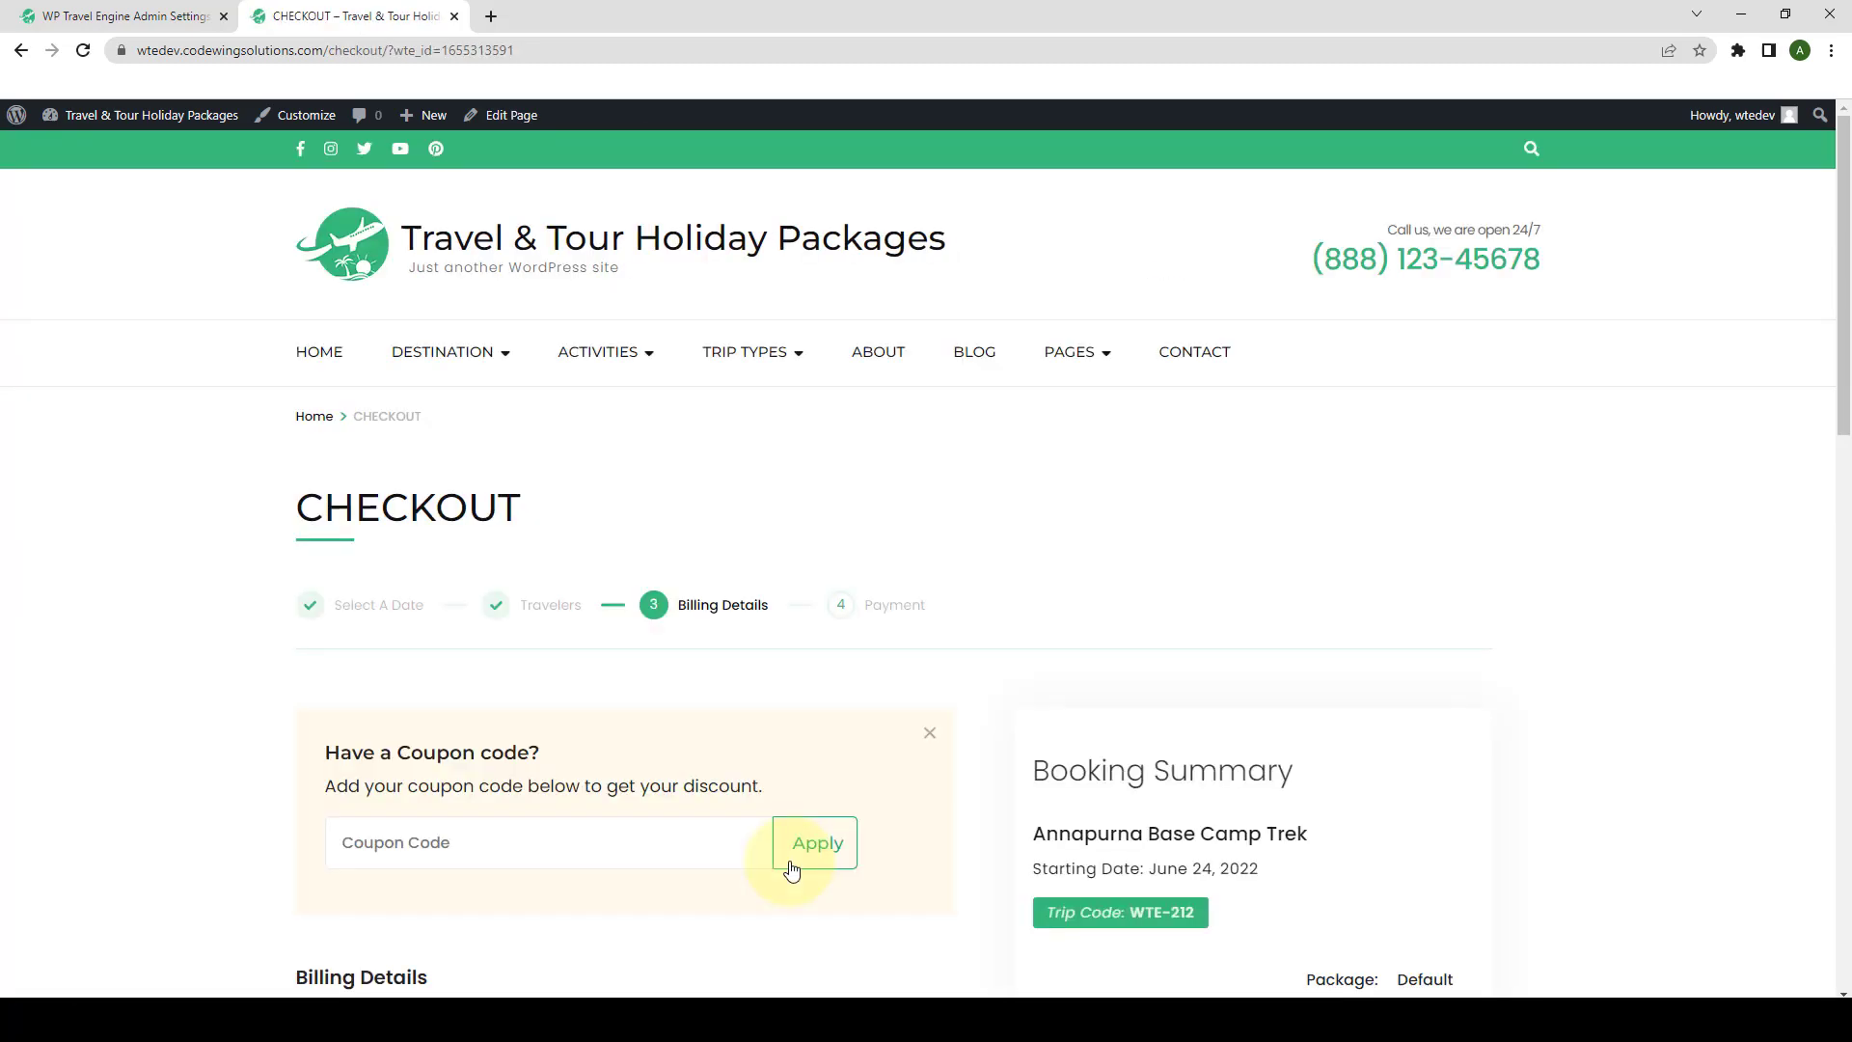
scroll(737, 807, "down", 10)
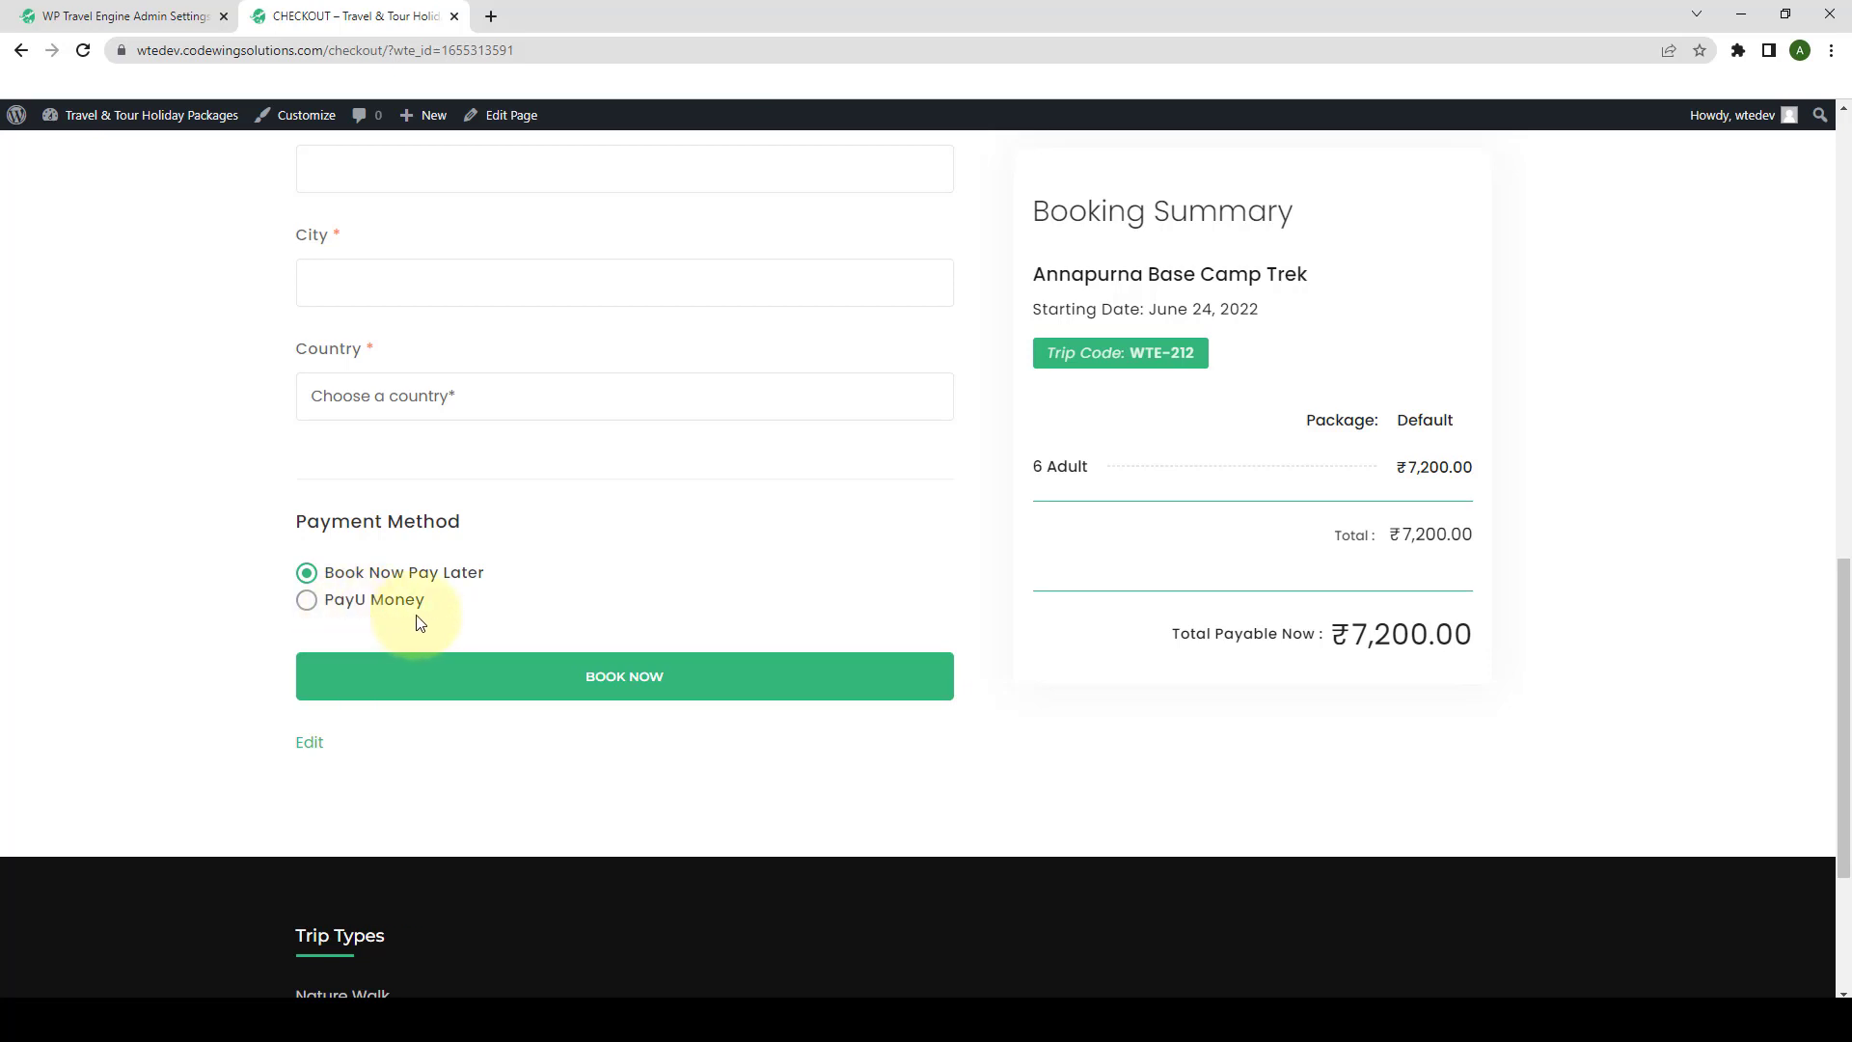
scroll(471, 628, "up", 6)
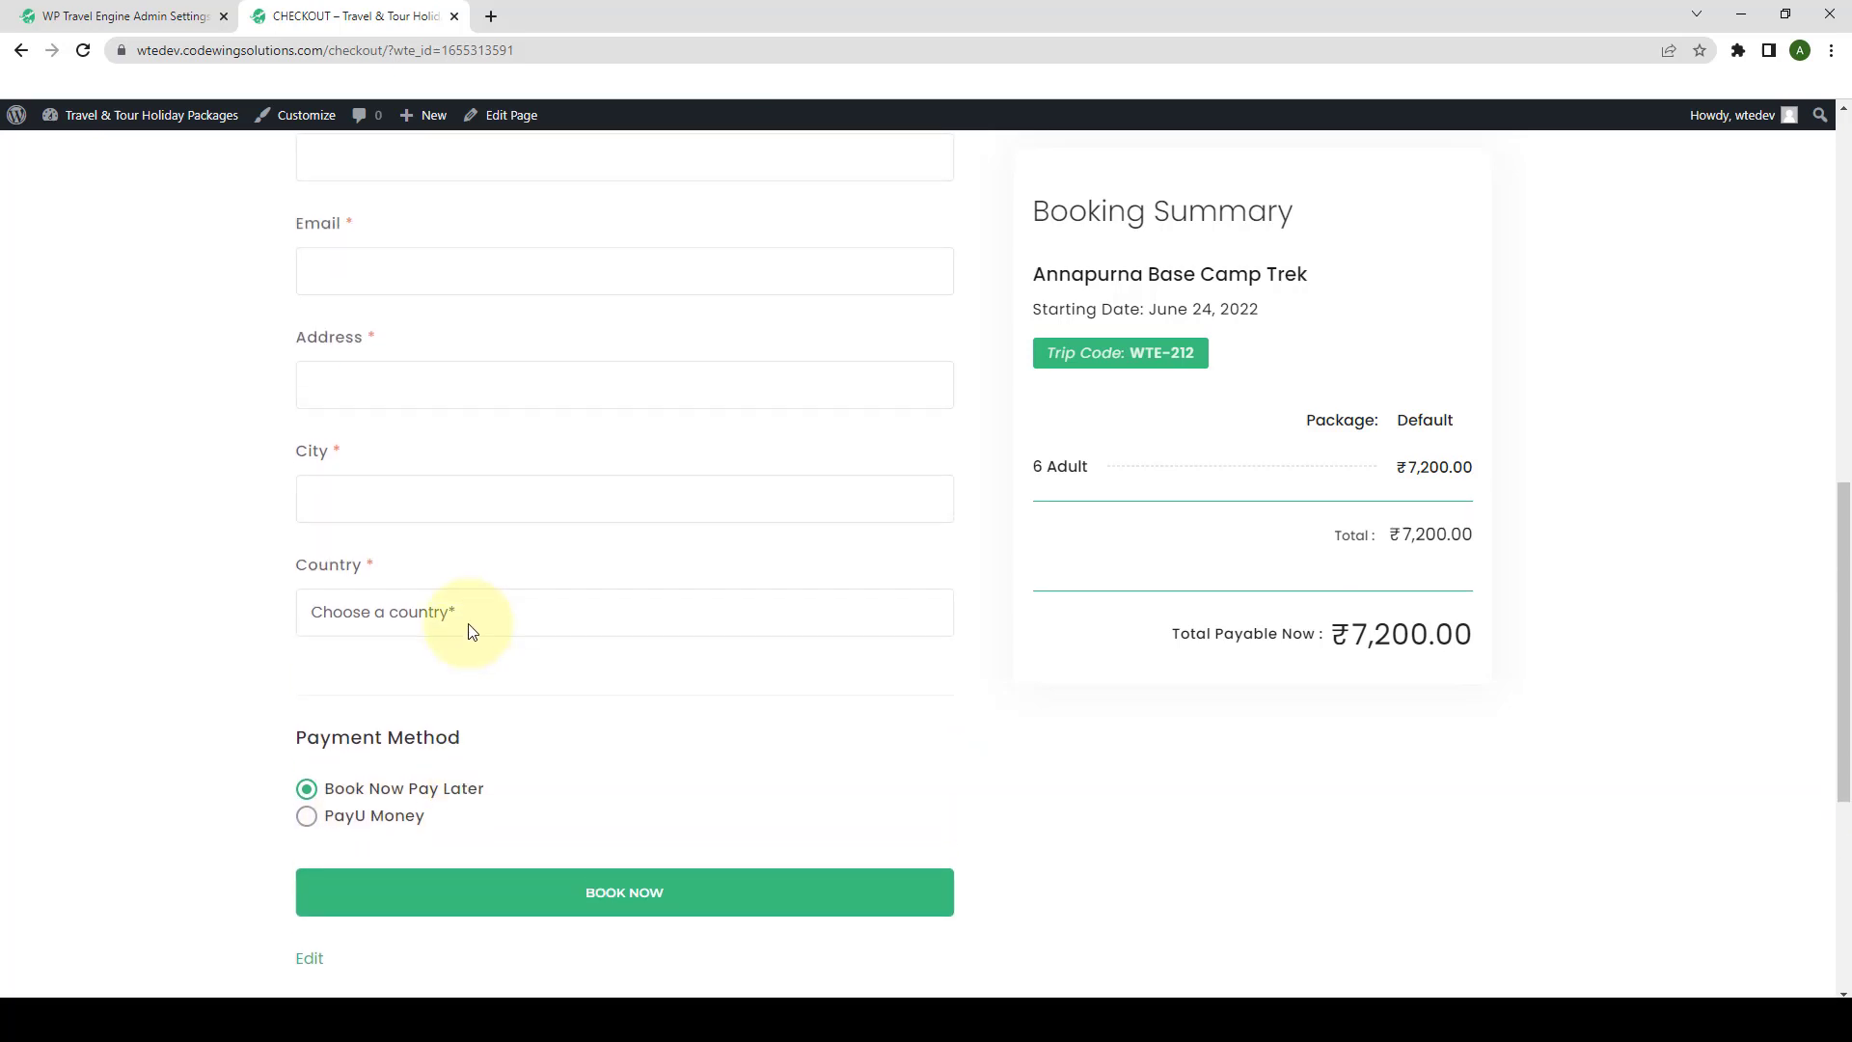
scroll(475, 876, "down", 5)
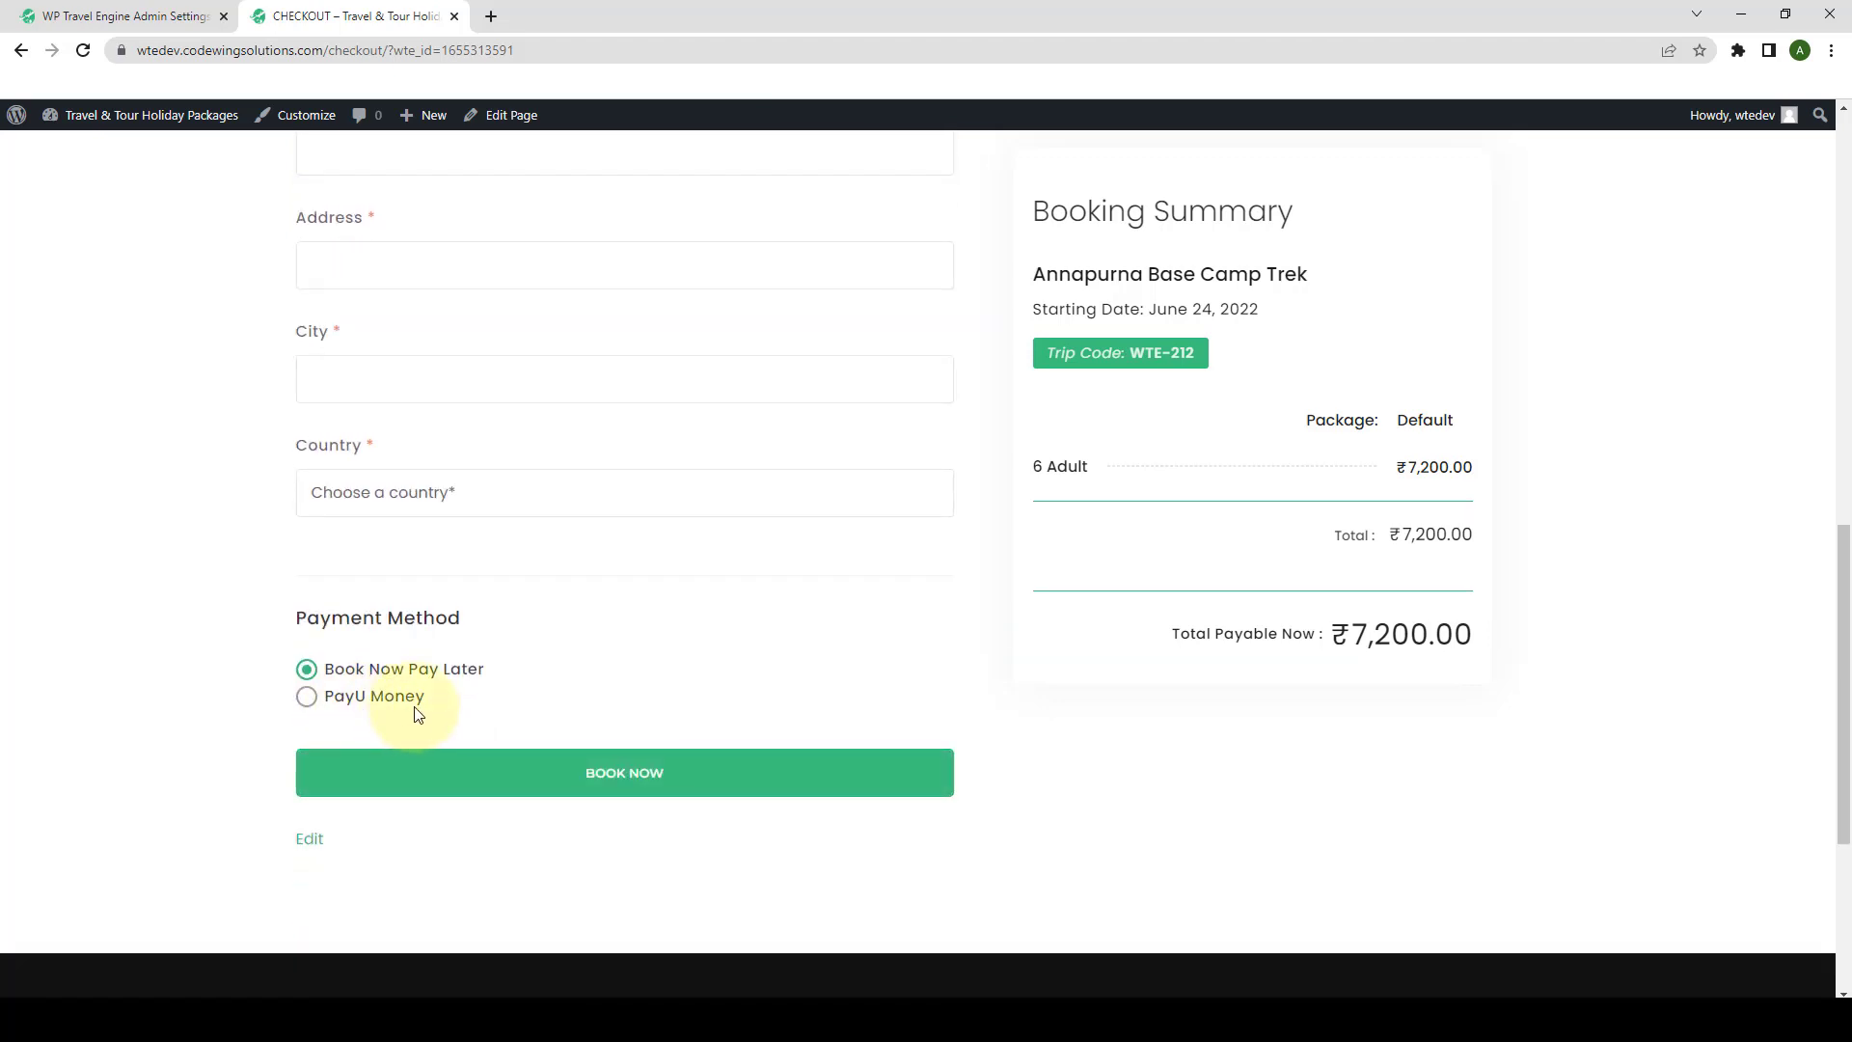
scroll(525, 690, "up", 5)
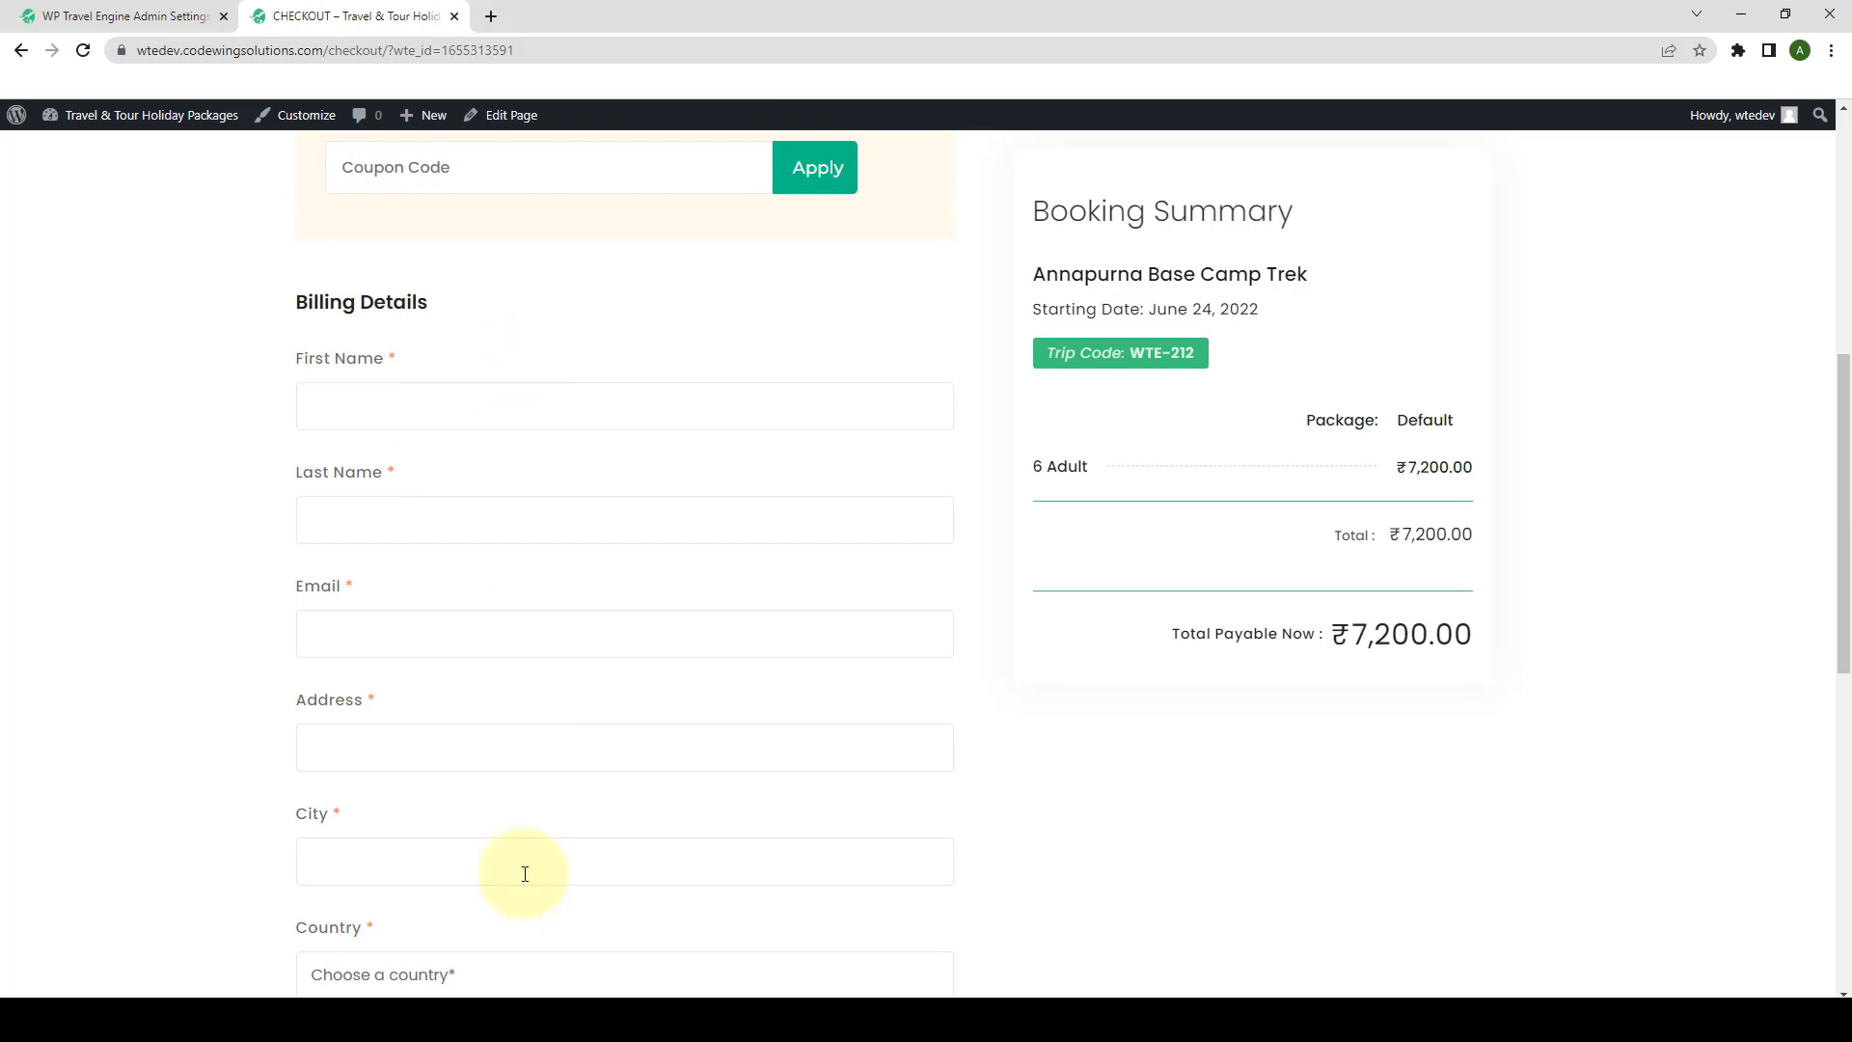
Autofill the billing name, email and address, and choose United States (US) as country.
left_click(464, 406)
left_click(467, 455)
scroll(454, 540, "down", 1)
left_click(446, 537)
scroll(454, 579, "down", 2)
left_click(467, 605)
scroll(454, 540, "down", 20)
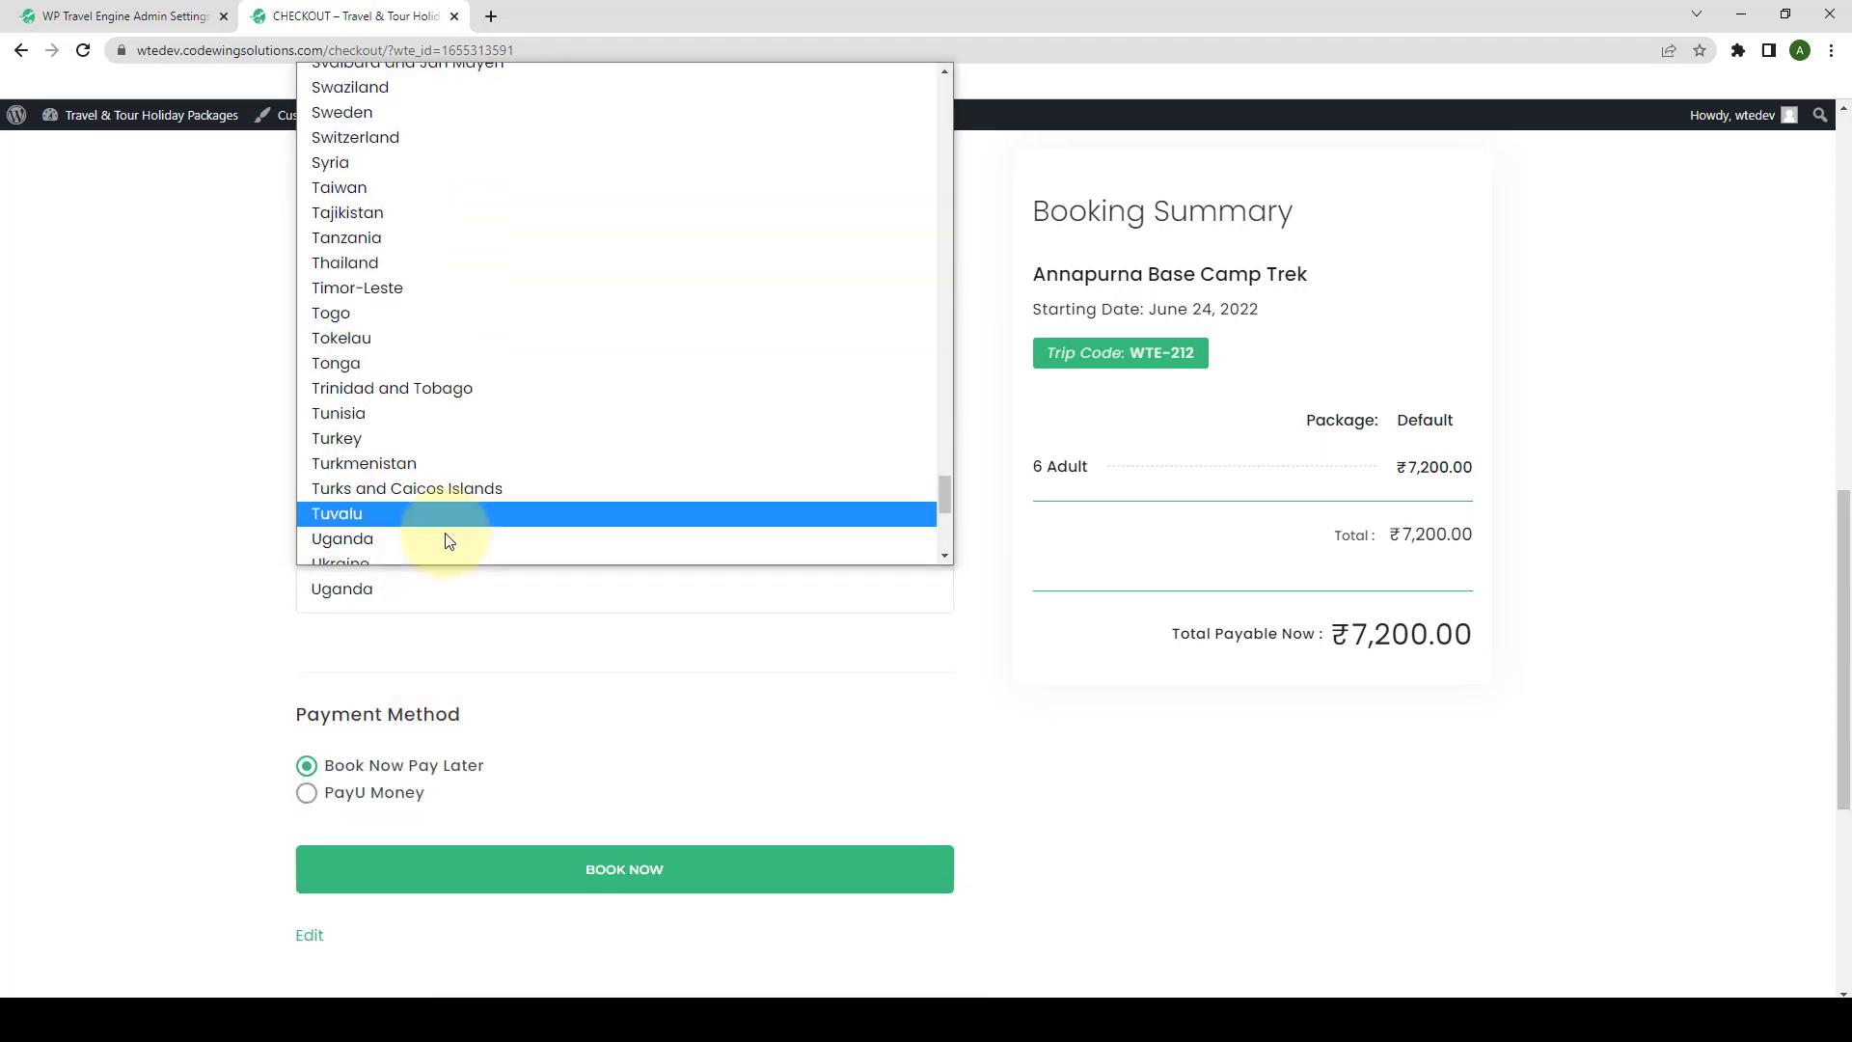
left_click(459, 526)
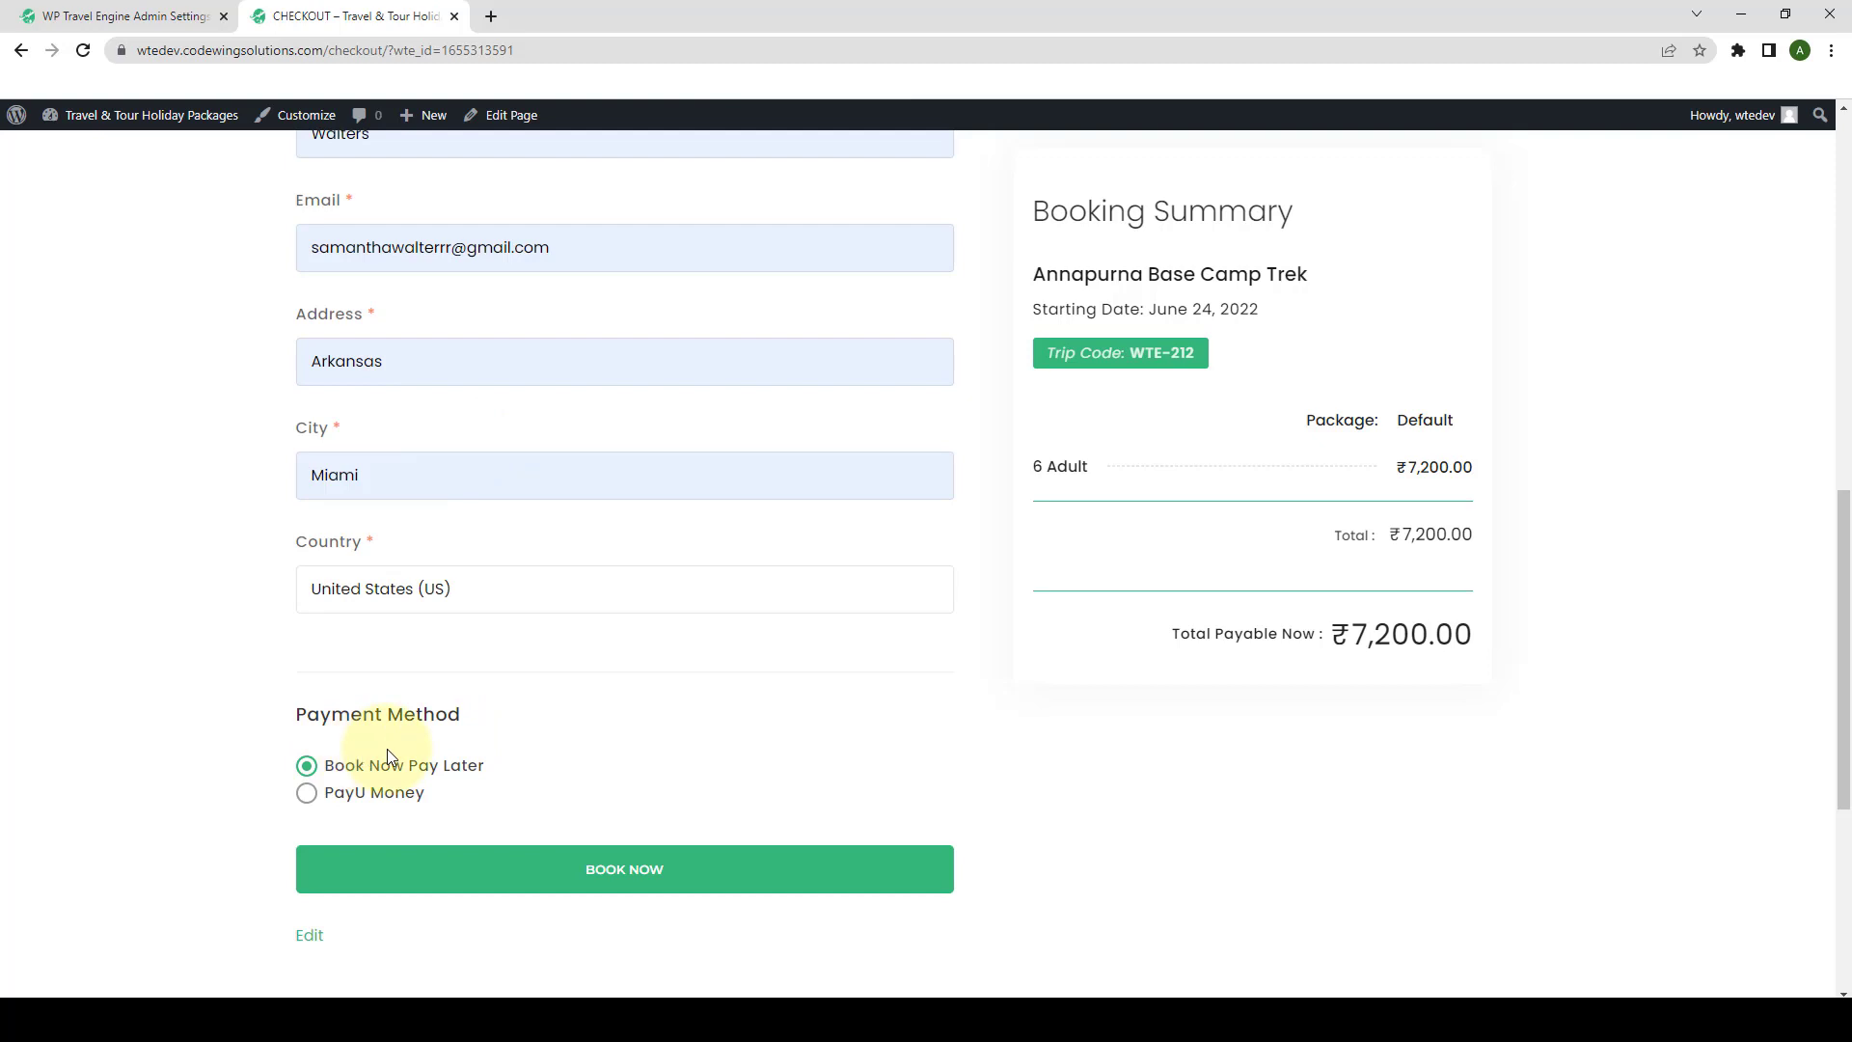
Select PayU Money as the payment method and pay ₹7,200.00.
left_click(305, 793)
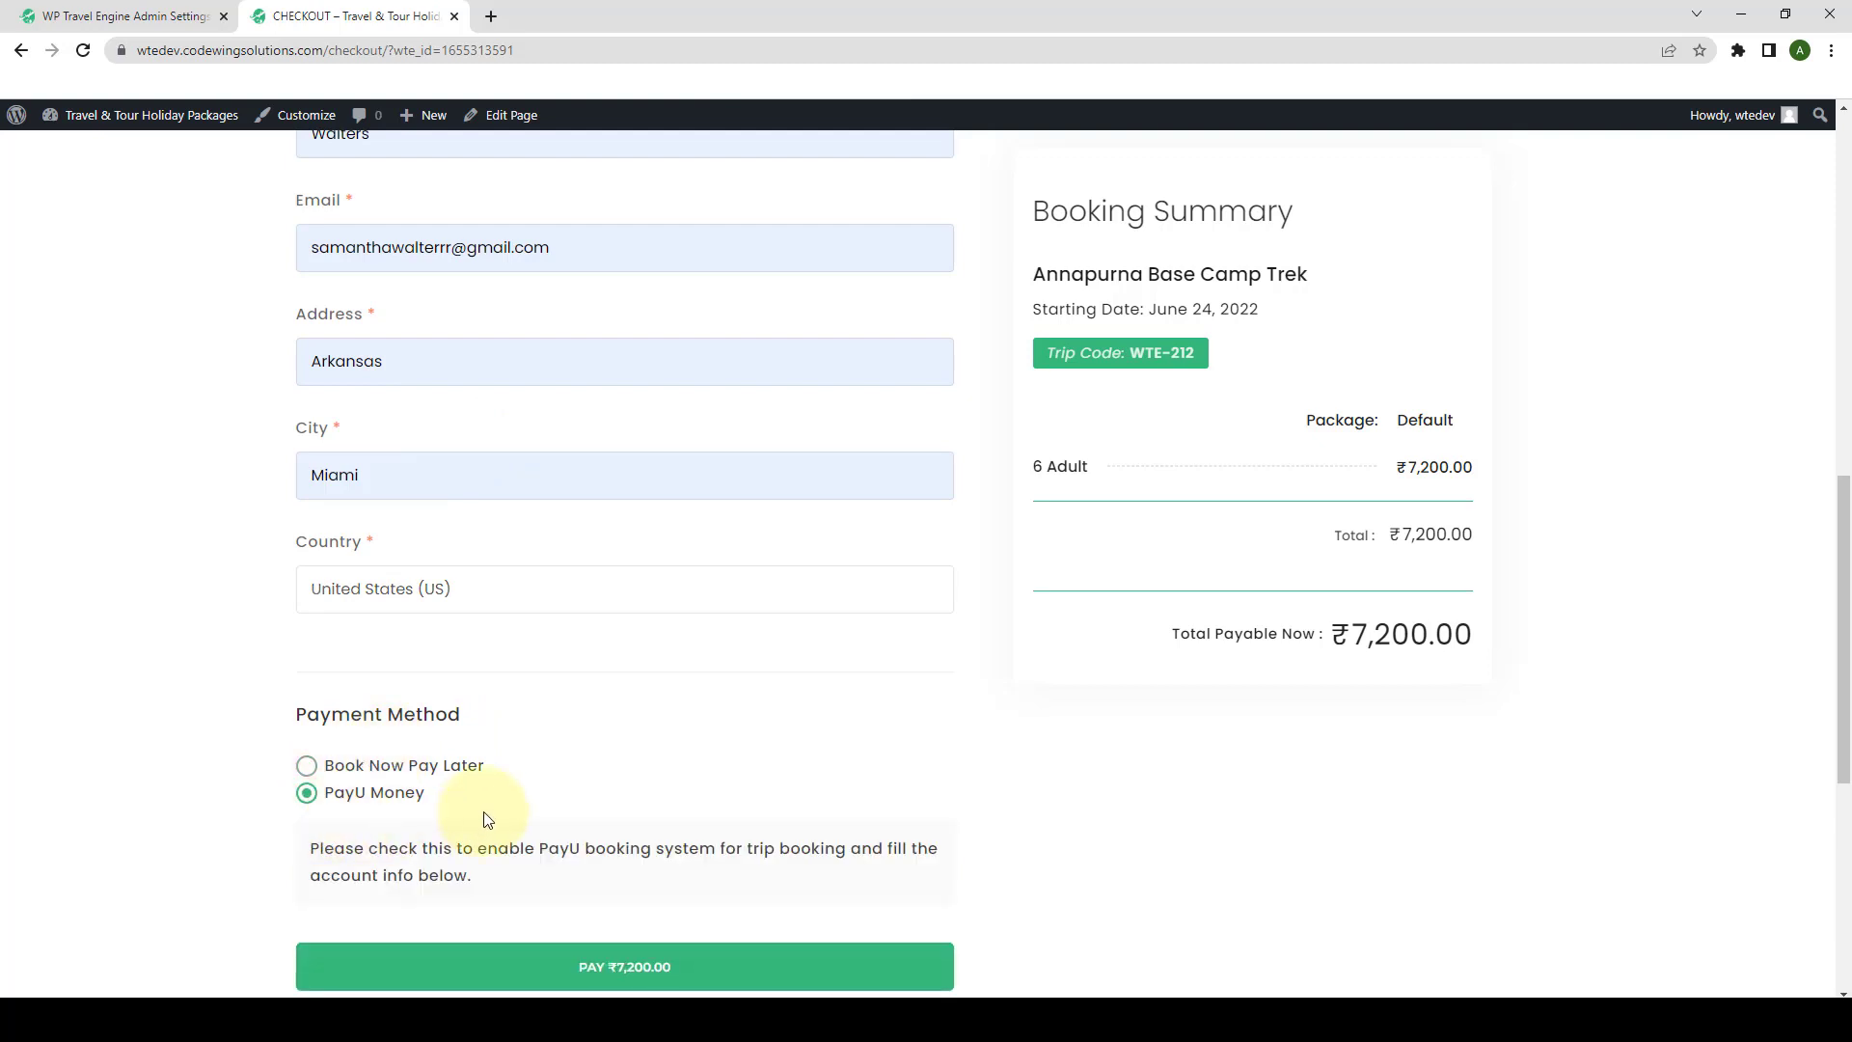
scroll(483, 813, "down", 2)
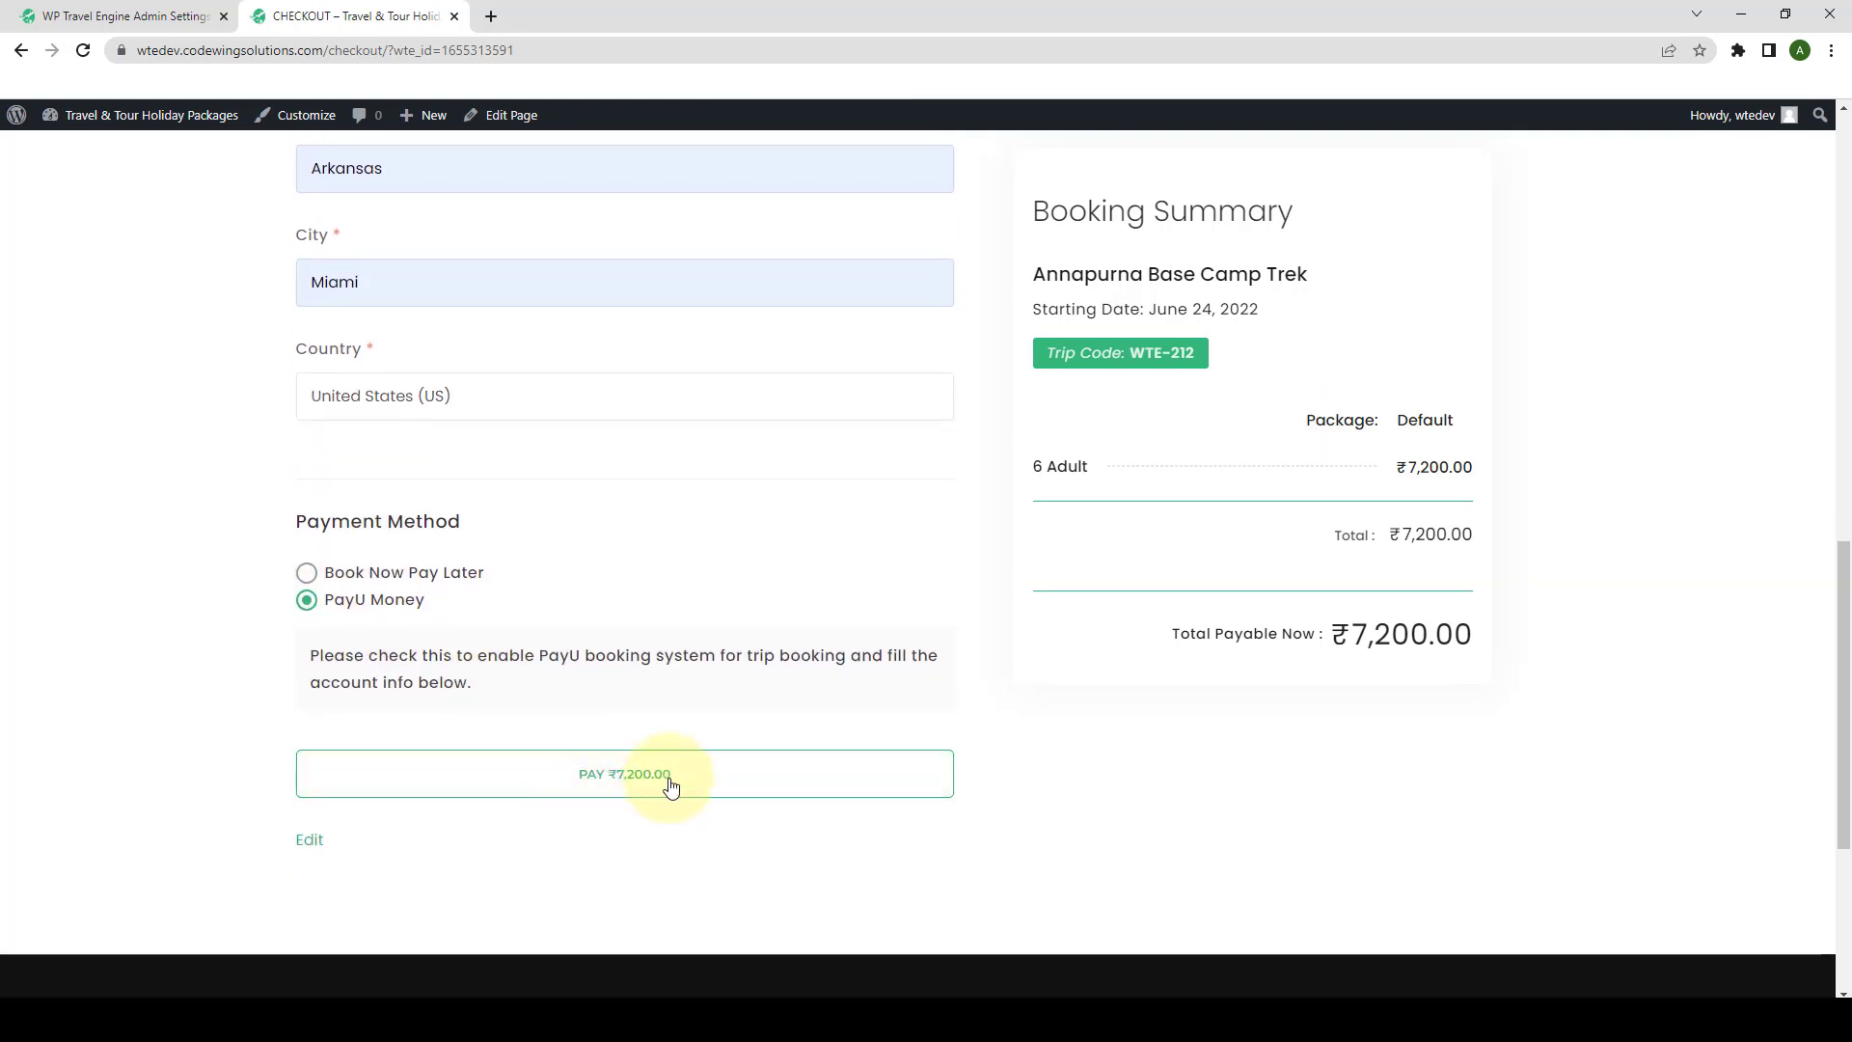
left_click(633, 787)
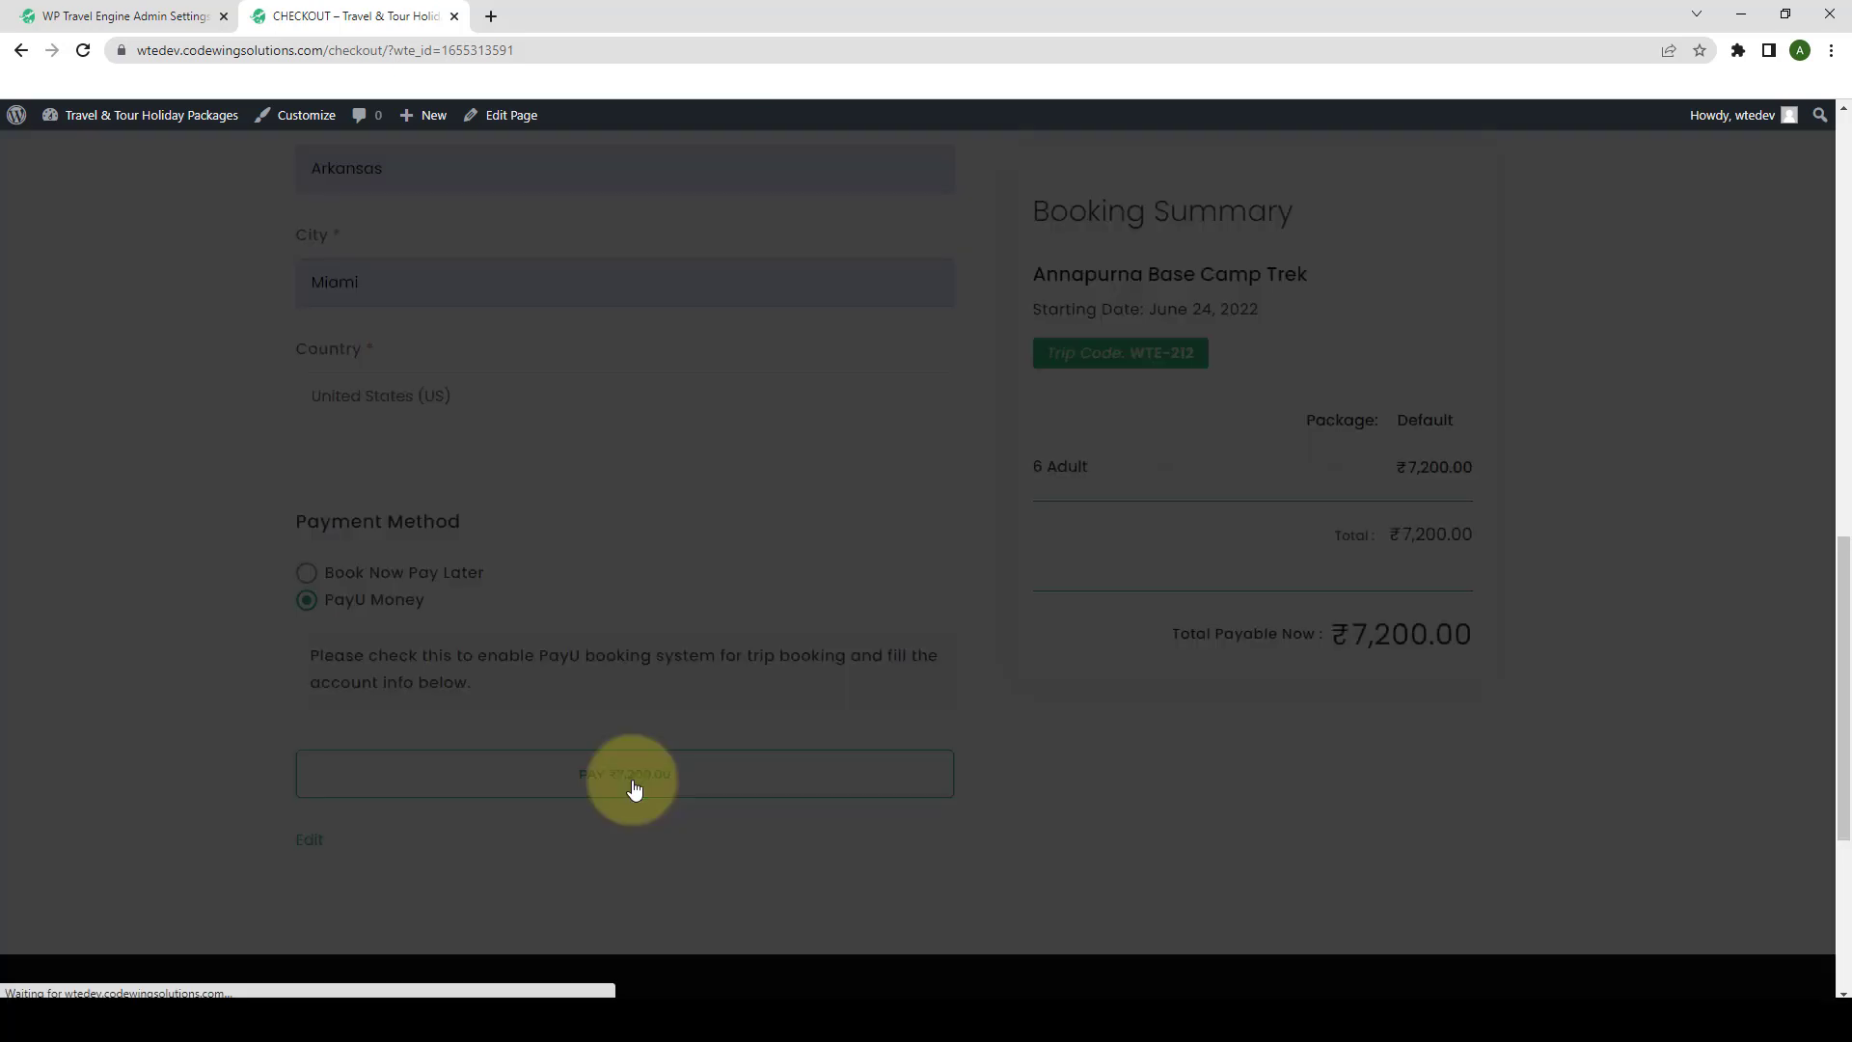